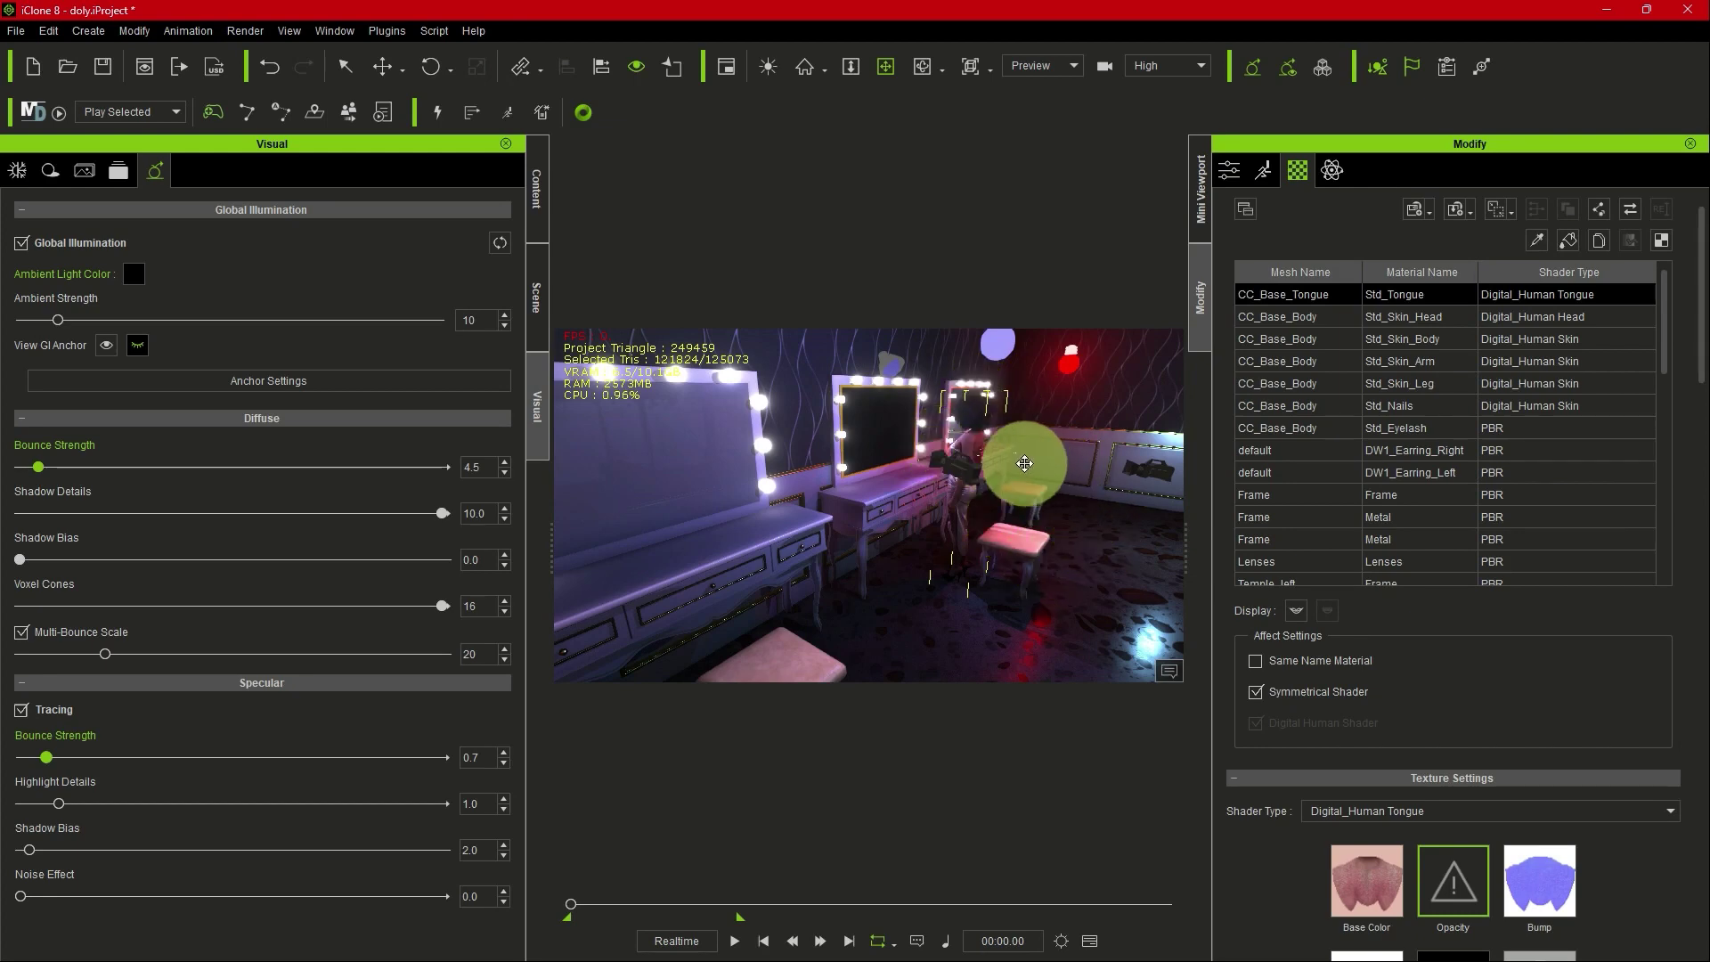
# Step: Orbit around the vanities and select the middle vanity's mirror plane
pyautogui.moveTo(1018, 497); pyautogui.dragTo(841, 368, button='right')
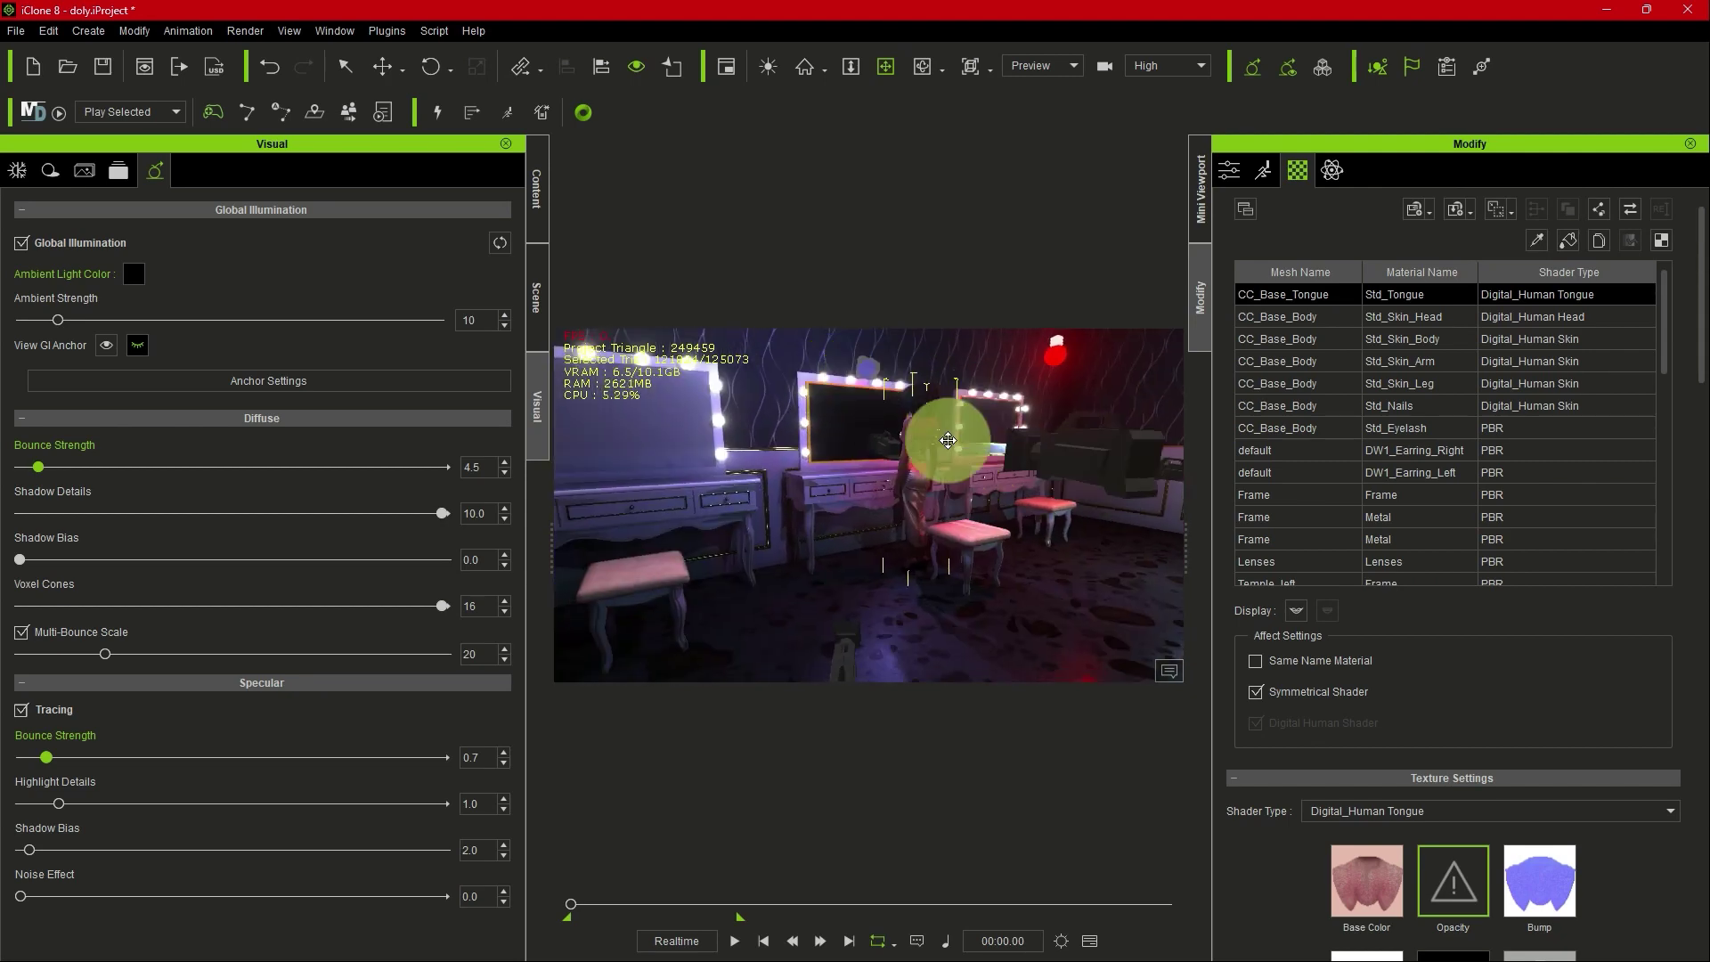
pyautogui.moveTo(991, 487); pyautogui.dragTo(979, 435, button='right')
pyautogui.moveTo(955, 554); pyautogui.dragTo(942, 477, button='right')
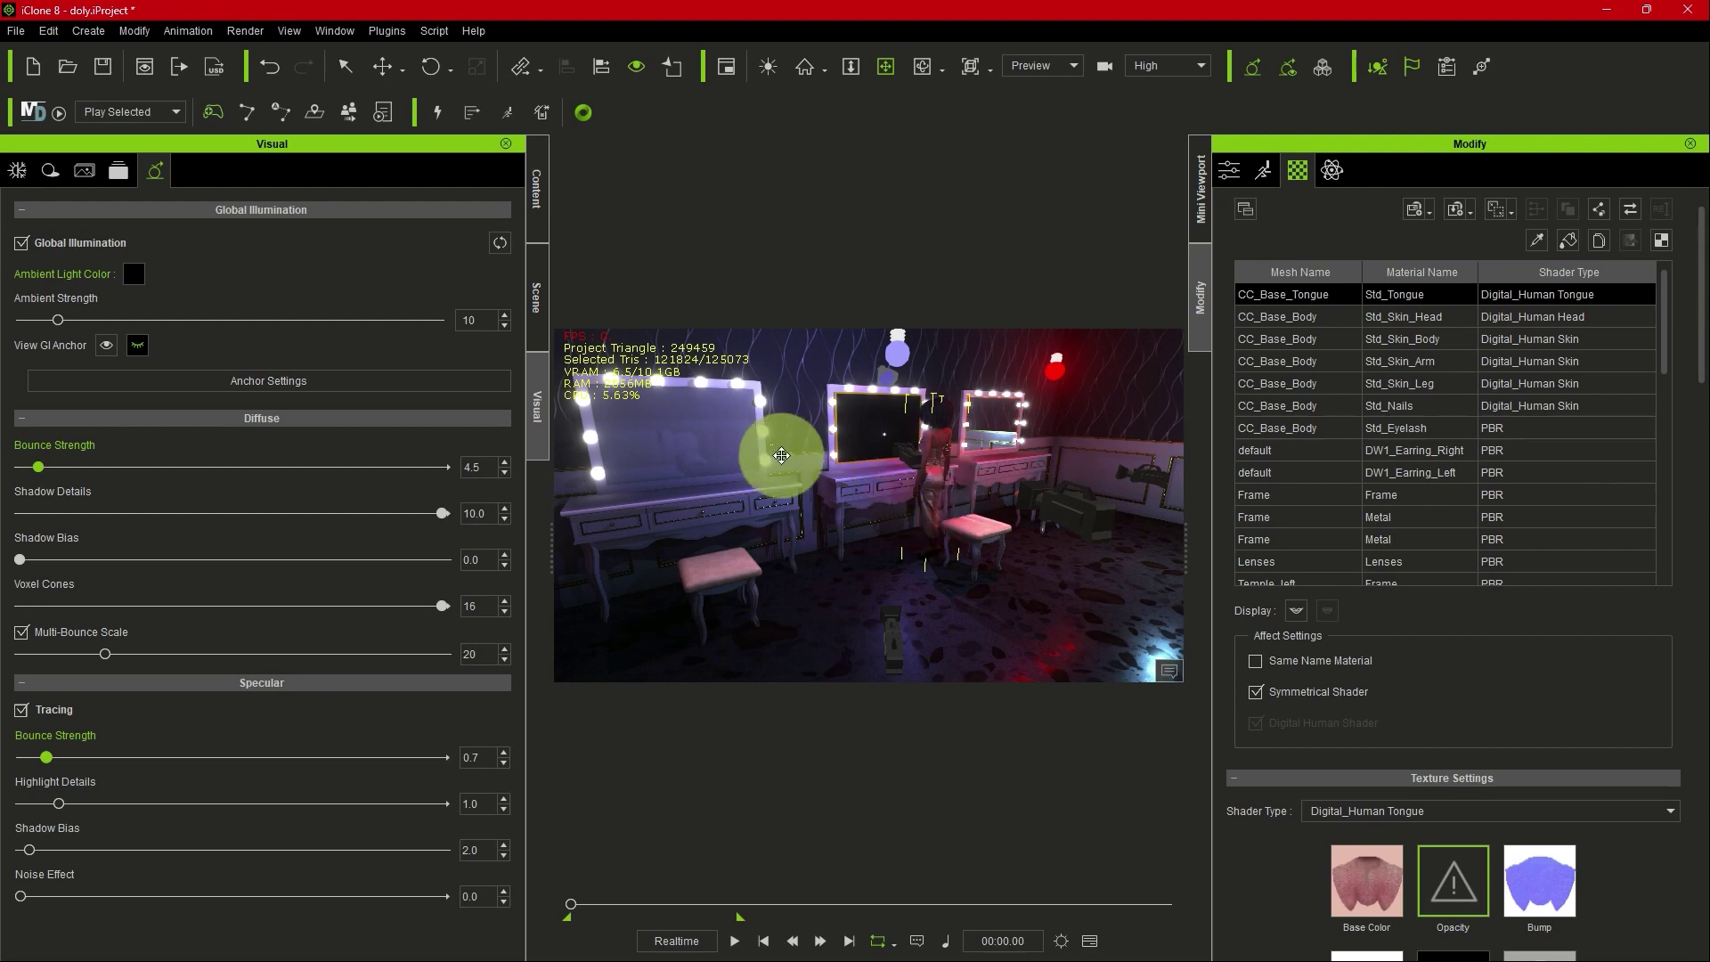
pyautogui.scroll(10, 850, 496)
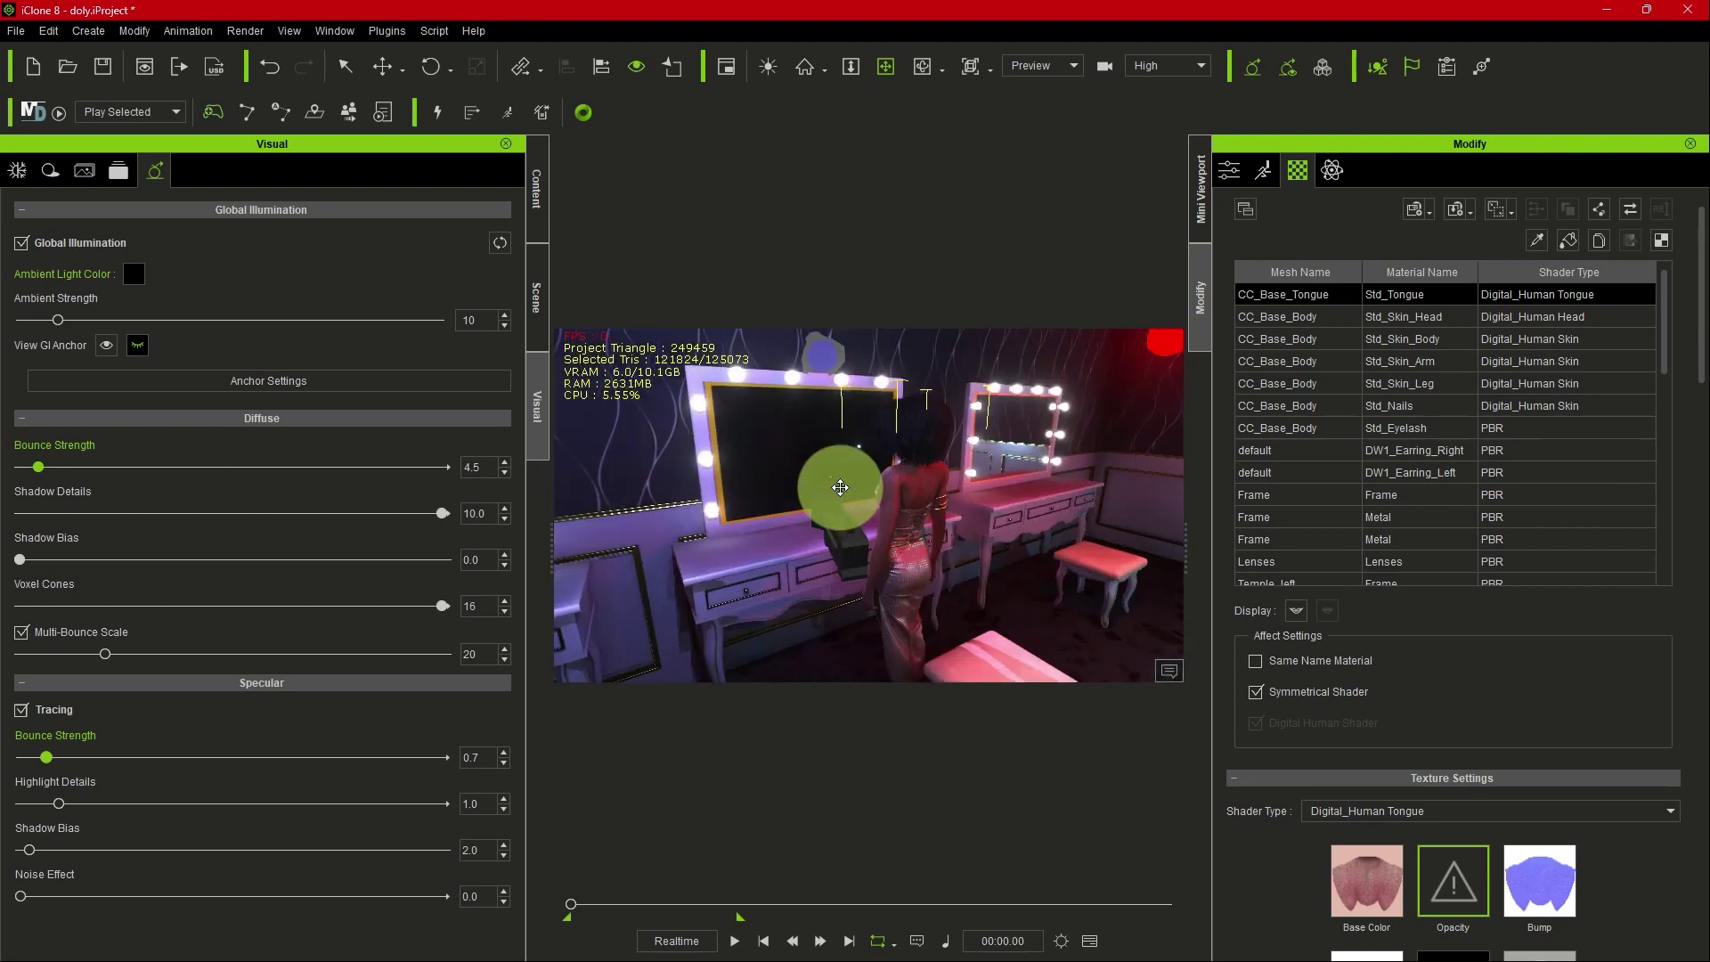
pyautogui.scroll(-10, 877, 513)
pyautogui.moveTo(858, 365); pyautogui.dragTo(450, 78, button='right')
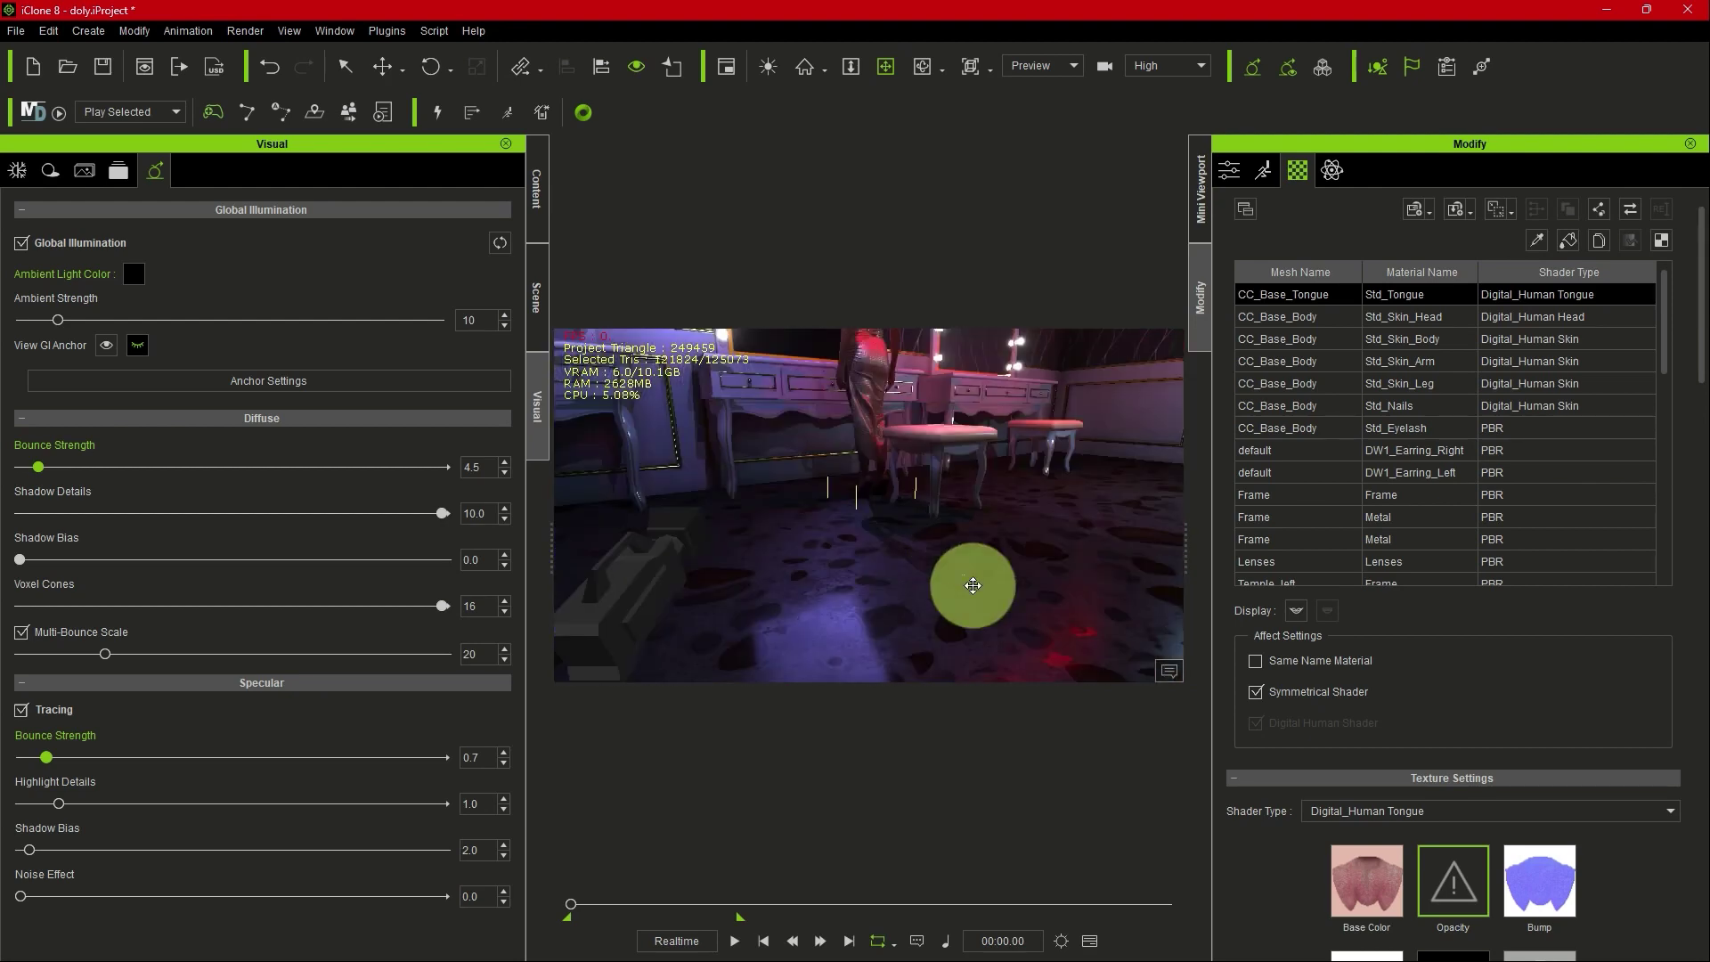
pyautogui.click(354, 66)
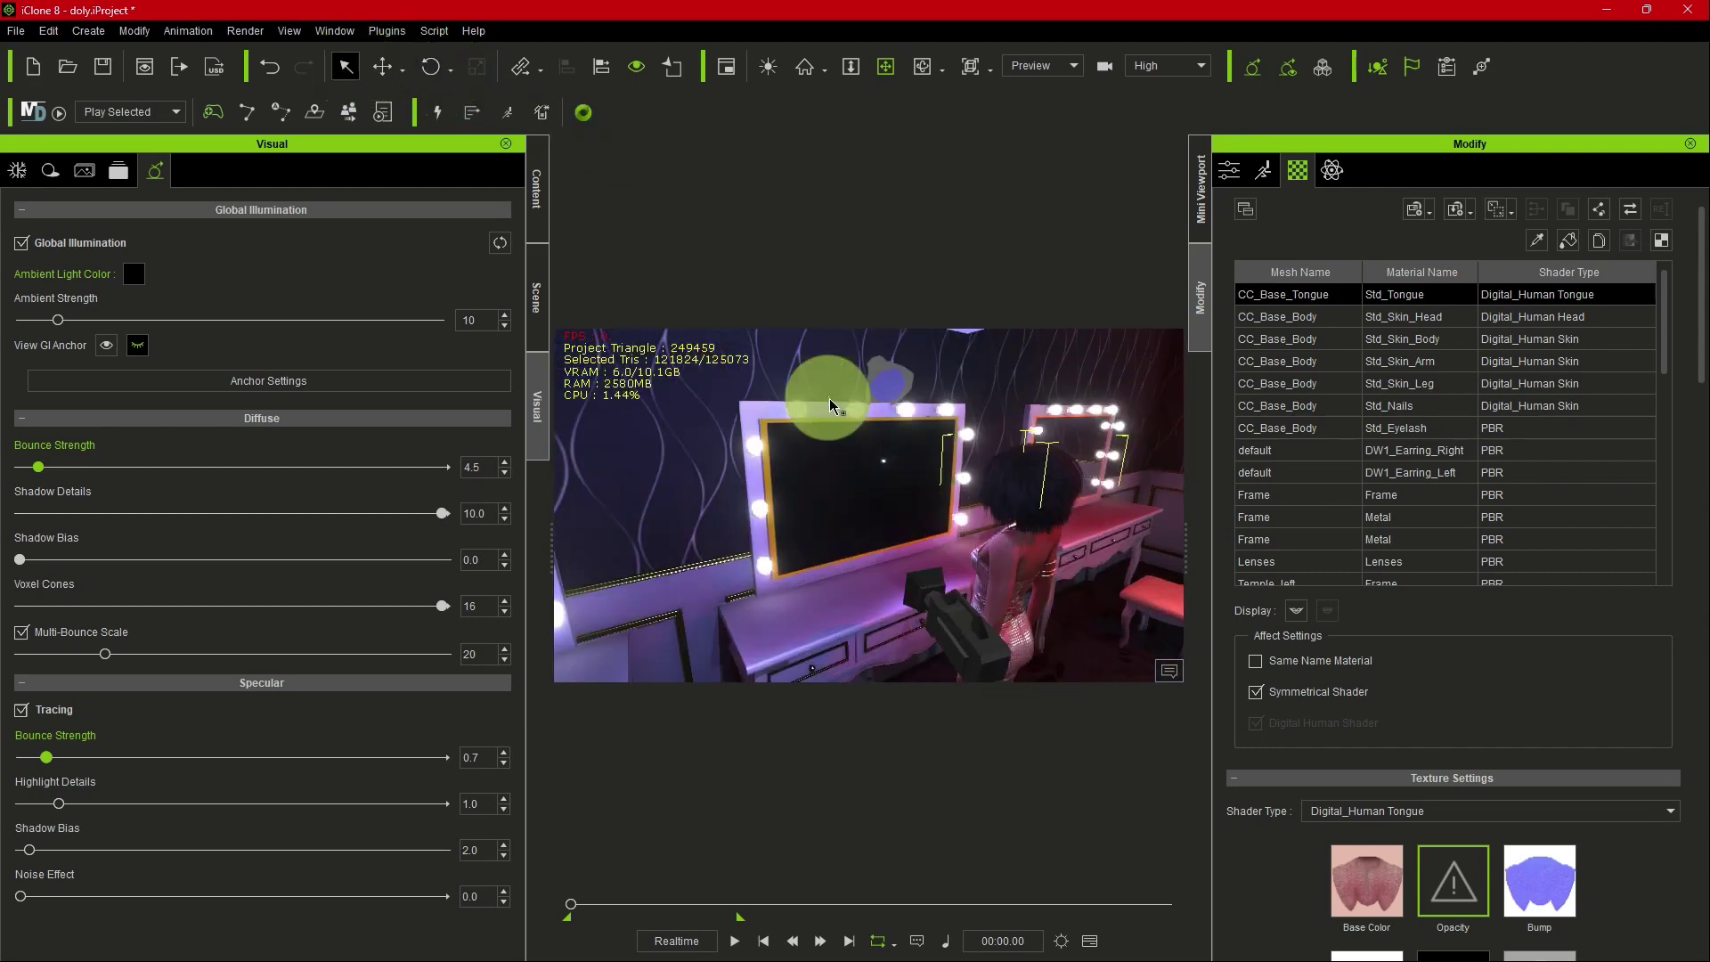
pyautogui.click(827, 424)
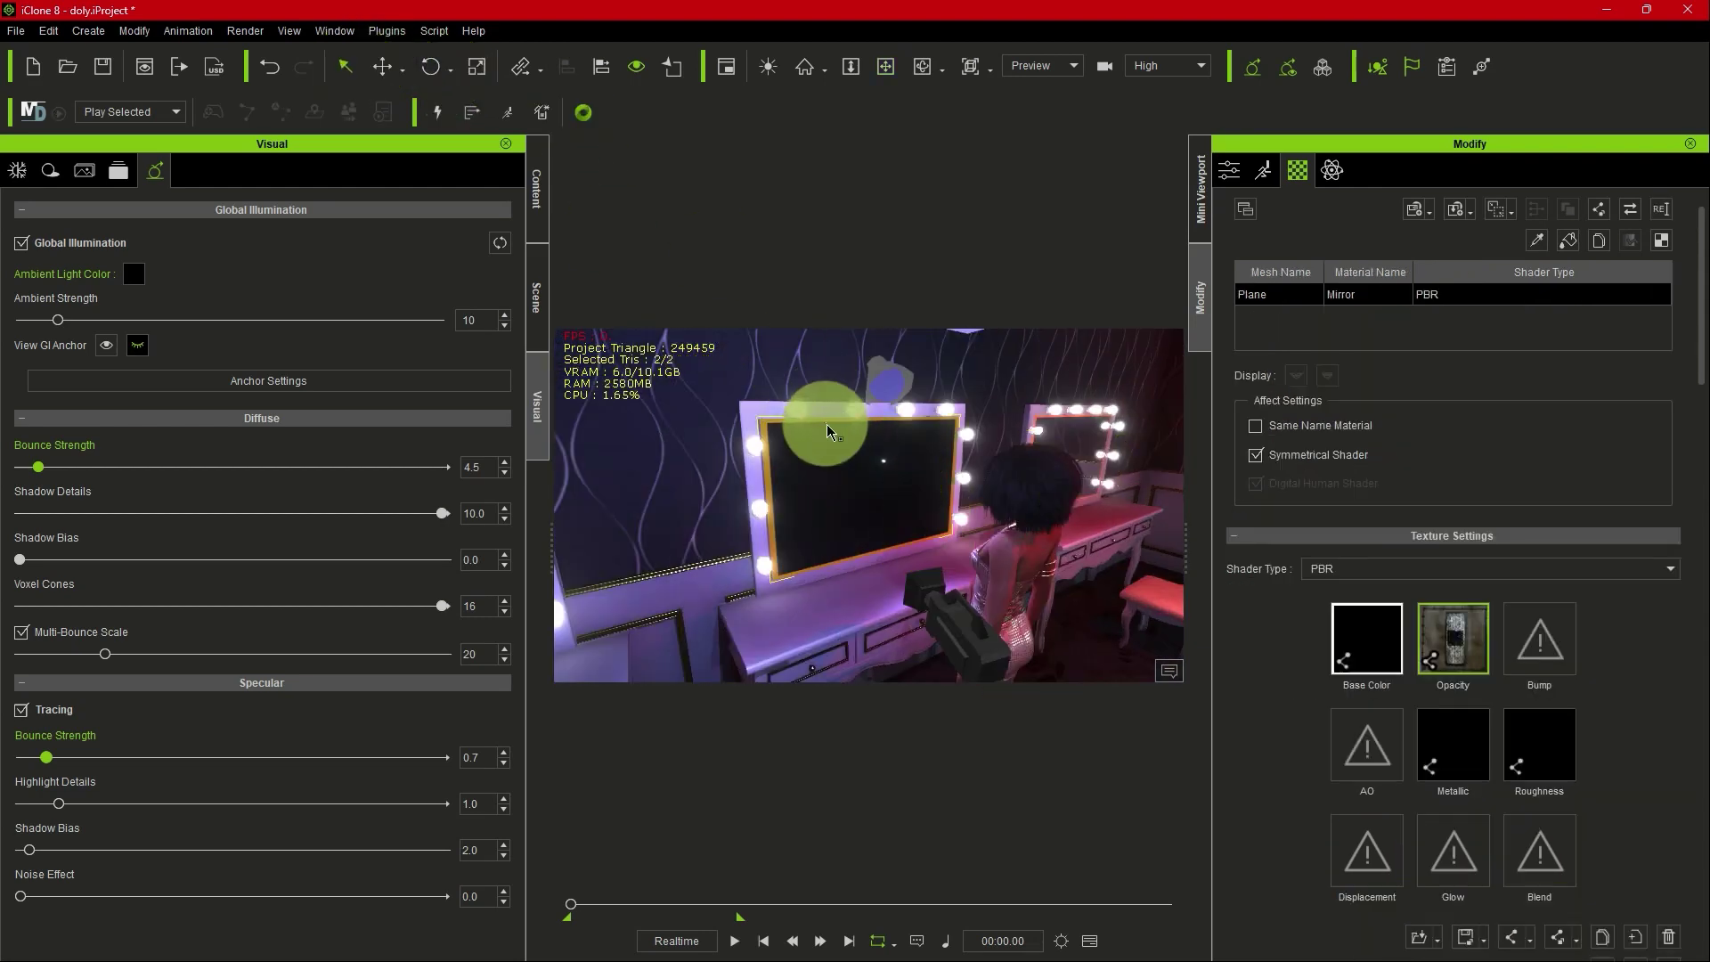
# Step: Pan to frame the mirror and woman, then show the mirror's PBR Mirror material settings
pyautogui.click(885, 66)
pyautogui.moveTo(832, 401); pyautogui.dragTo(1196, 278)
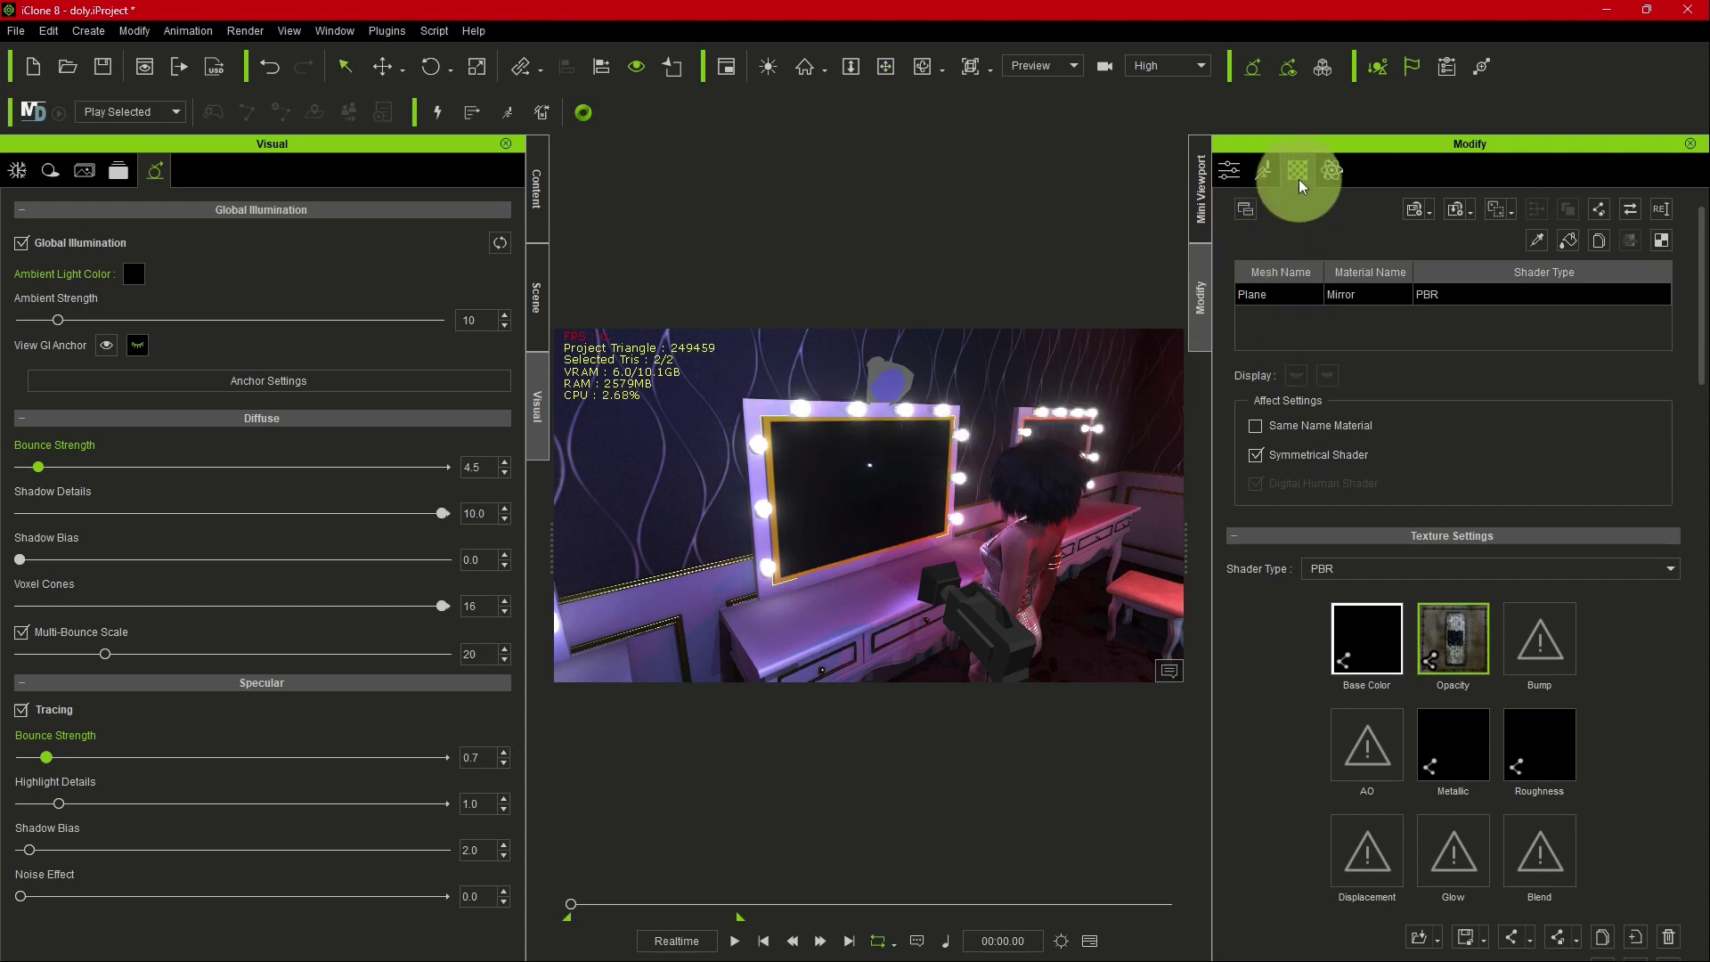
pyautogui.click(1420, 191)
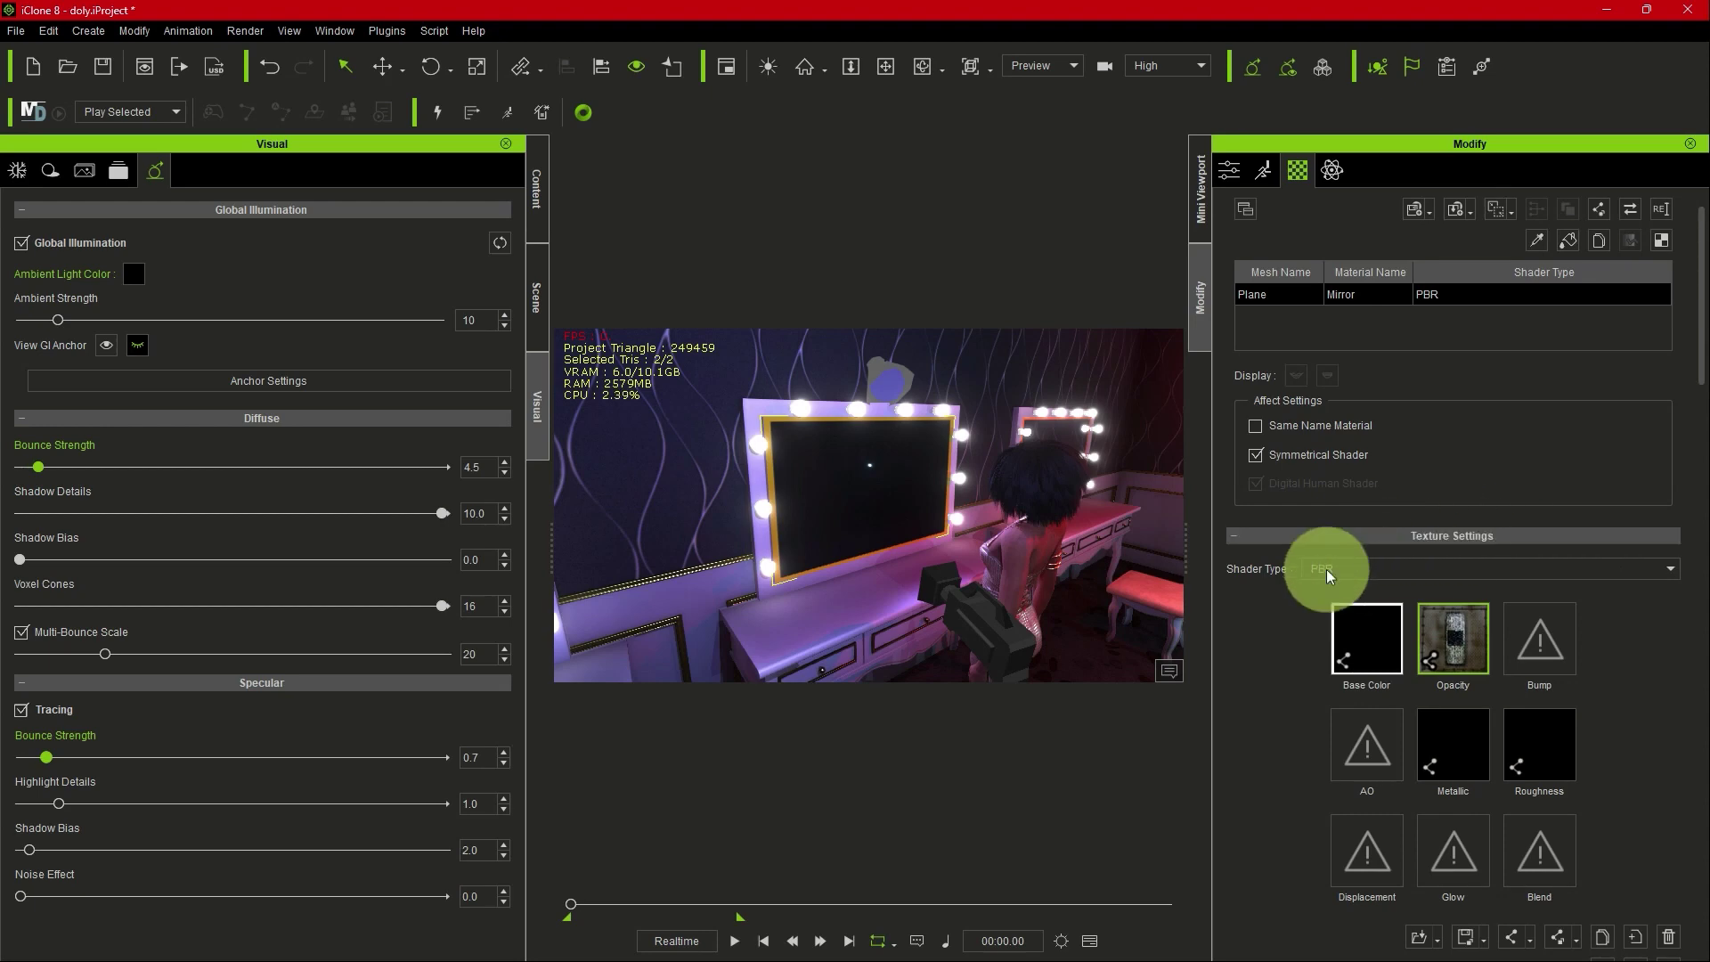
pyautogui.click(1359, 576)
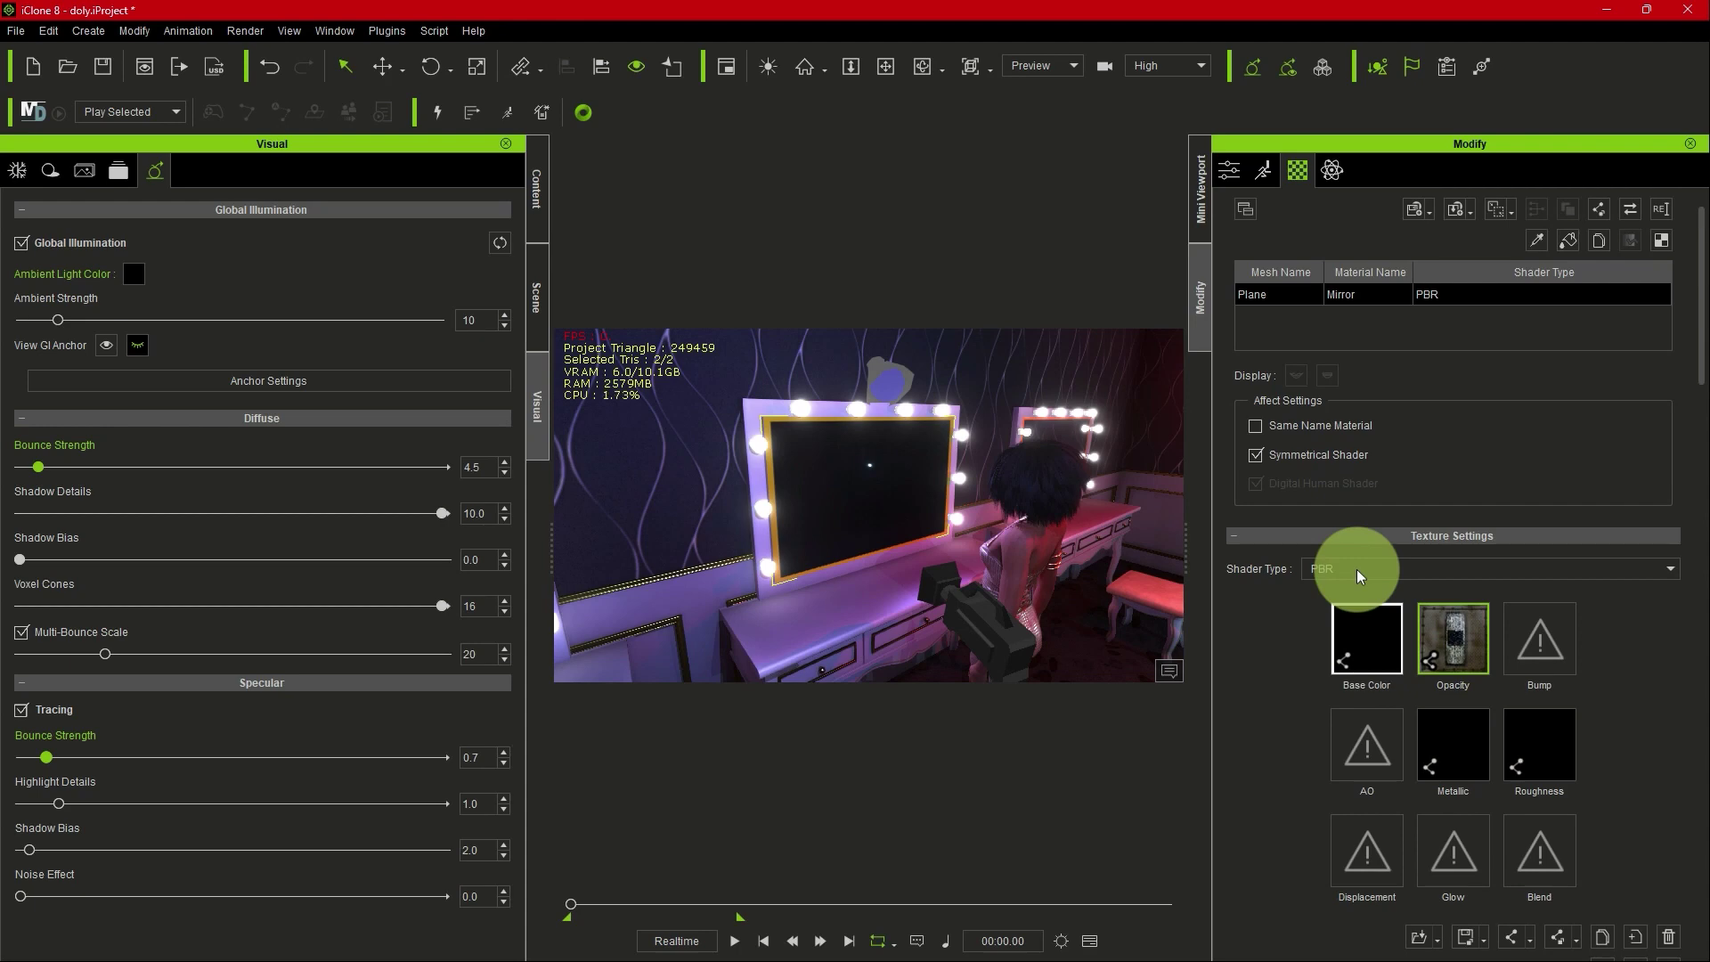
# Step: Change the Mirror material's shader type to Reflection Surface and preview the reflection in playback
pyautogui.click(1358, 572)
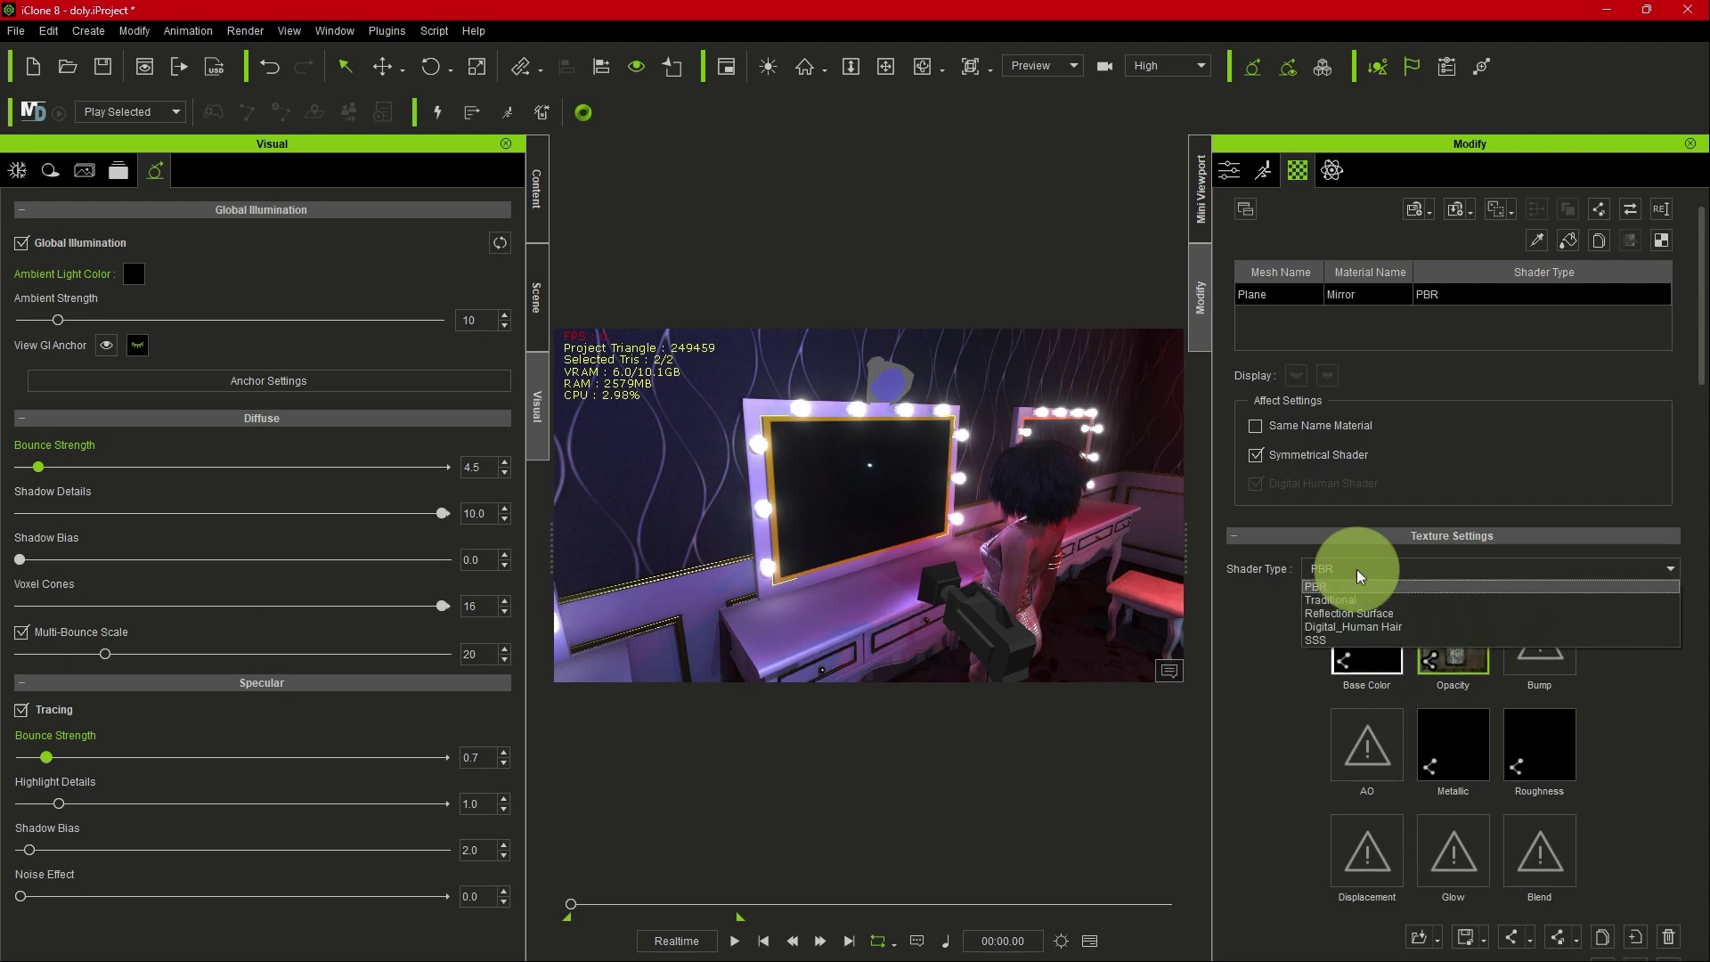
pyautogui.click(1385, 614)
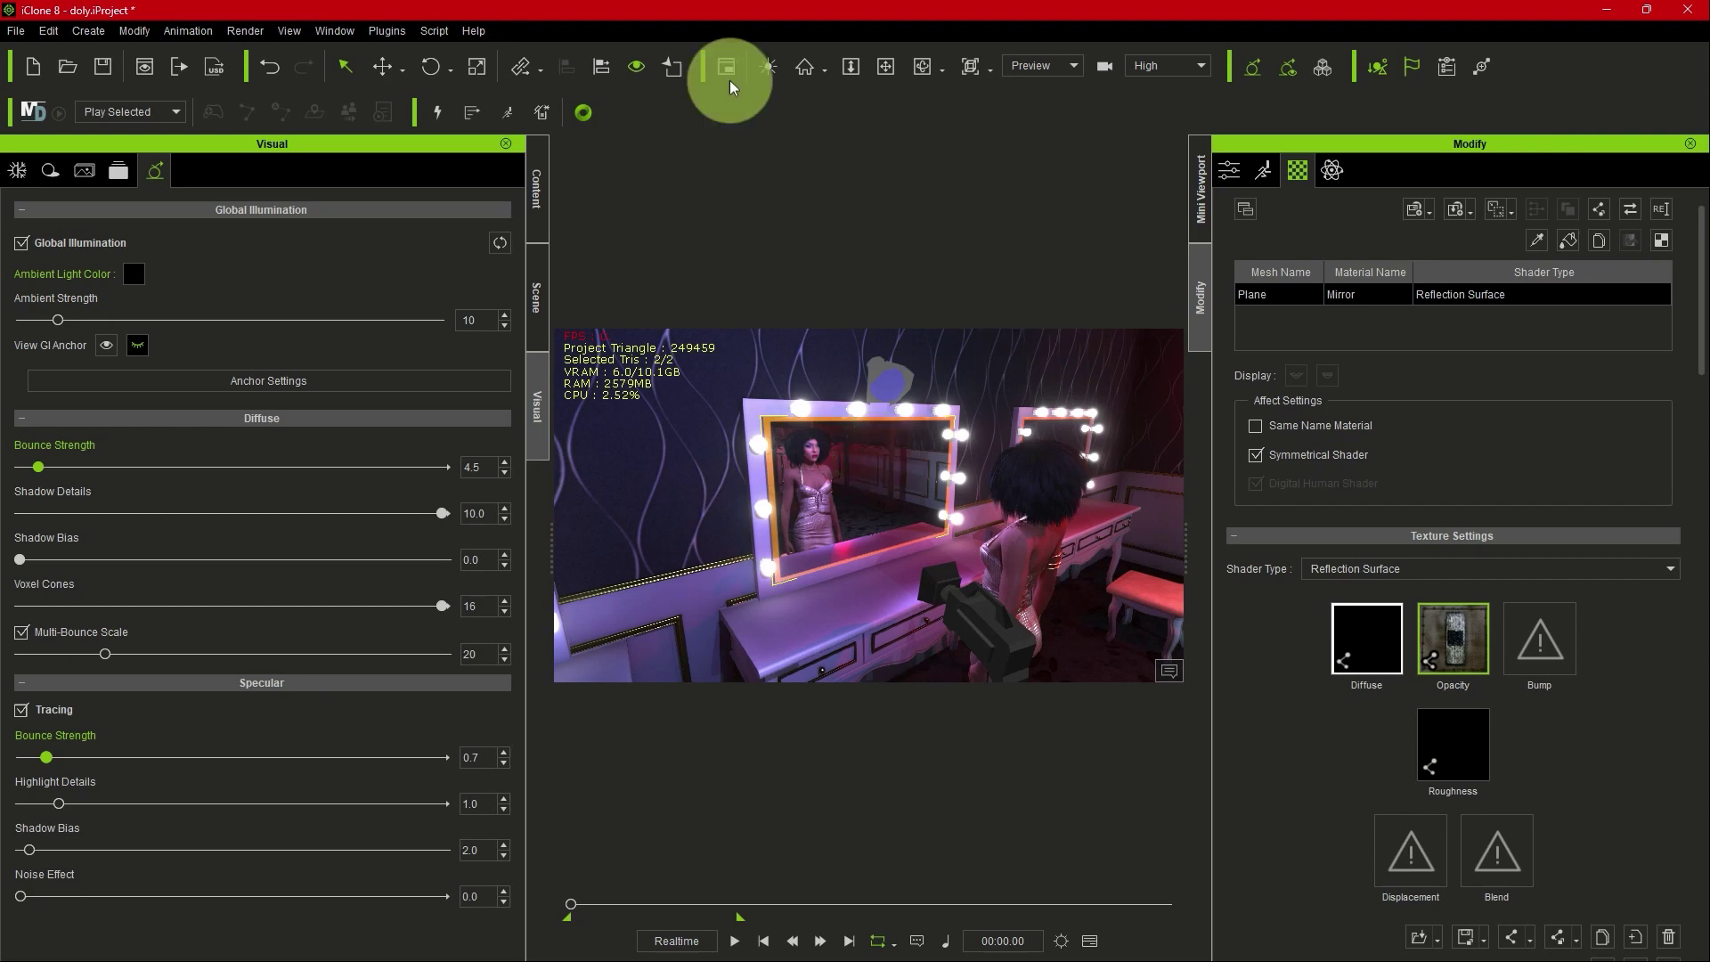
pyautogui.click(885, 64)
pyautogui.moveTo(927, 452); pyautogui.dragTo(774, 829)
pyautogui.click(735, 940)
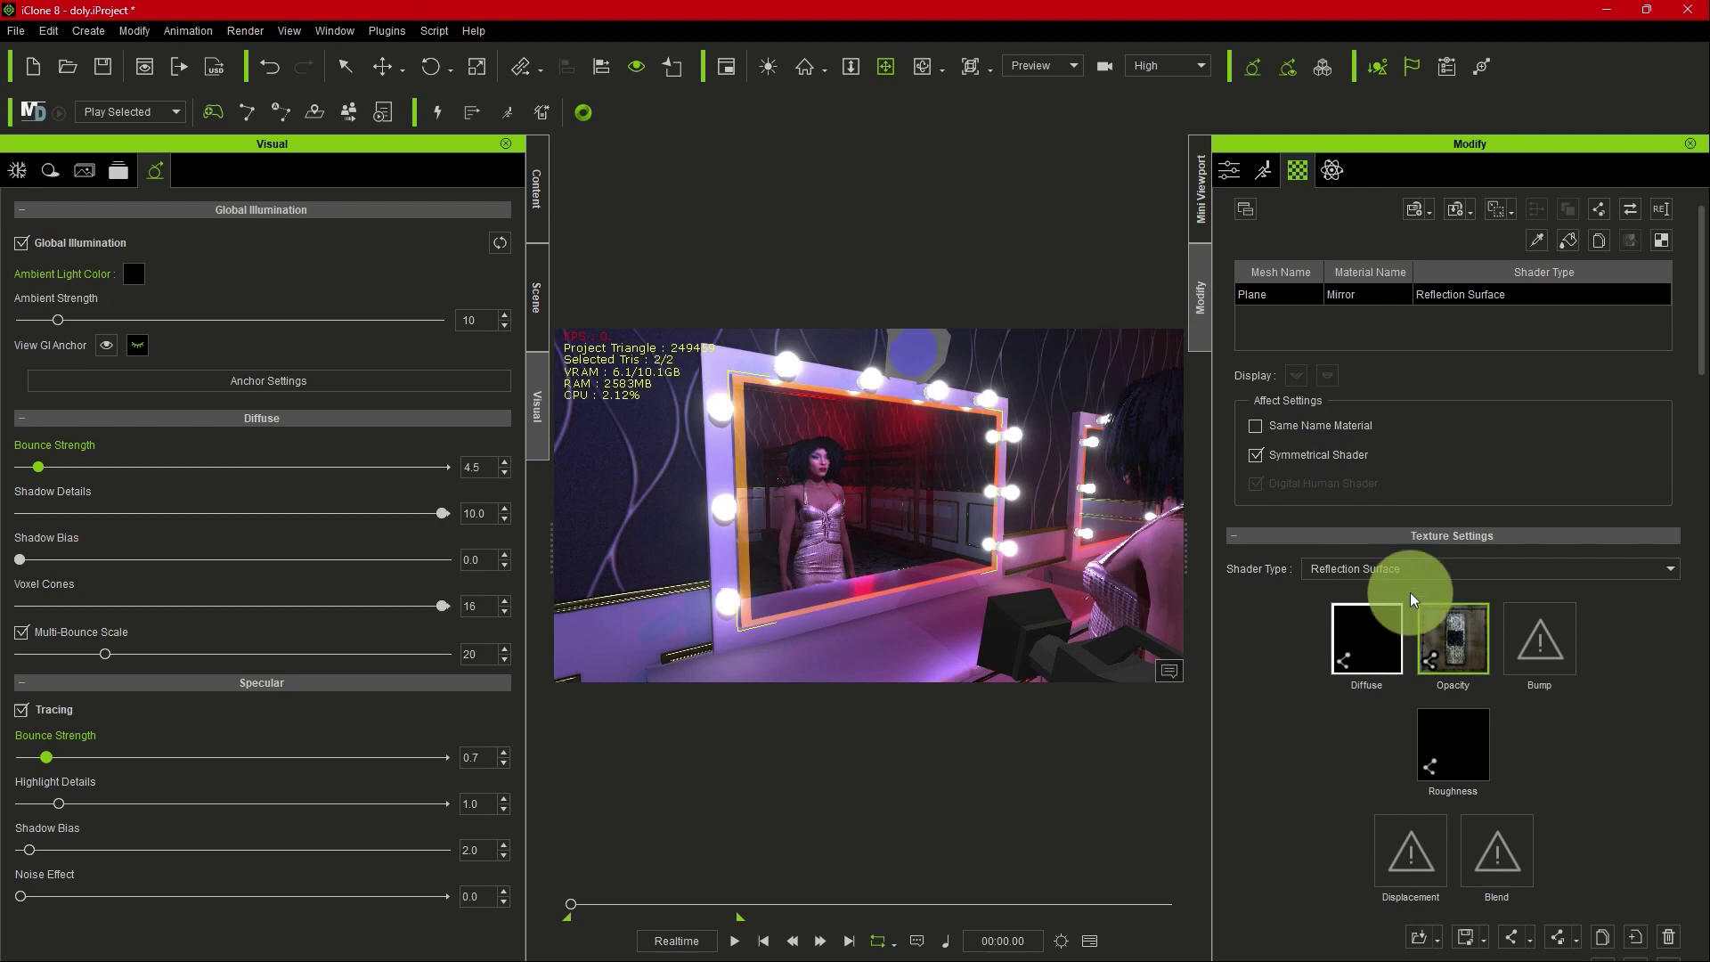
# Step: Set the mirror's Reflection Surface texture strength to 16 and play the animation to check it
pyautogui.scroll(-2, 1412, 596)
pyautogui.scroll(-2, 1452, 631)
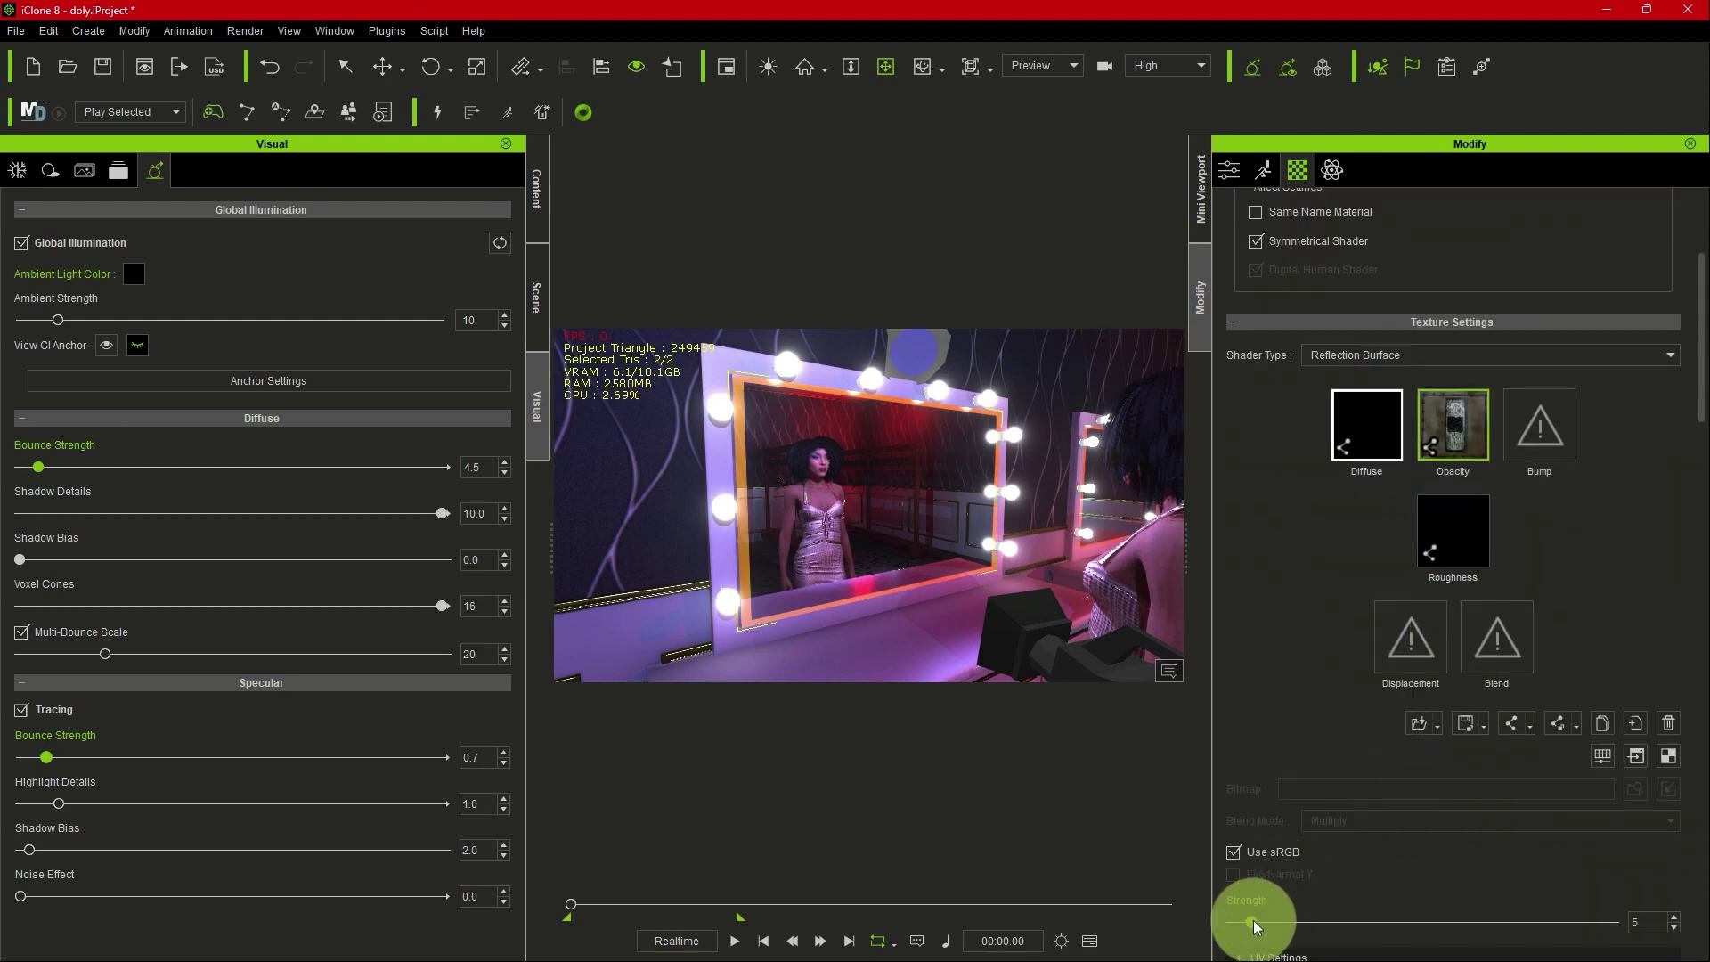
pyautogui.moveTo(1253, 921); pyautogui.dragTo(1404, 901)
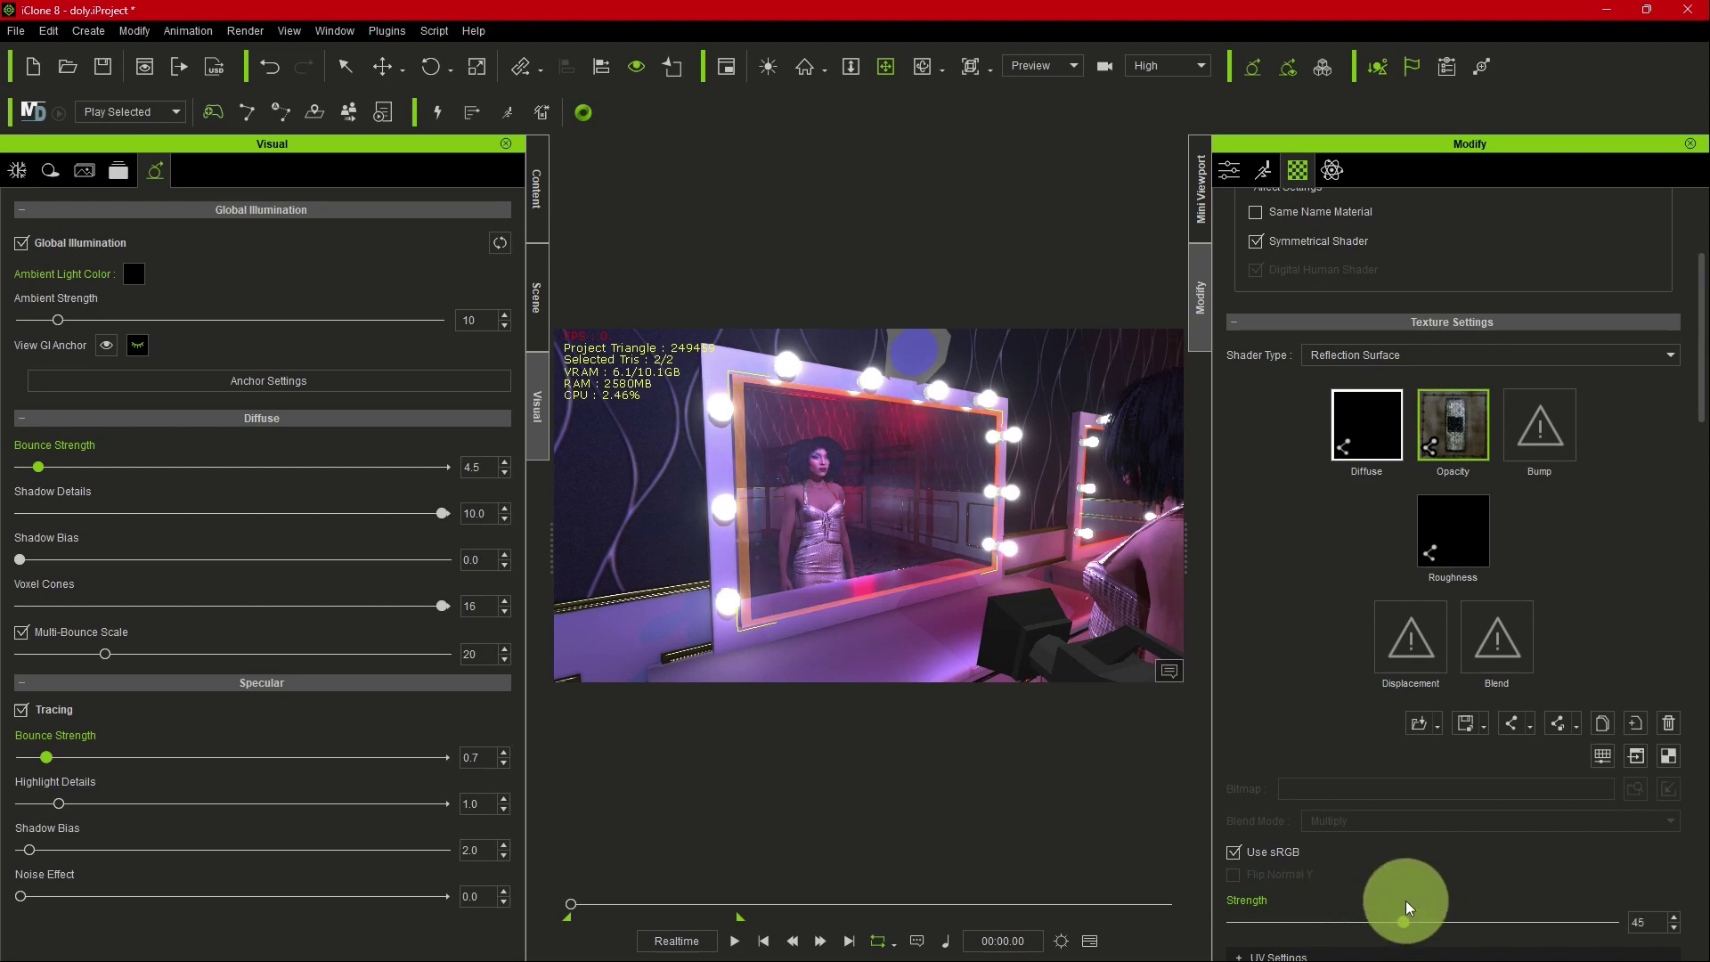
pyautogui.moveTo(1406, 900); pyautogui.dragTo(1270, 909)
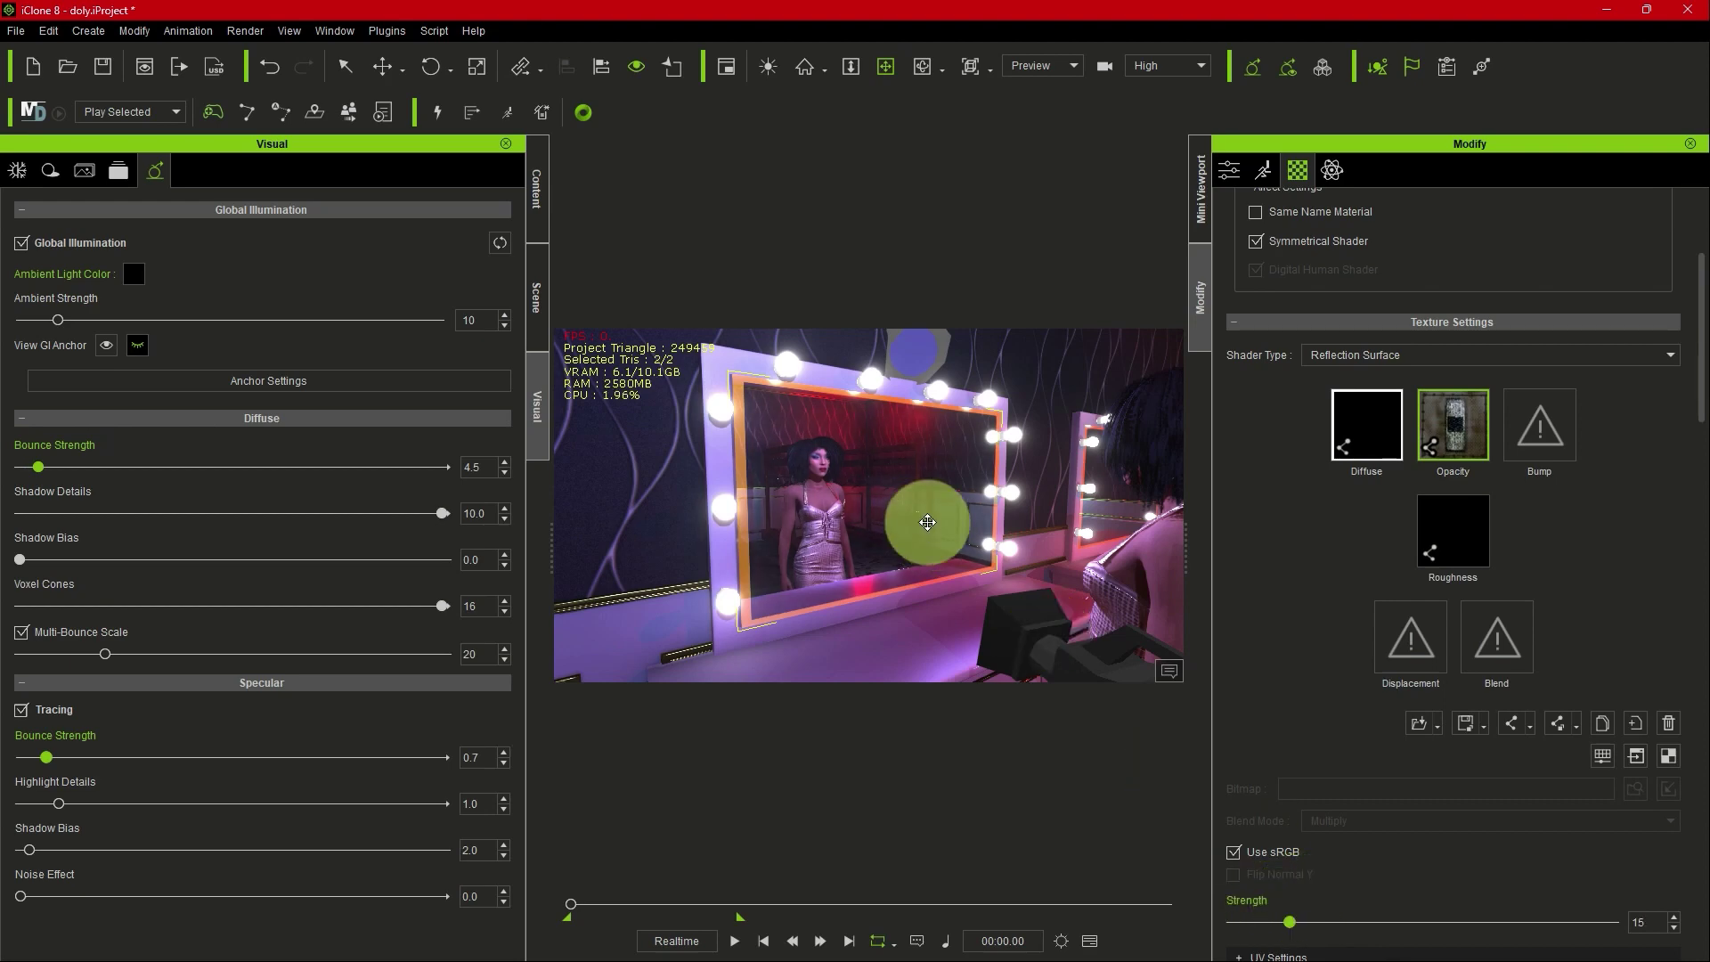
pyautogui.moveTo(916, 439); pyautogui.dragTo(633, 473, button='middle')
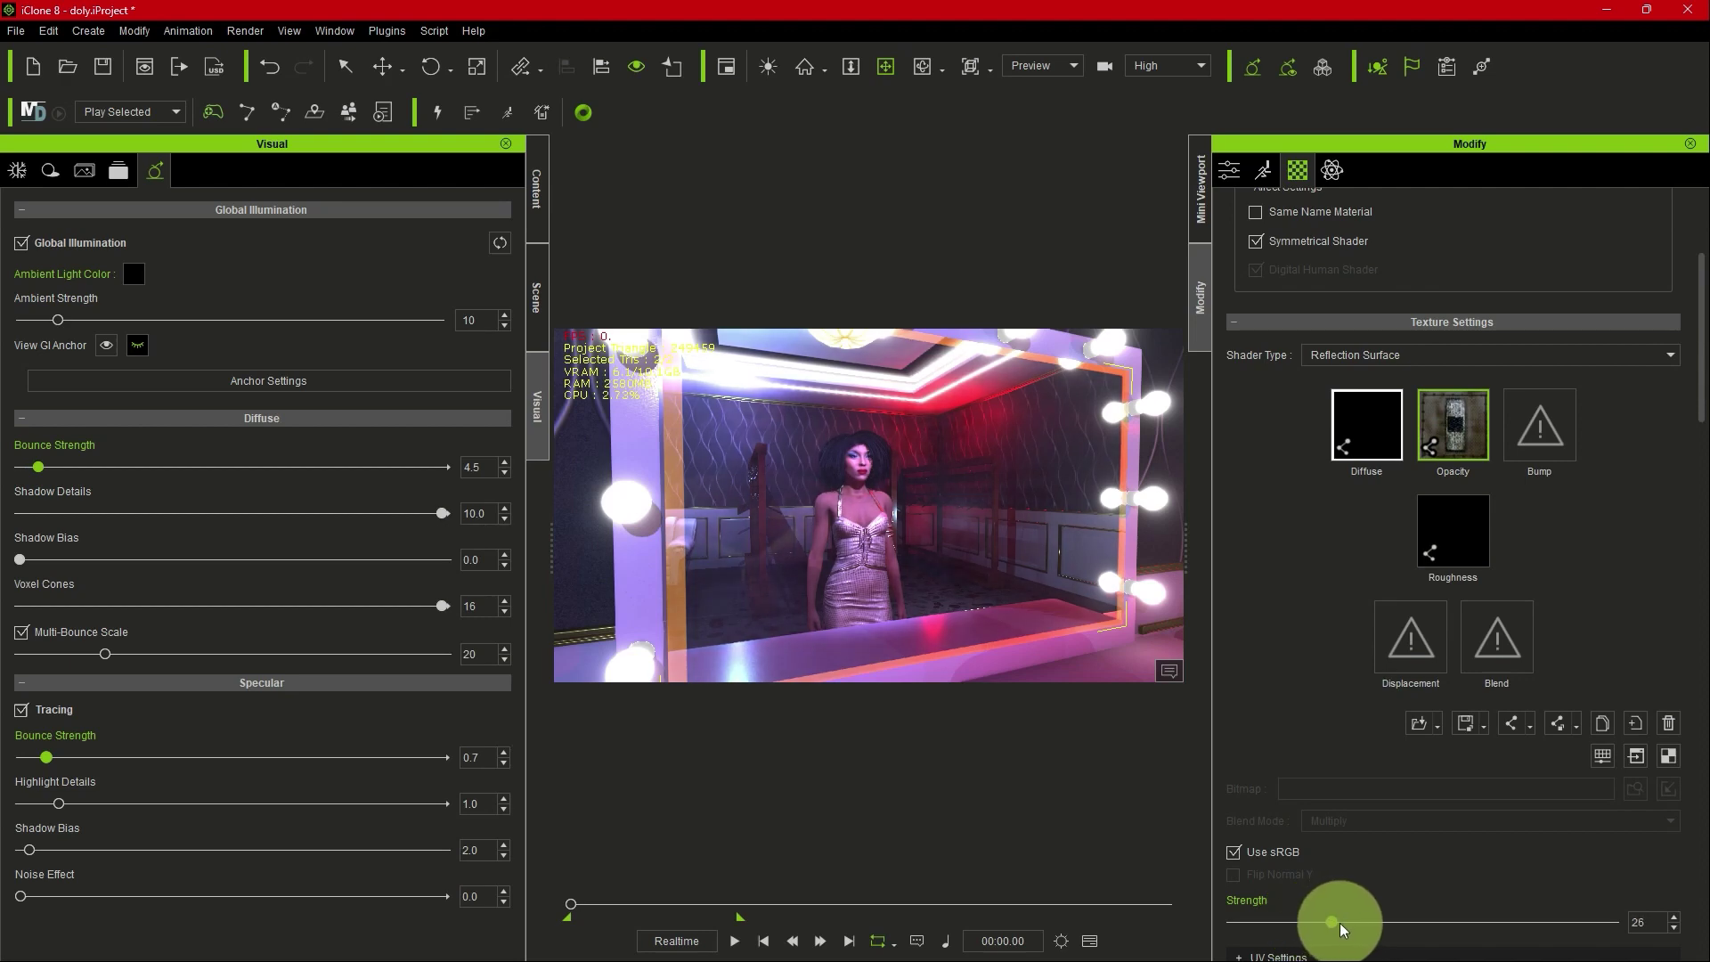
pyautogui.moveTo(1341, 924); pyautogui.dragTo(1293, 926)
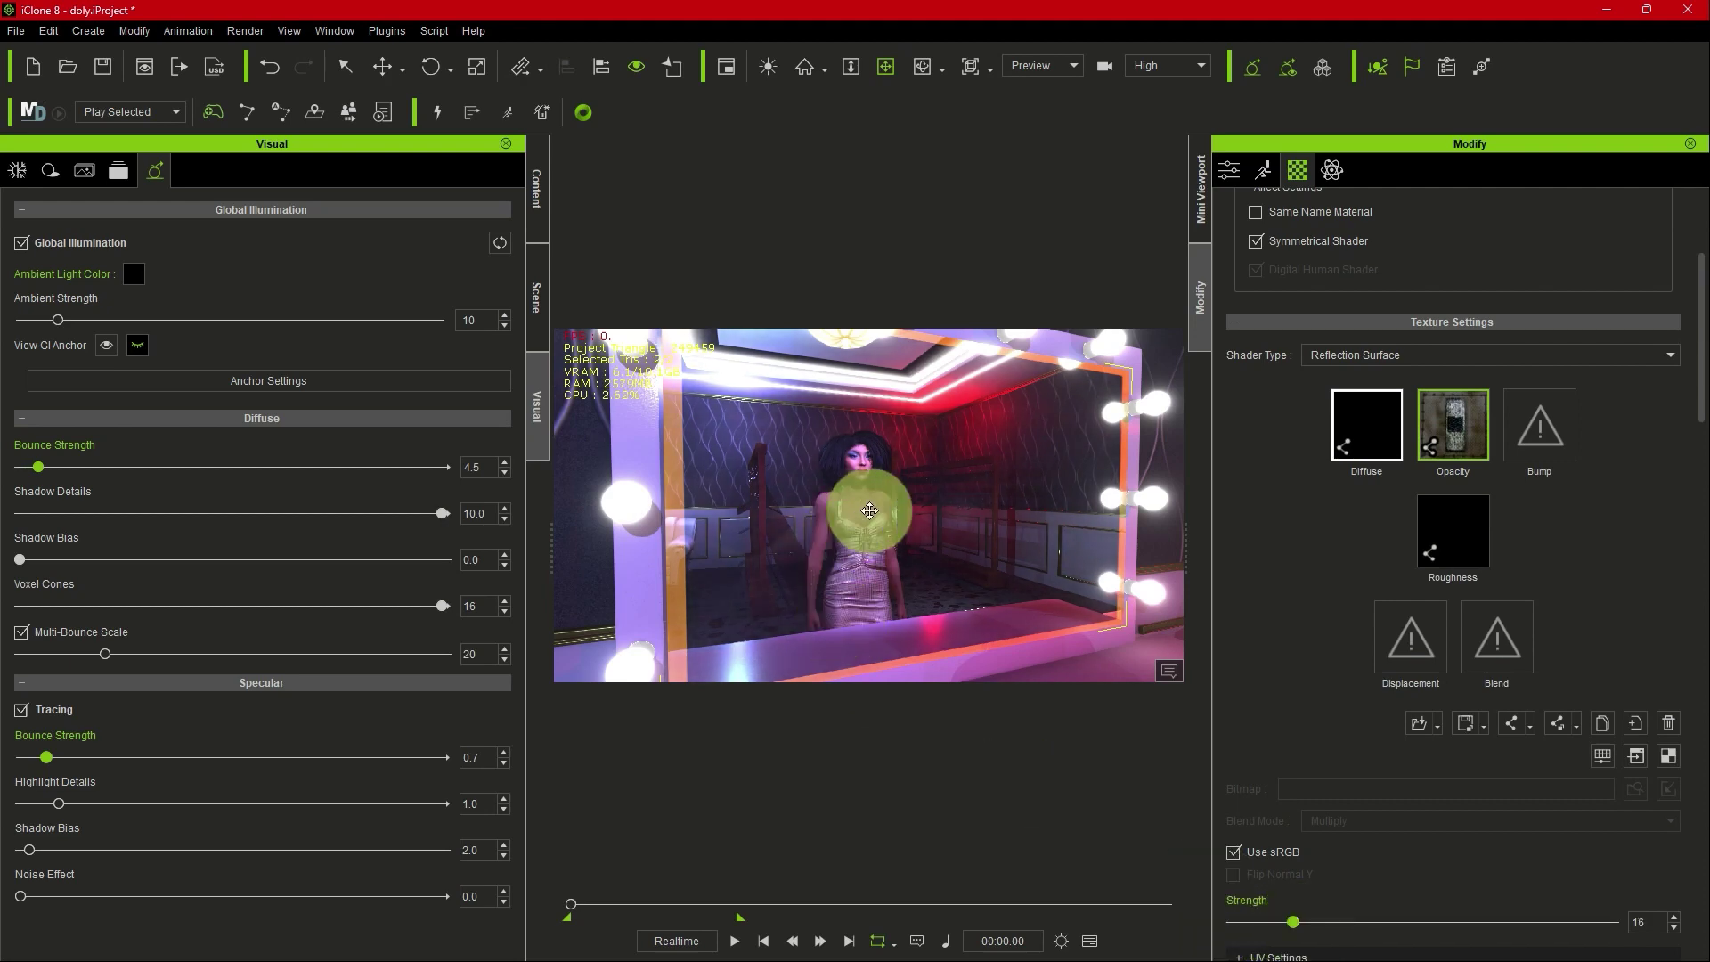
pyautogui.click(733, 940)
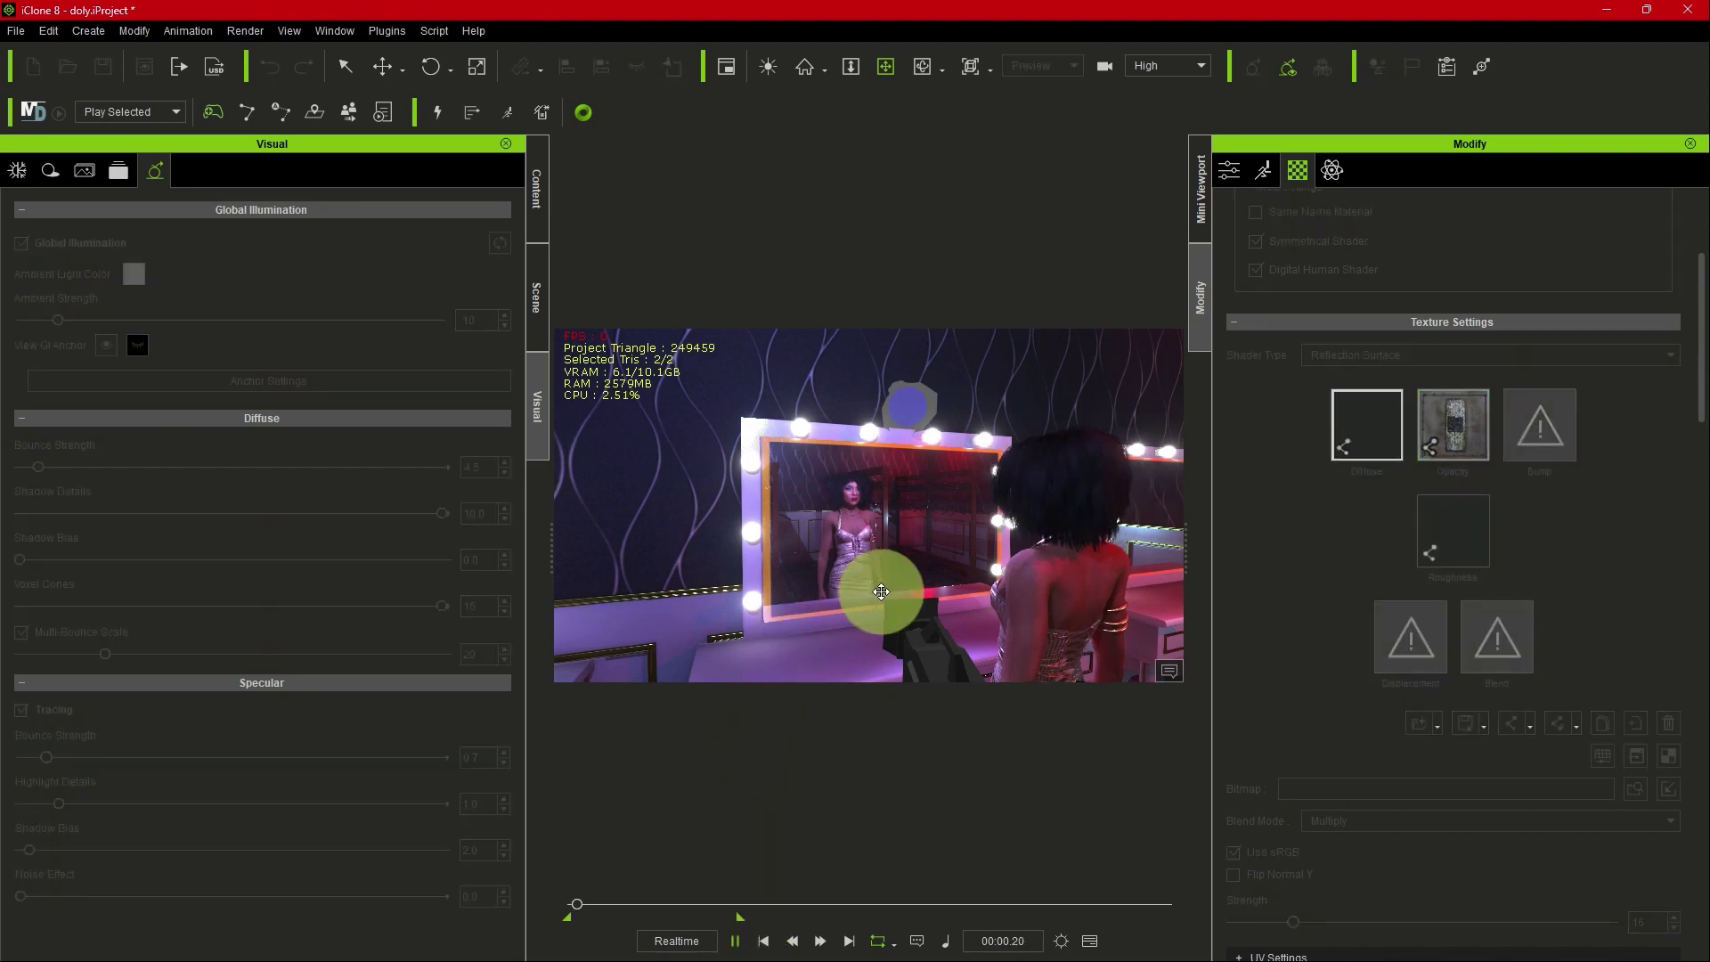
pyautogui.moveTo(890, 590); pyautogui.dragTo(973, 638)
pyautogui.click(763, 940)
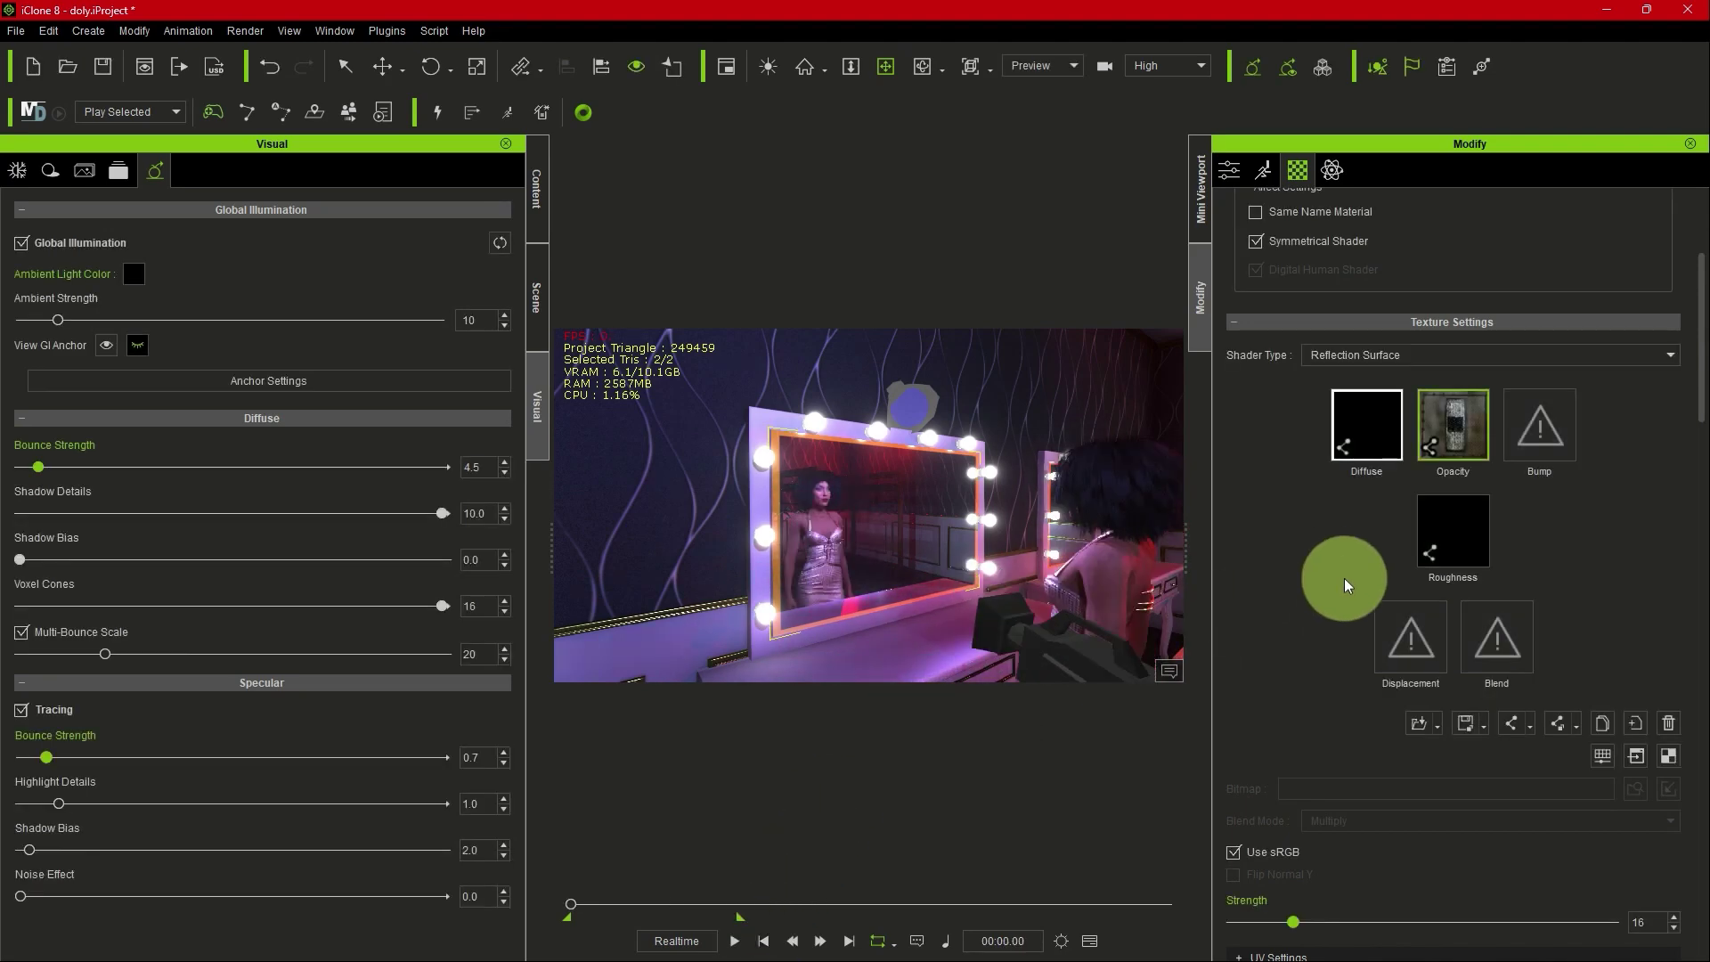
pyautogui.scroll(-6, 1344, 579)
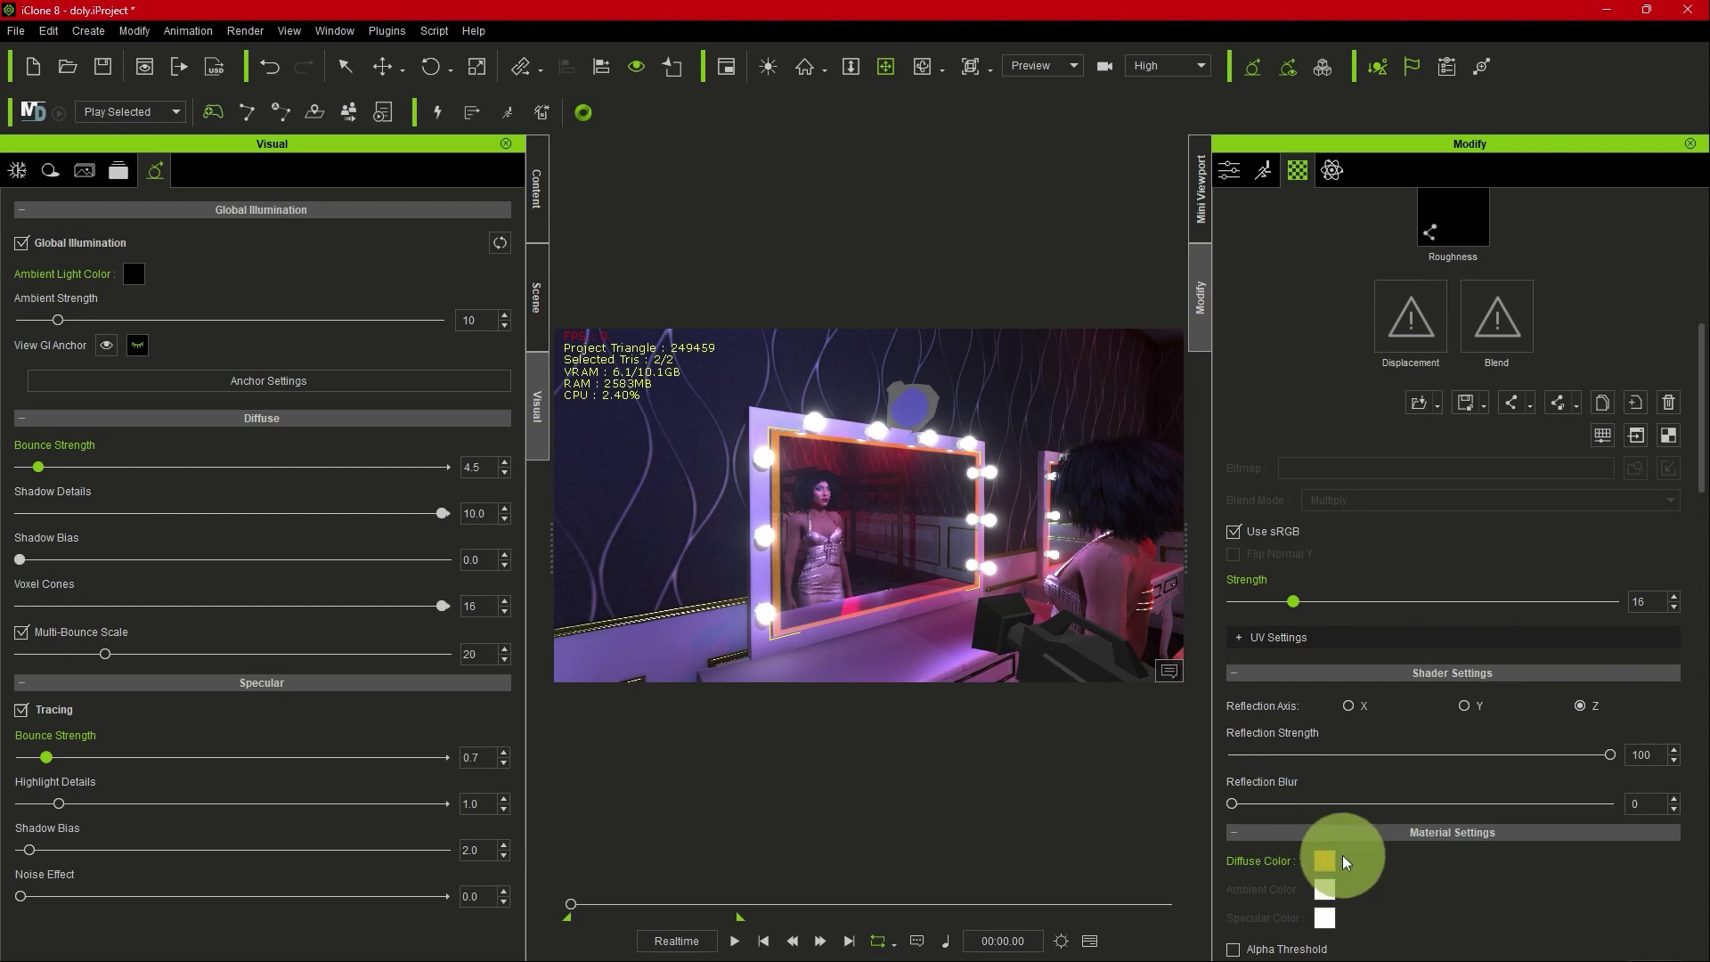
pyautogui.click(1249, 802)
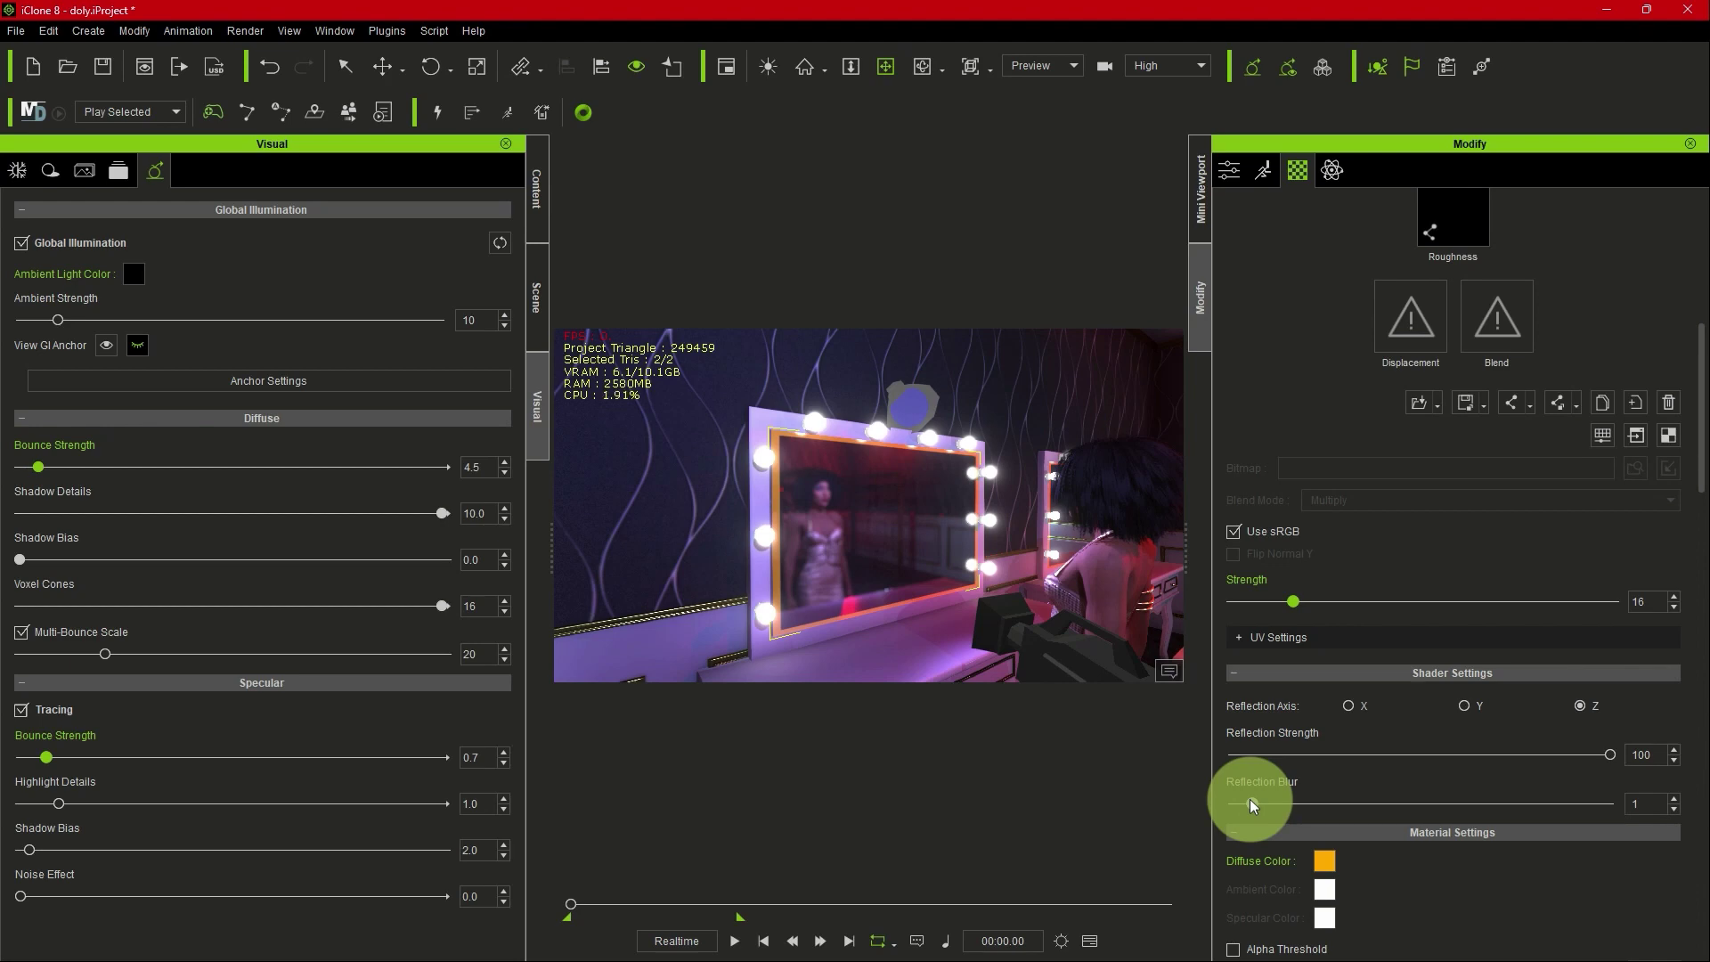
pyautogui.moveTo(1247, 801); pyautogui.dragTo(1138, 814)
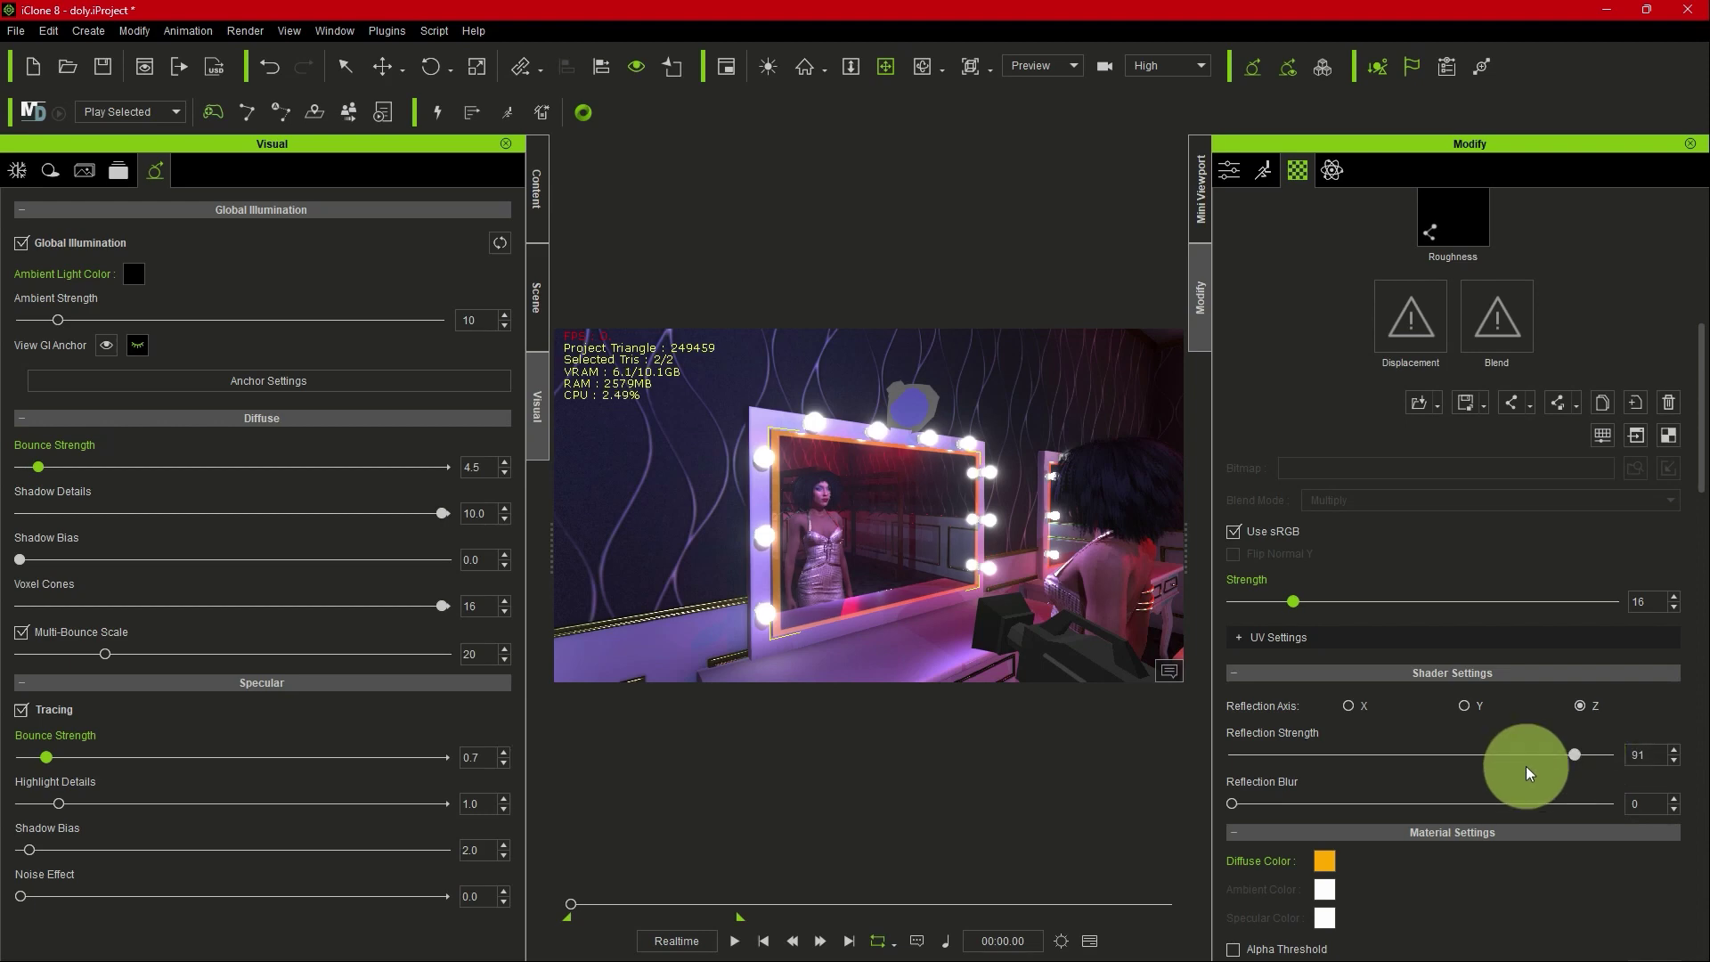
pyautogui.click(886, 67)
pyautogui.moveTo(935, 477); pyautogui.dragTo(847, 446)
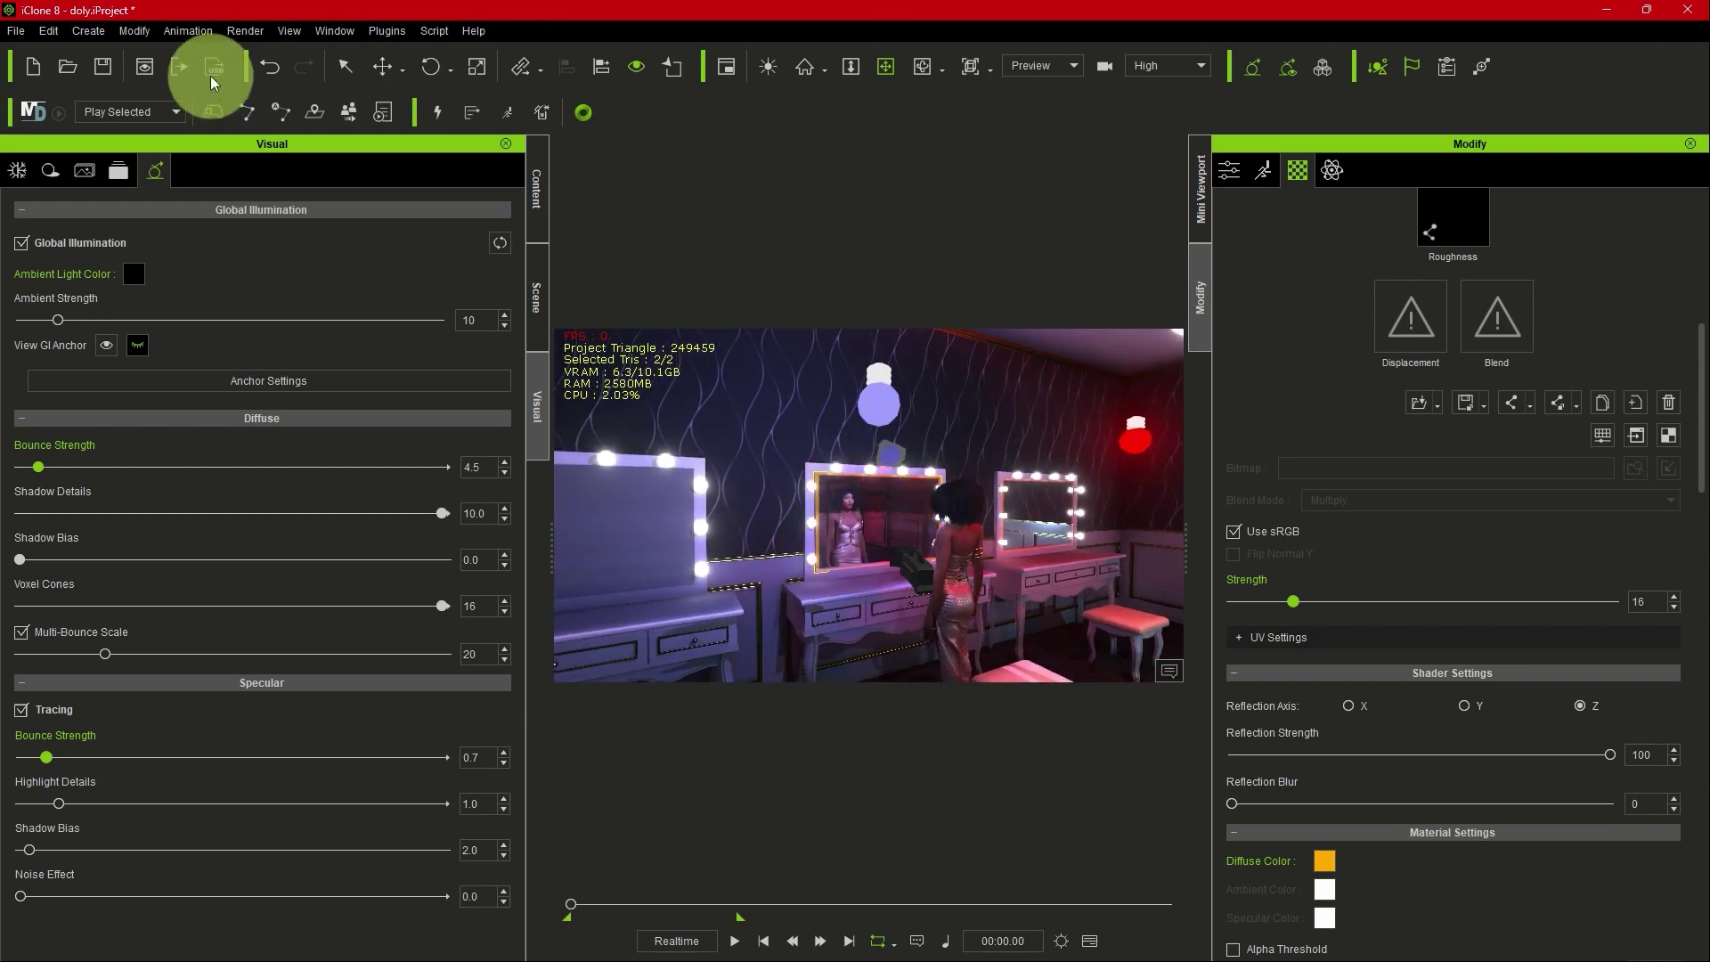
pyautogui.click(85, 36)
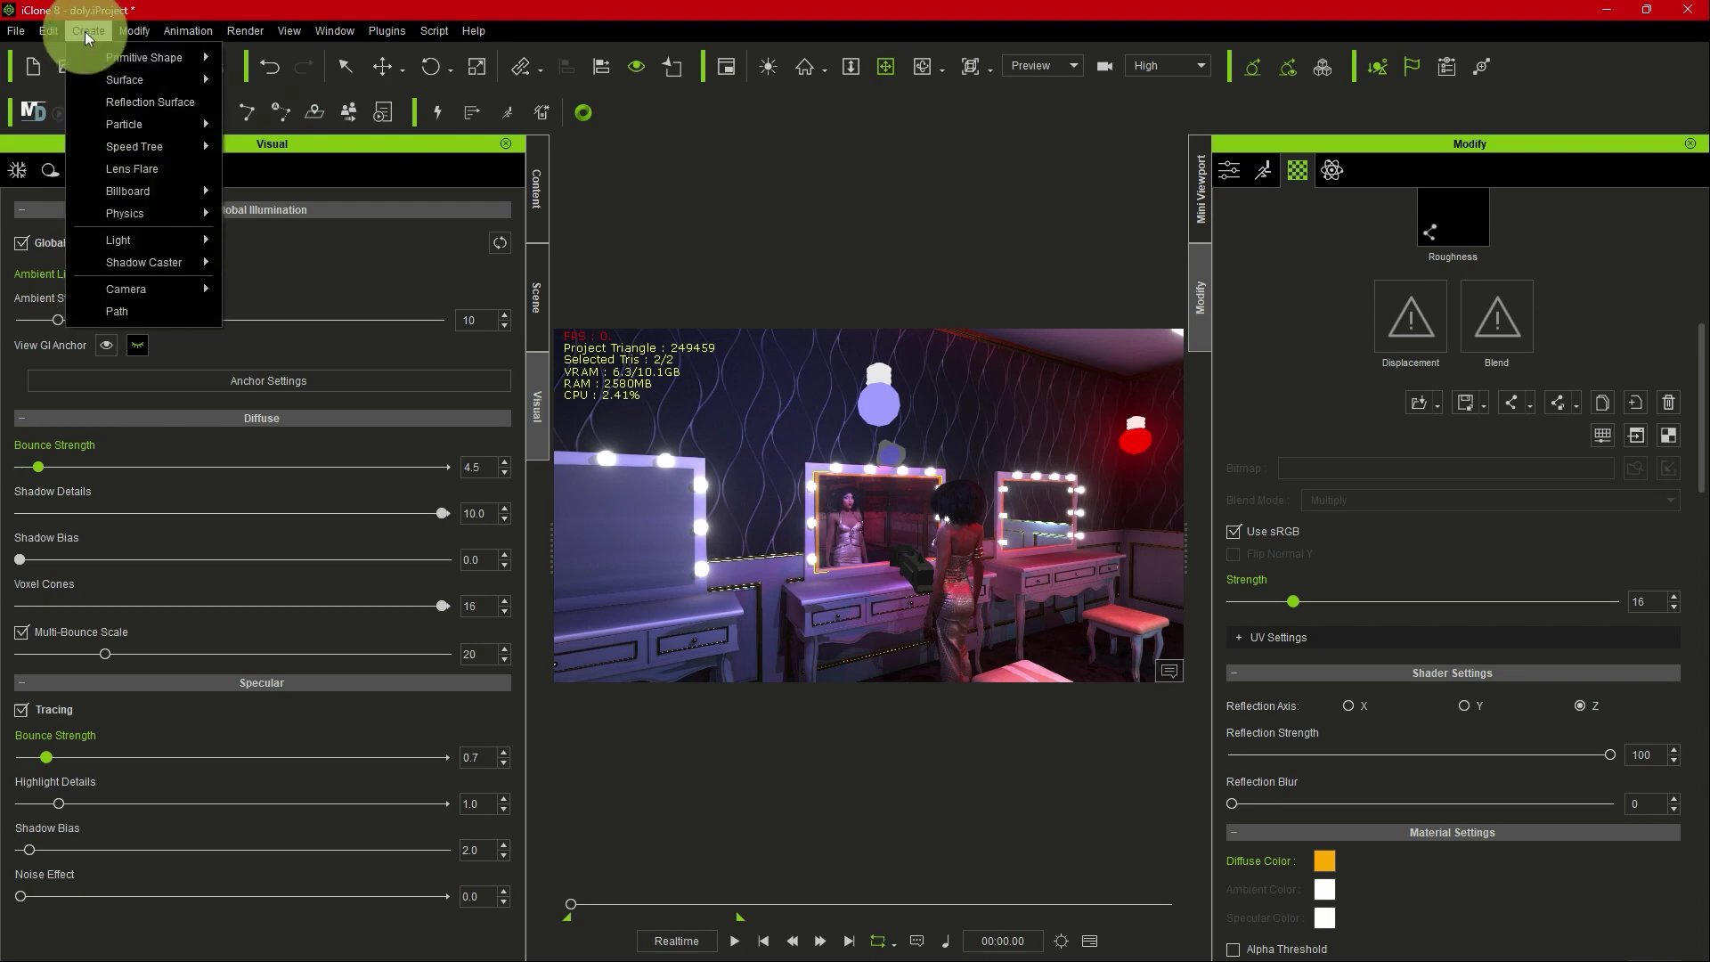
pyautogui.click(141, 102)
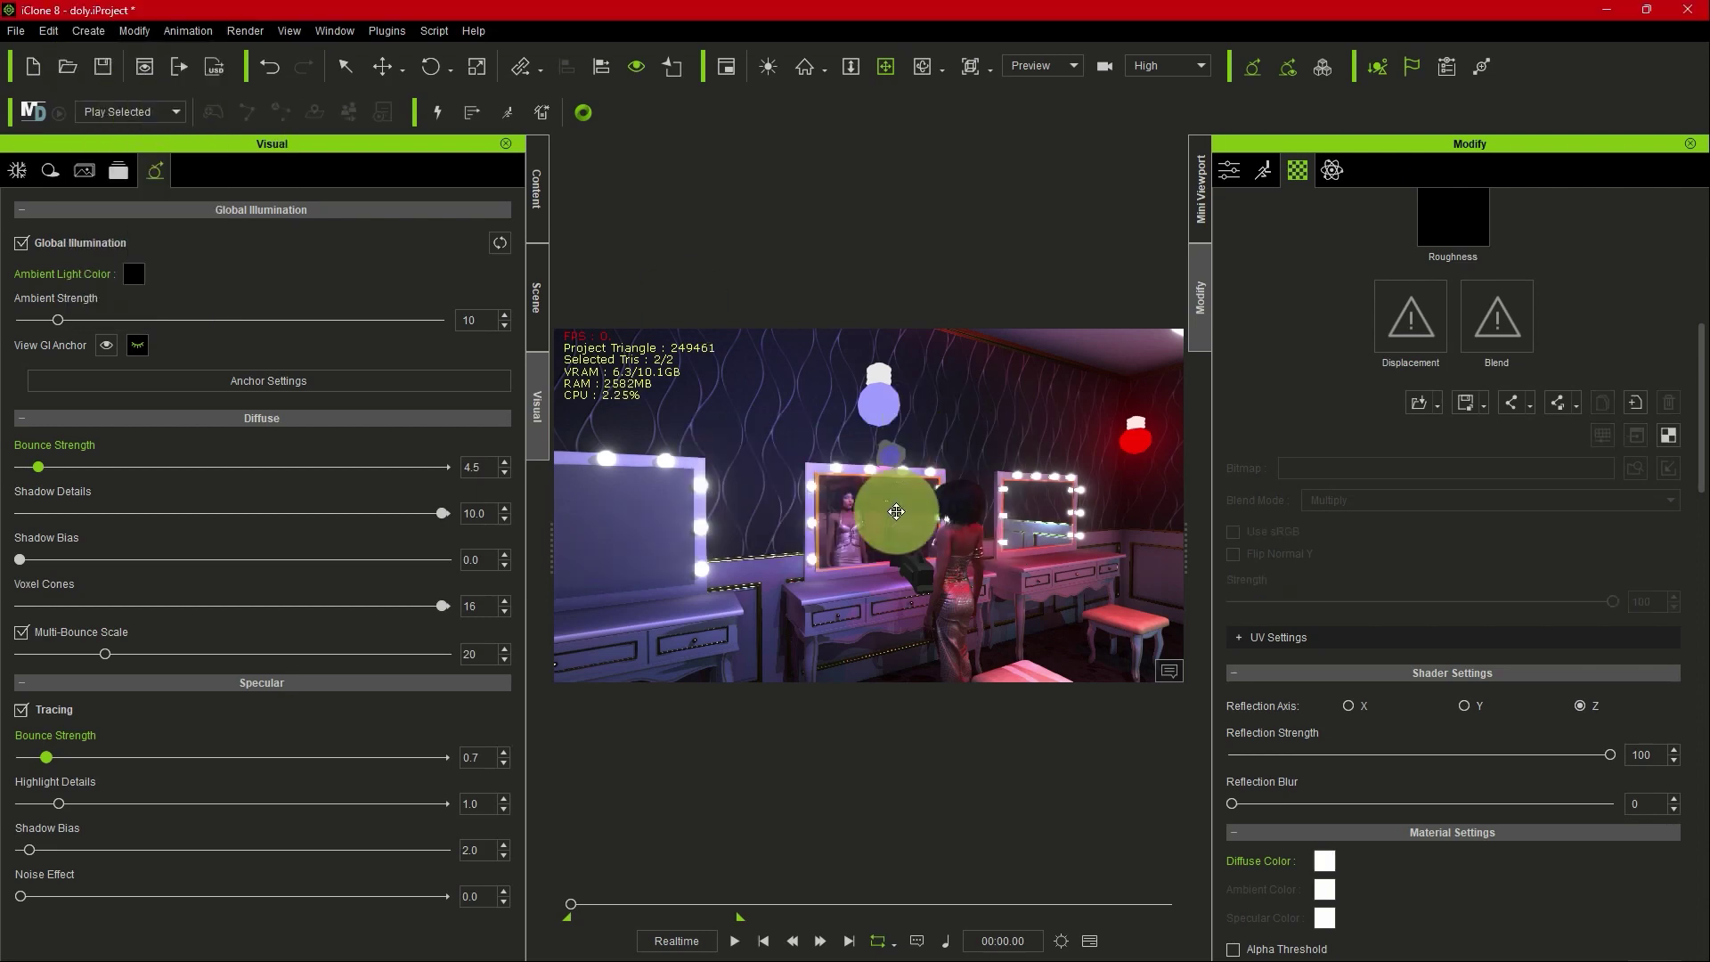
pyautogui.moveTo(939, 518); pyautogui.dragTo(1087, 458)
pyautogui.click(382, 67)
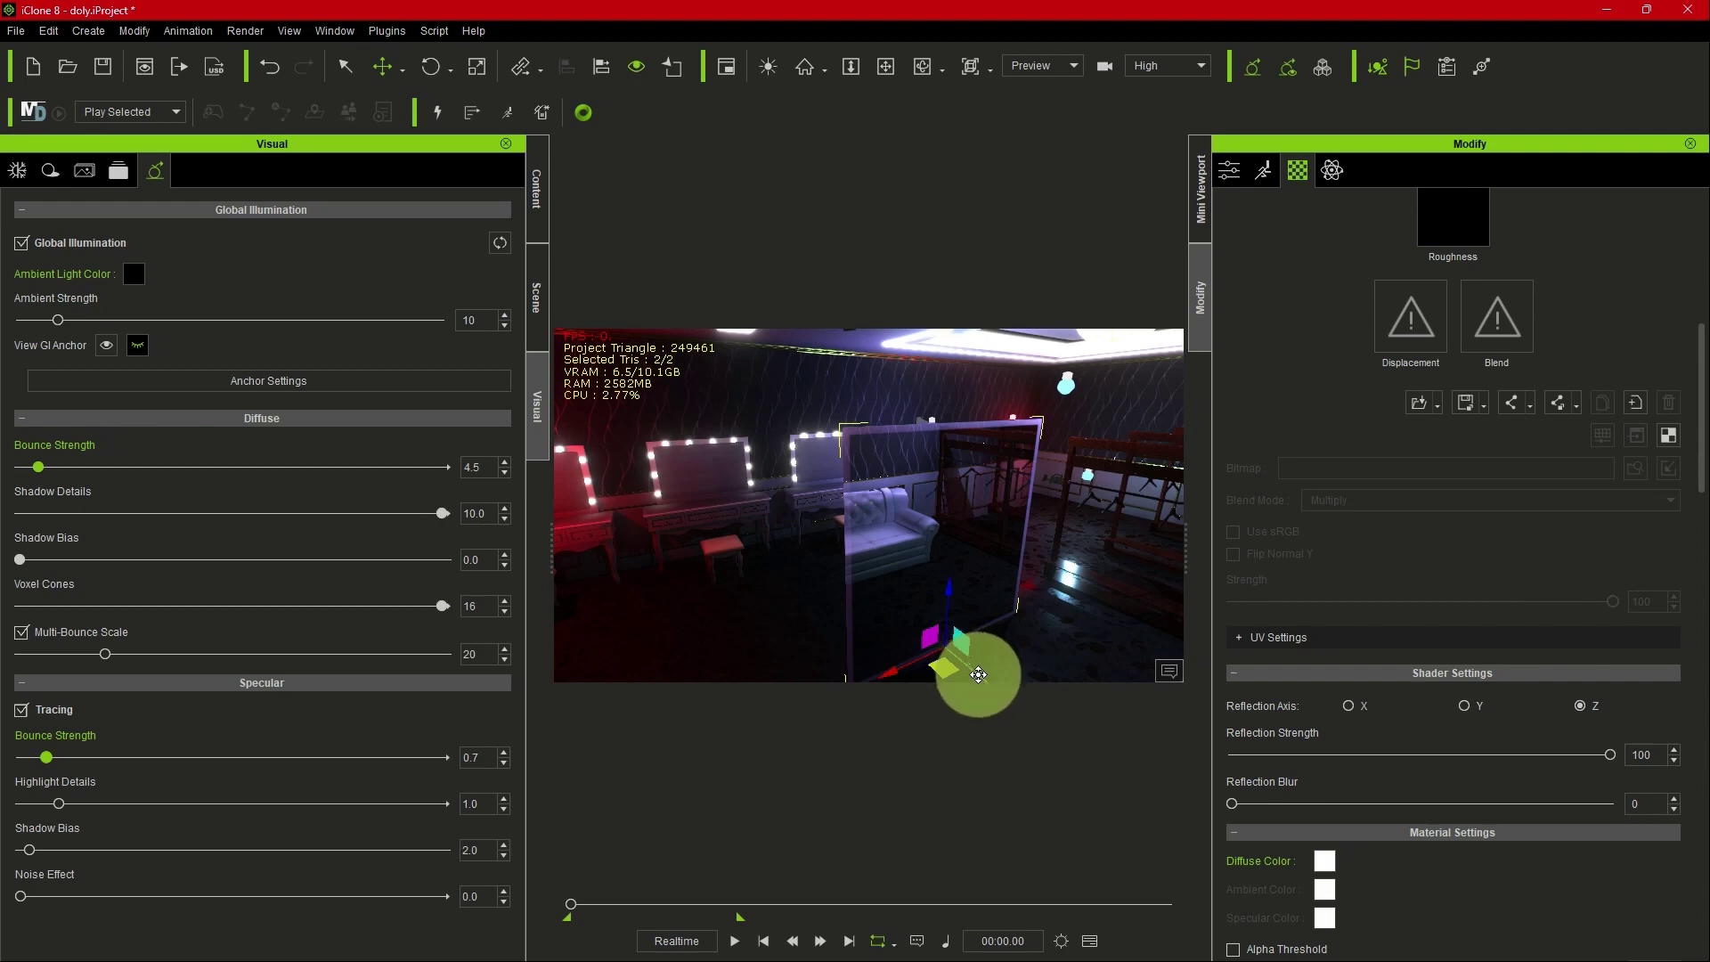
pyautogui.moveTo(978, 674); pyautogui.dragTo(924, 664)
pyautogui.click(466, 70)
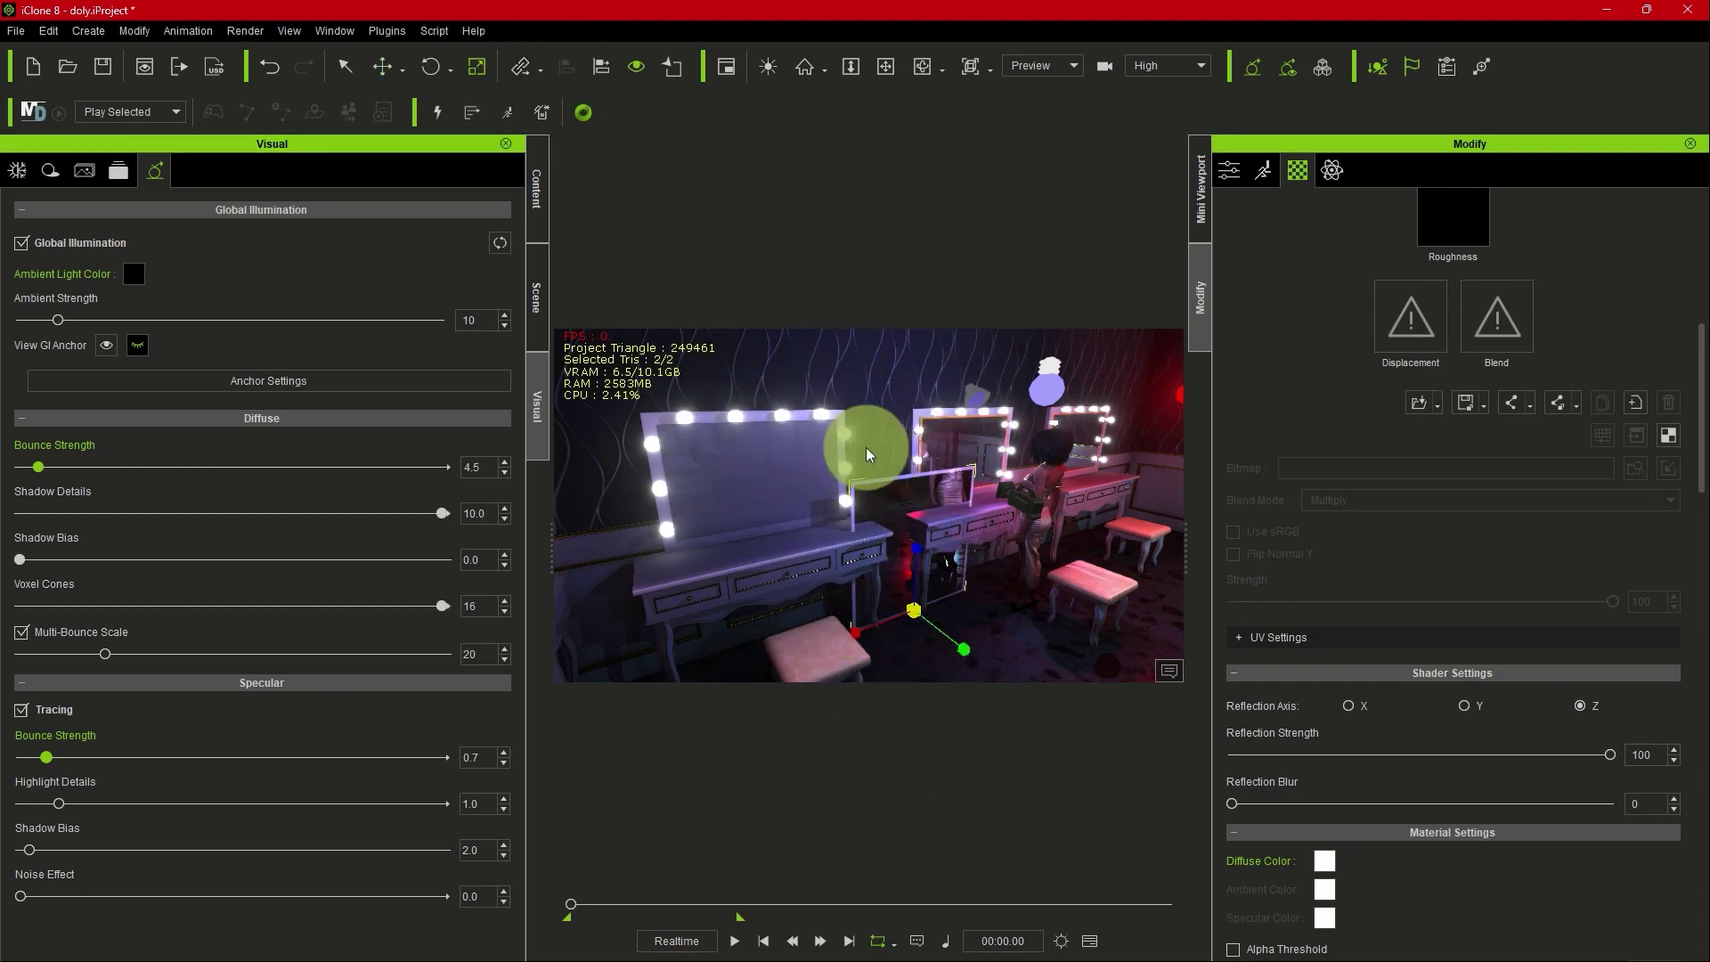
pyautogui.click(382, 67)
pyautogui.moveTo(888, 535); pyautogui.dragTo(757, 451)
pyautogui.rightClick(759, 433)
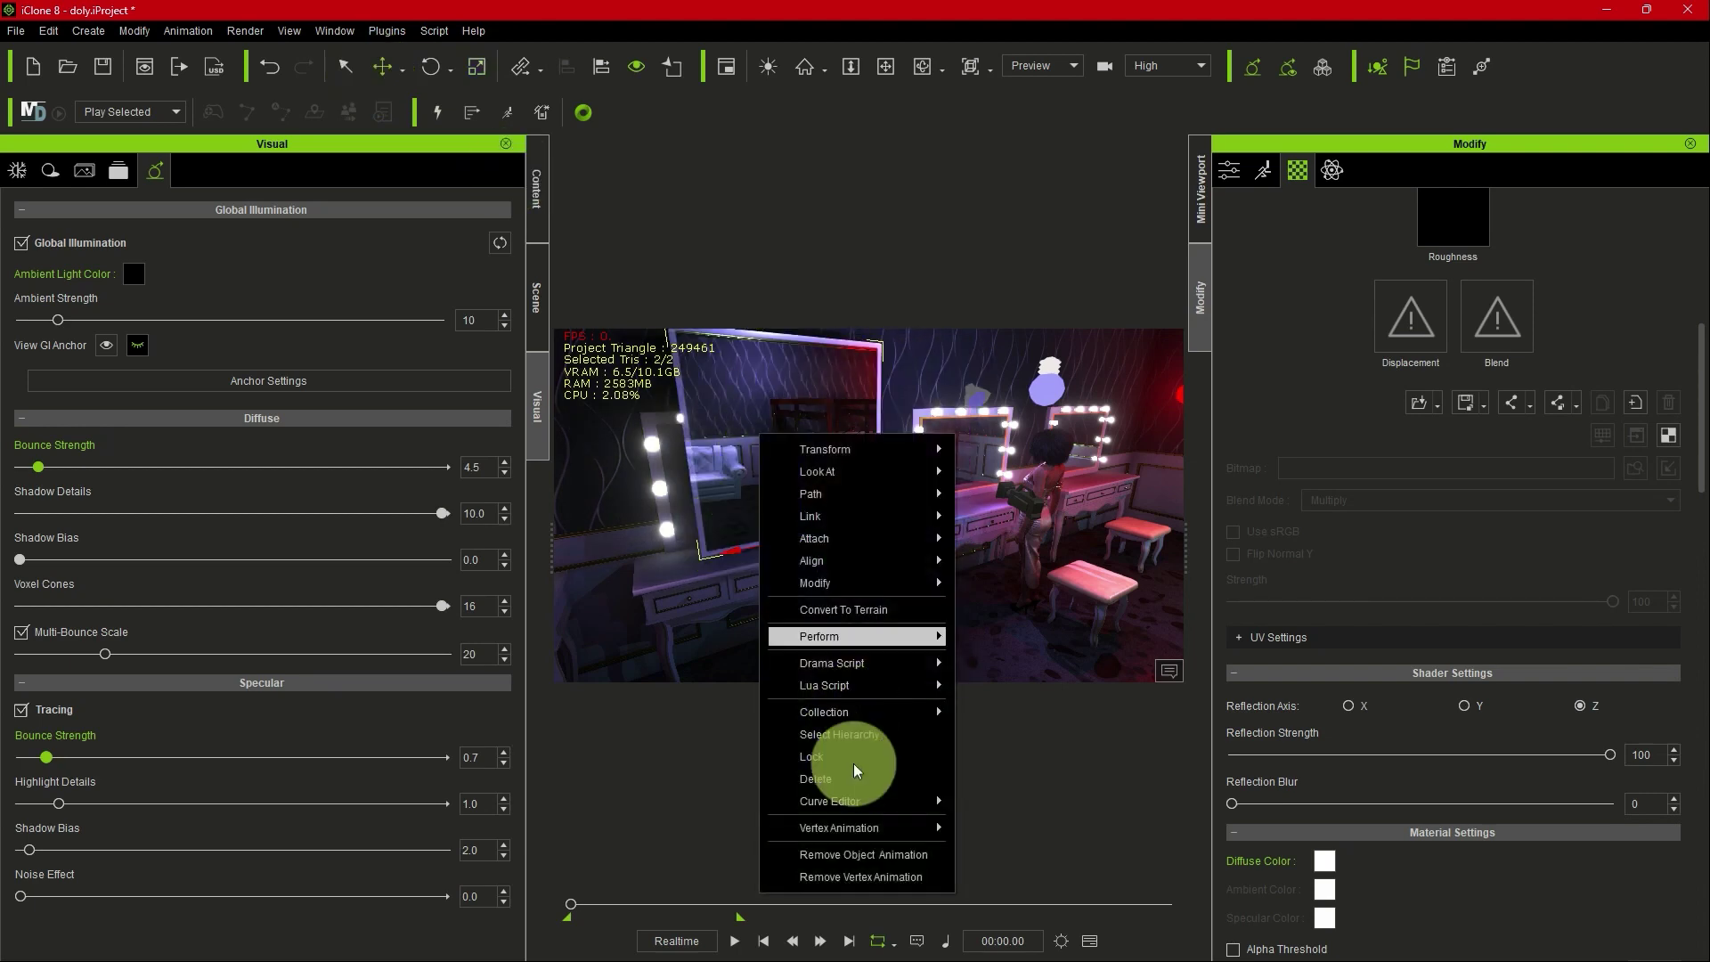
pyautogui.click(851, 779)
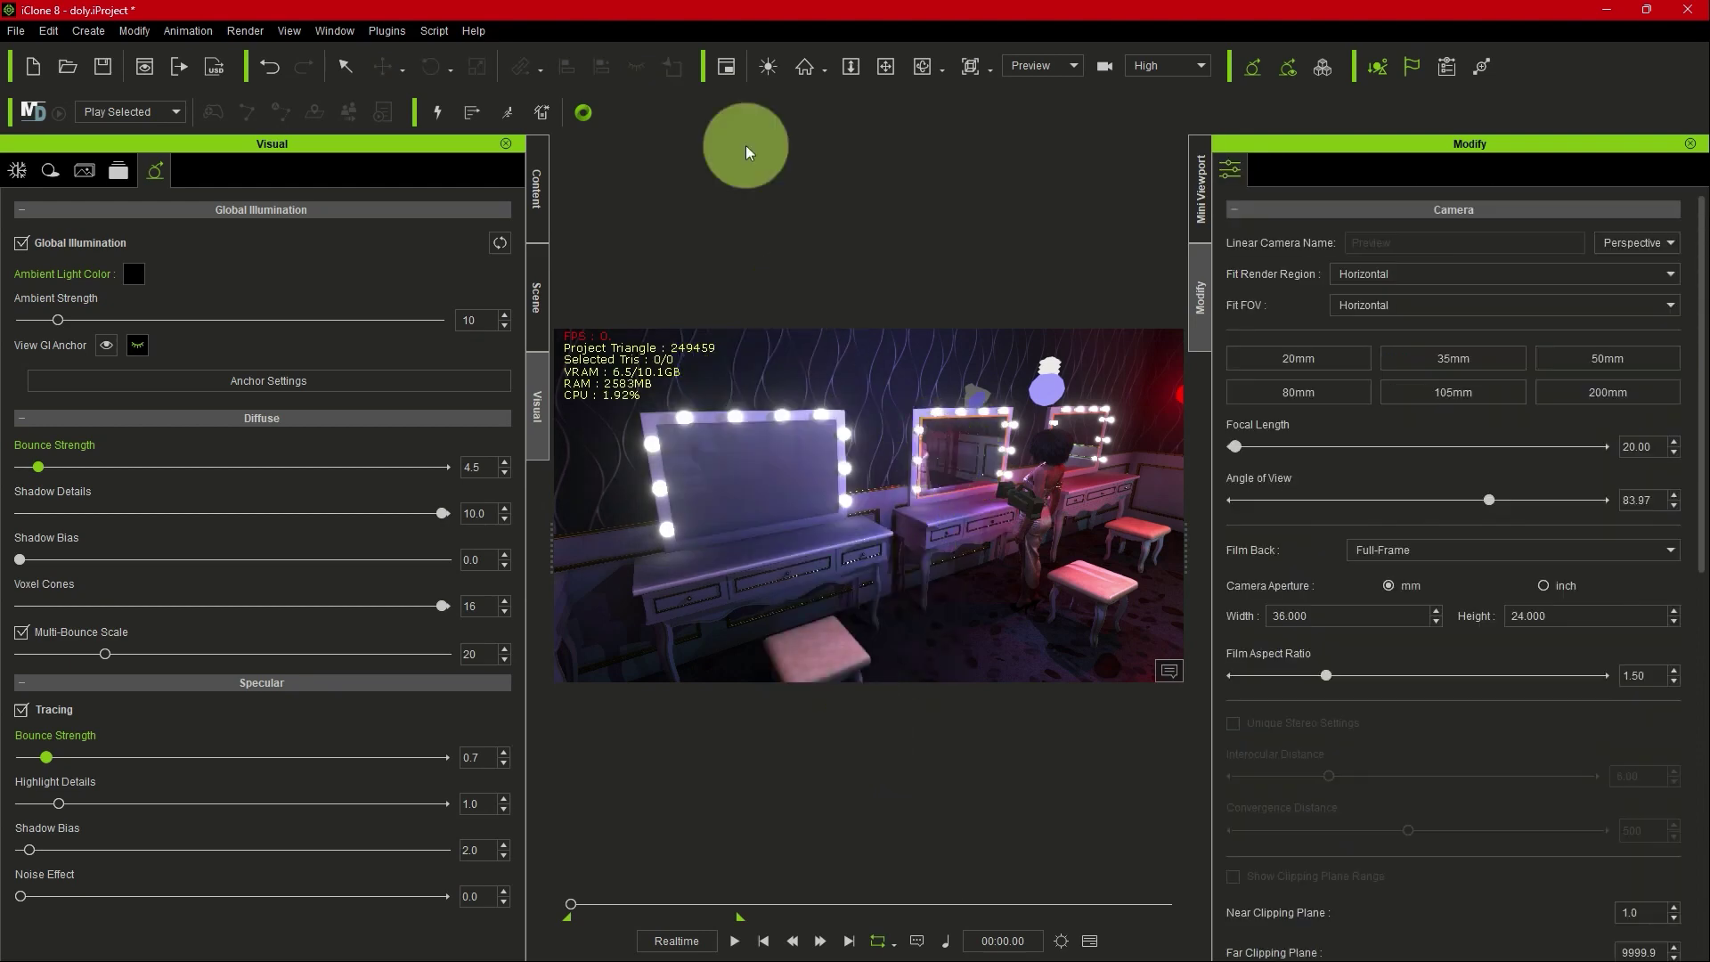
pyautogui.click(885, 67)
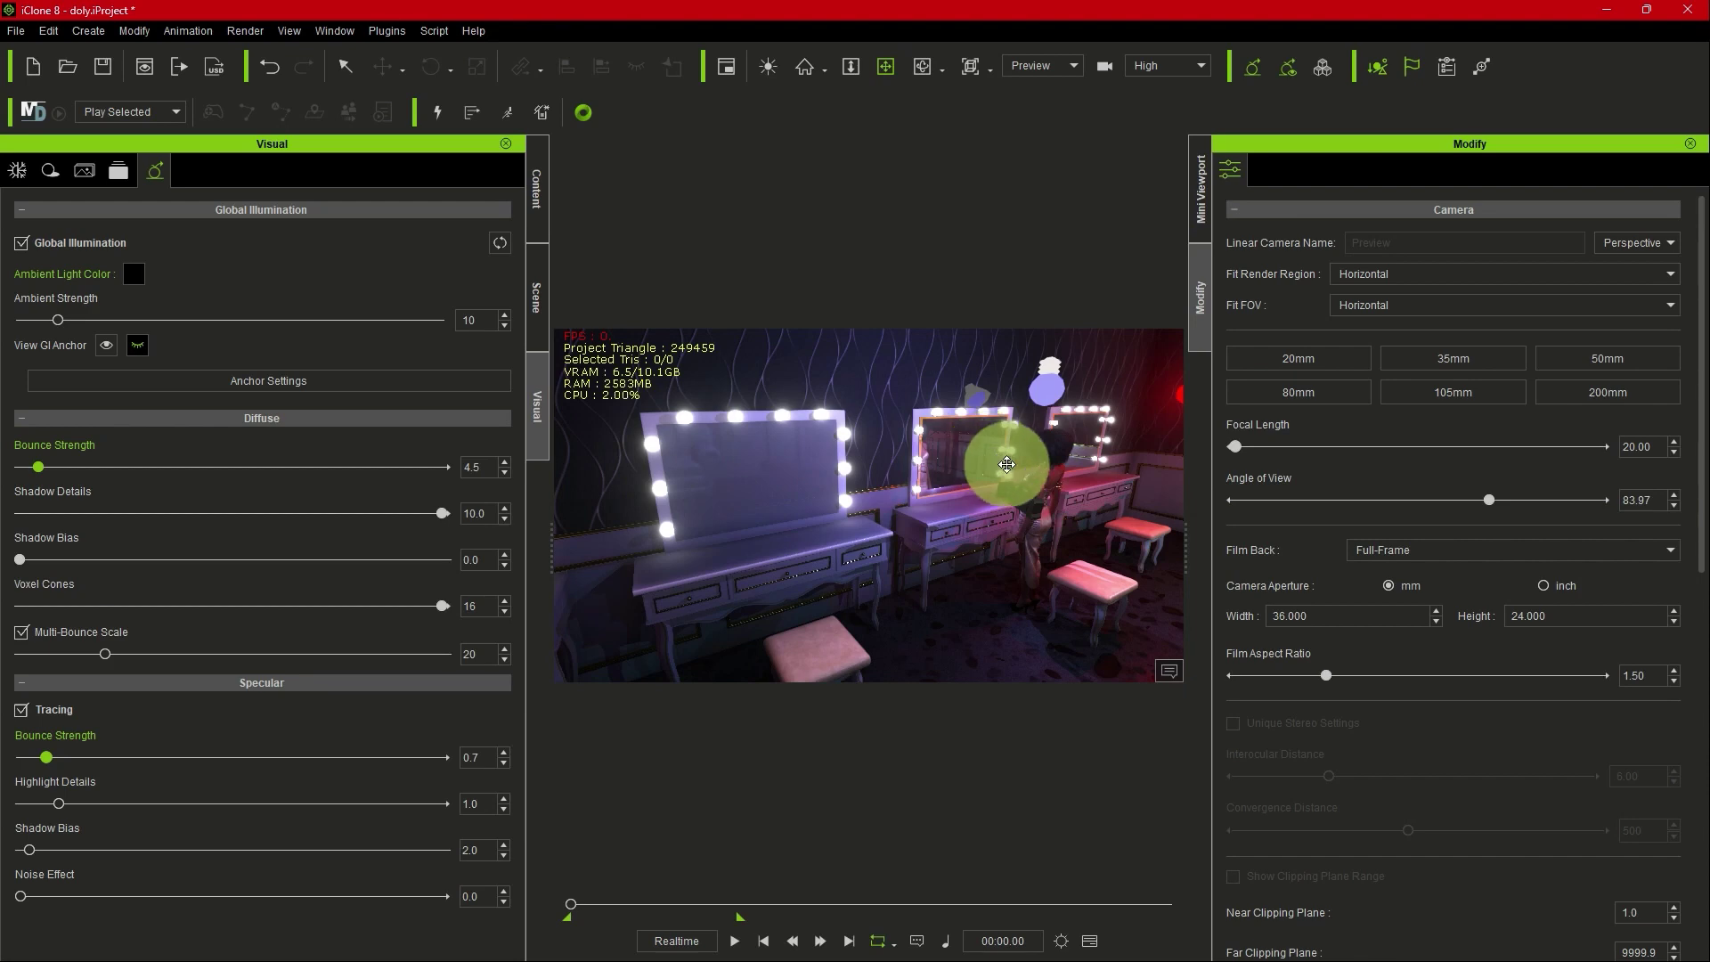
# Step: Orbit the view down to the floor and select the Floor_001 prop
pyautogui.click(1029, 466)
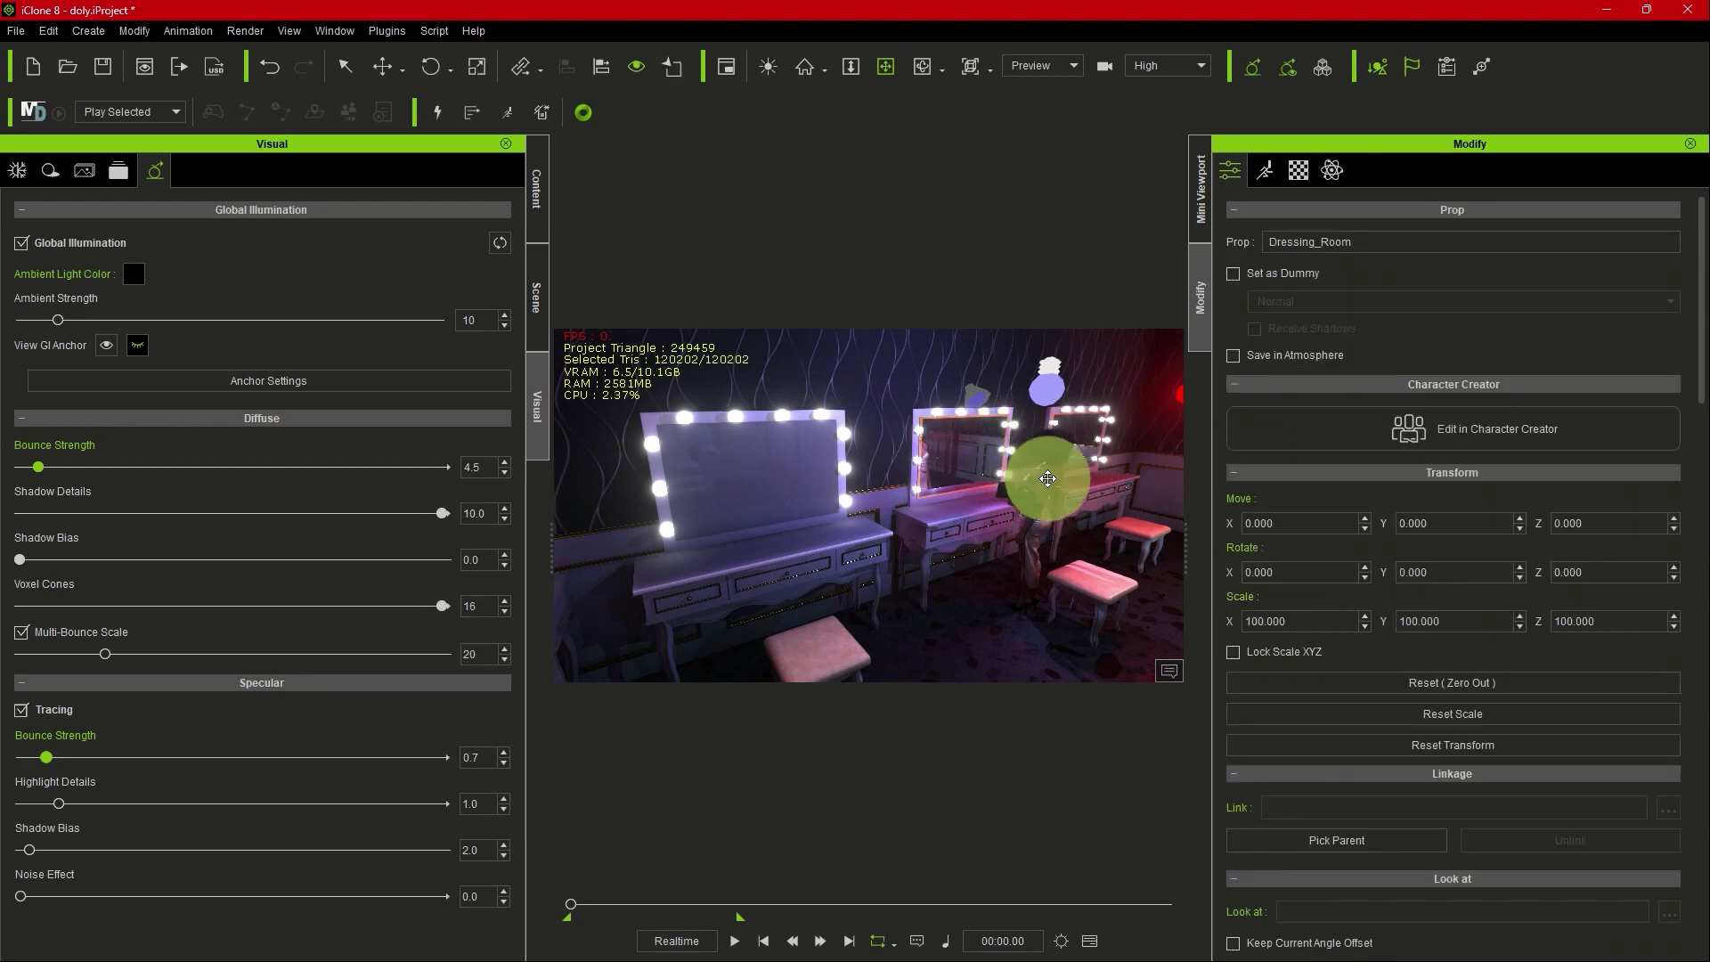
pyautogui.moveTo(1057, 519); pyautogui.dragTo(828, 504, button='right')
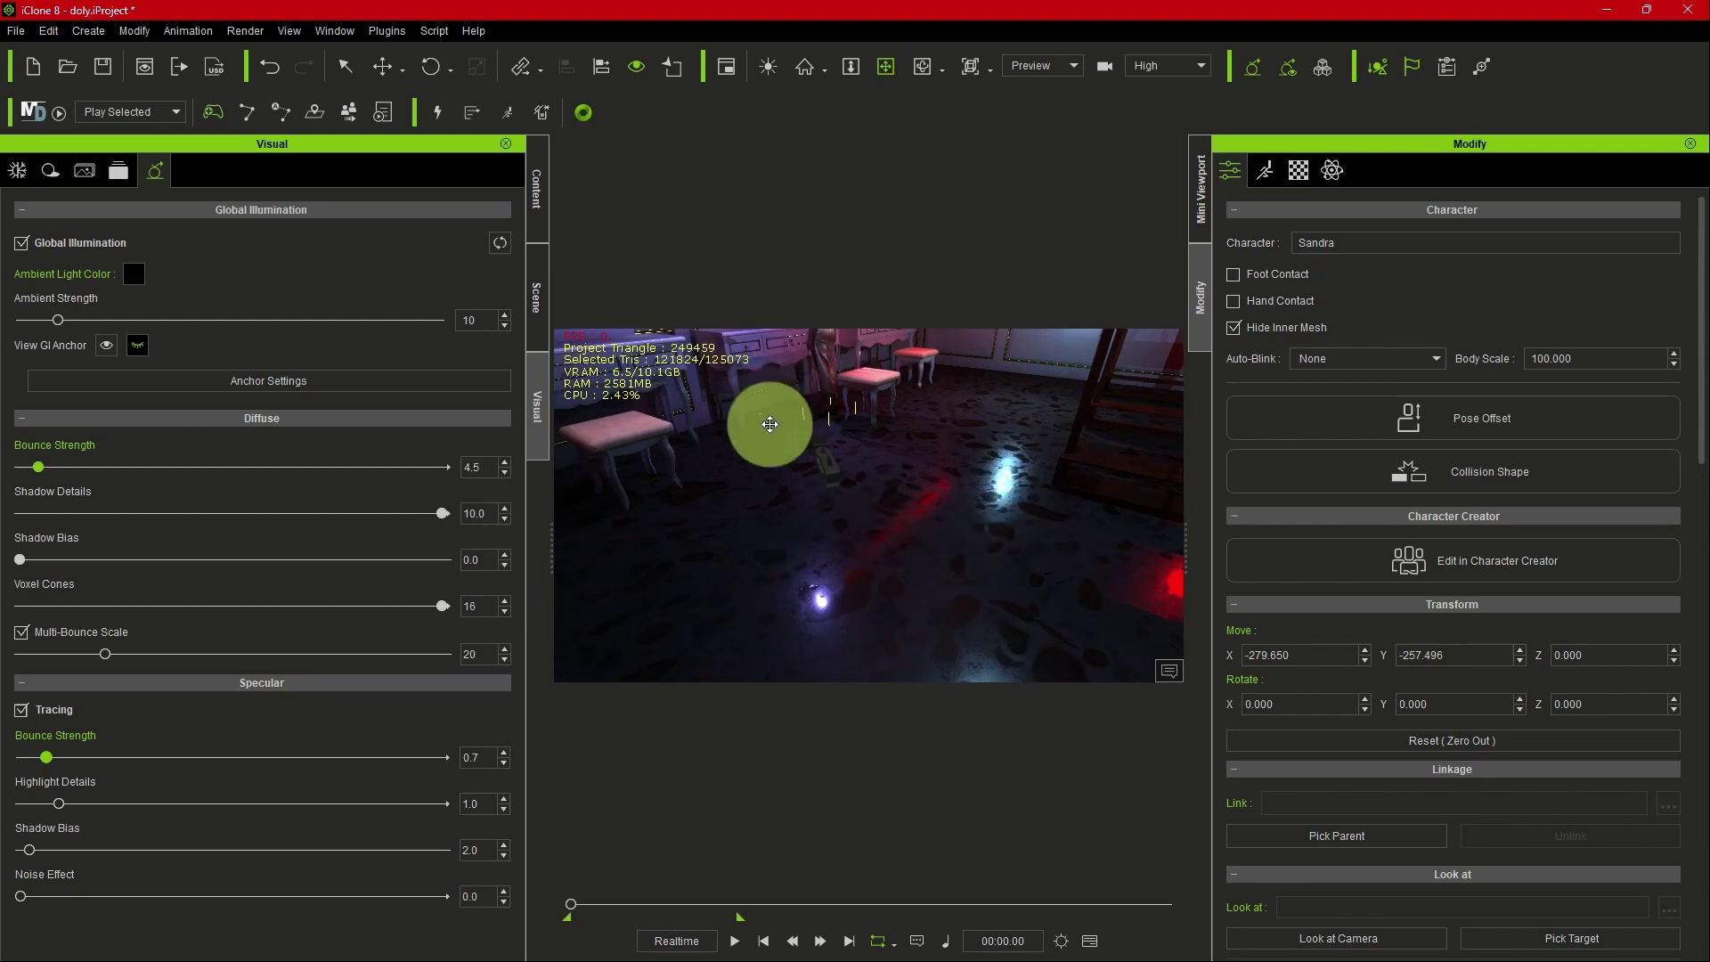
pyautogui.moveTo(985, 535); pyautogui.dragTo(1003, 303, button='right')
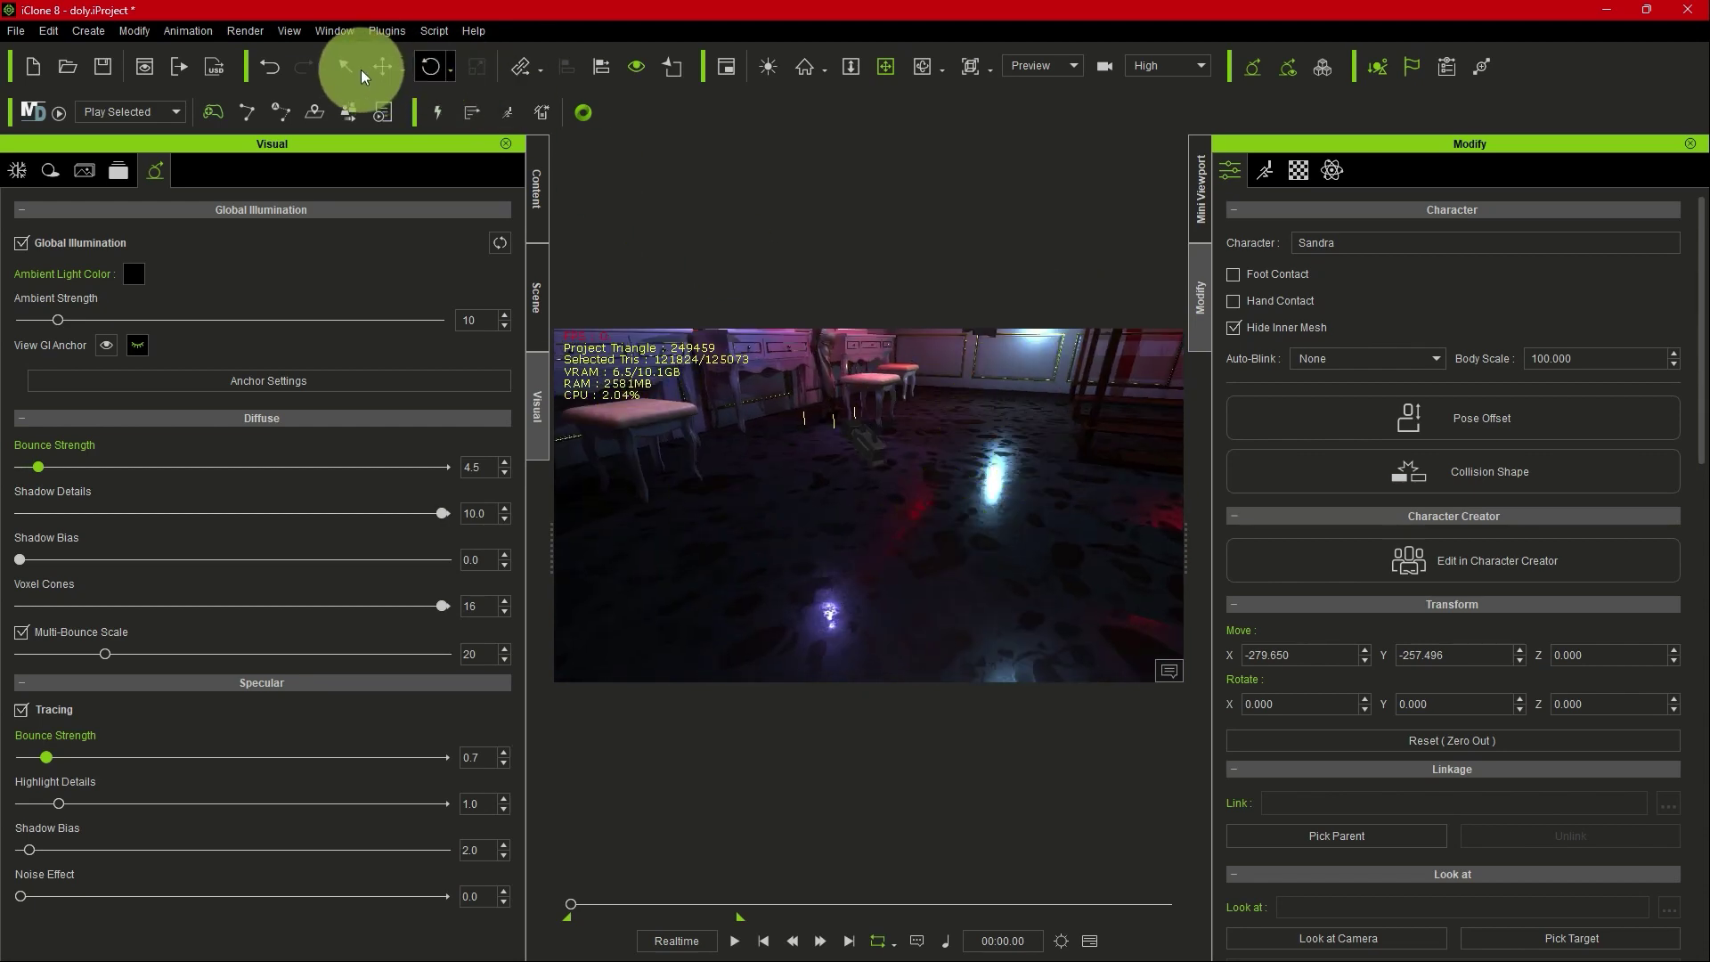
pyautogui.click(944, 541)
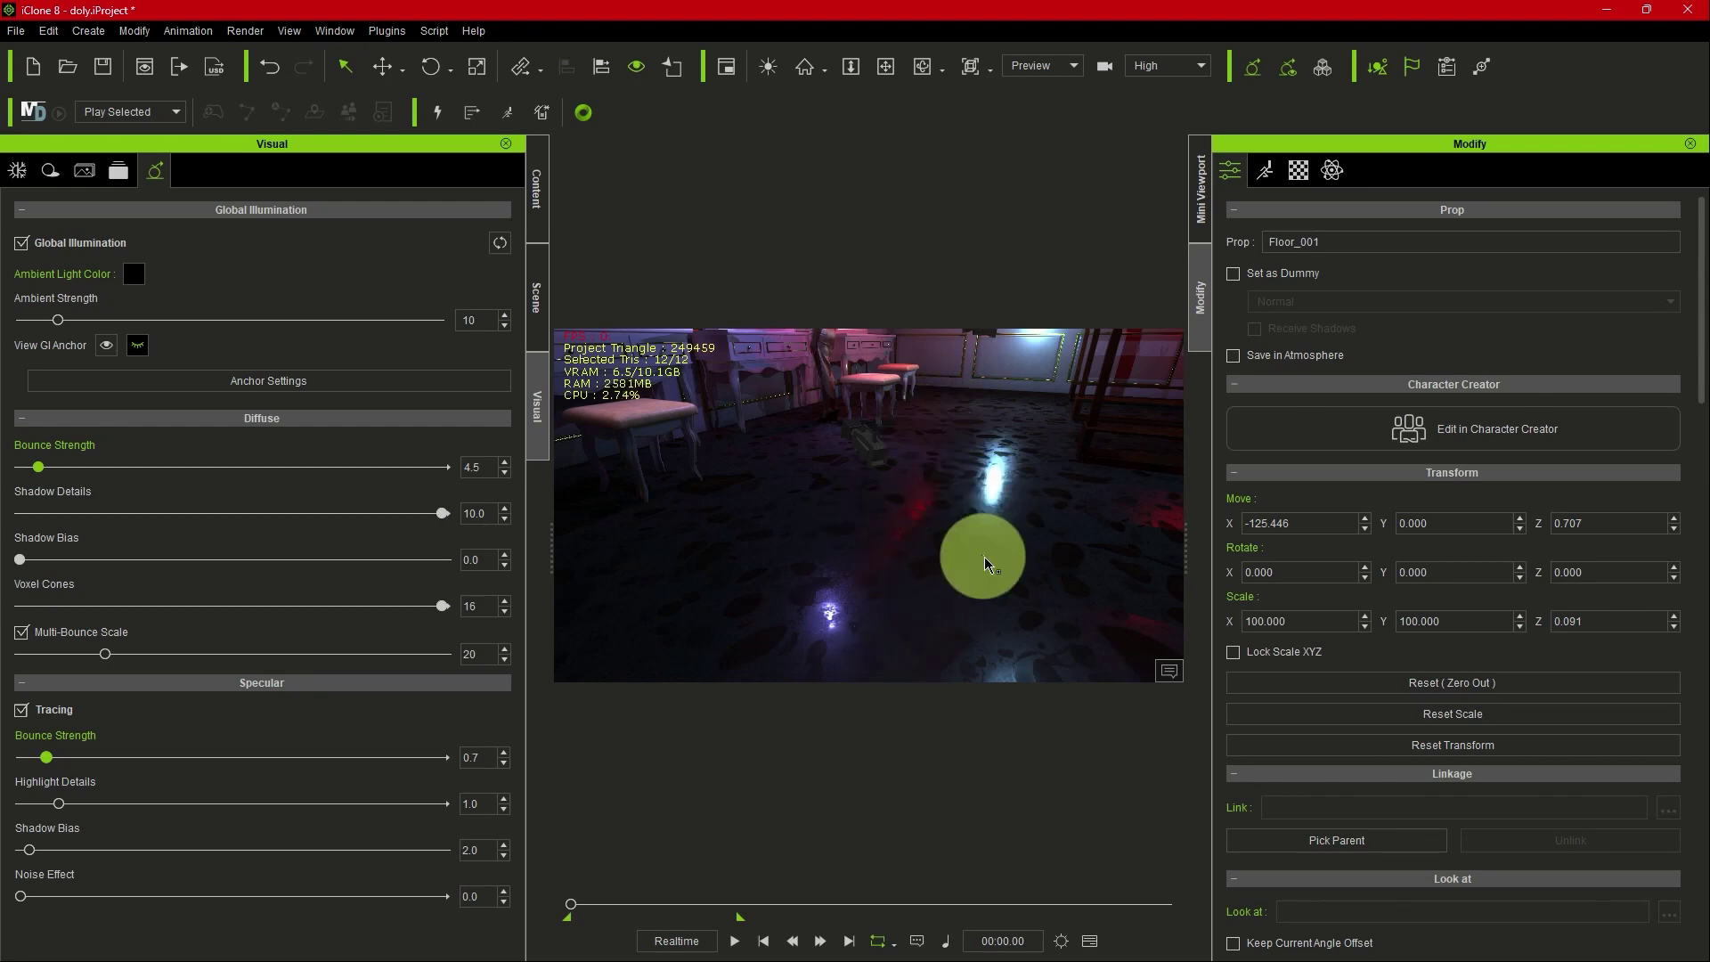
# Step: Change the Floor_001 material's shader type to Reflection Surface
pyautogui.click(1299, 170)
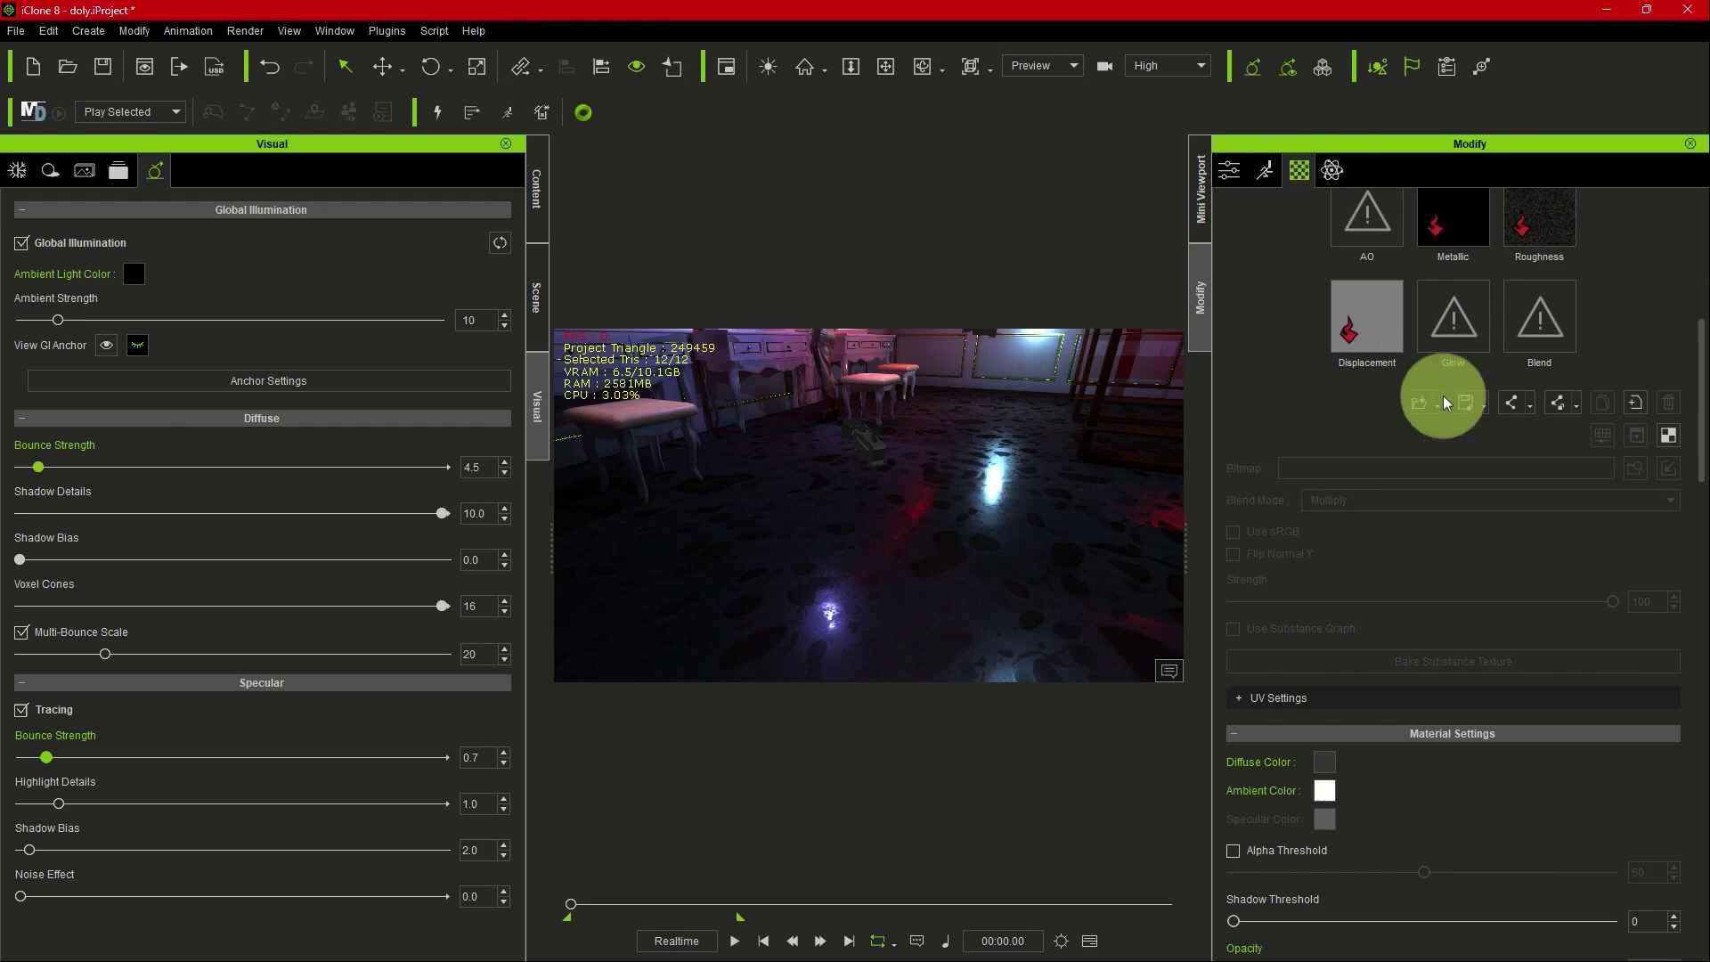
pyautogui.scroll(3, 1430, 392)
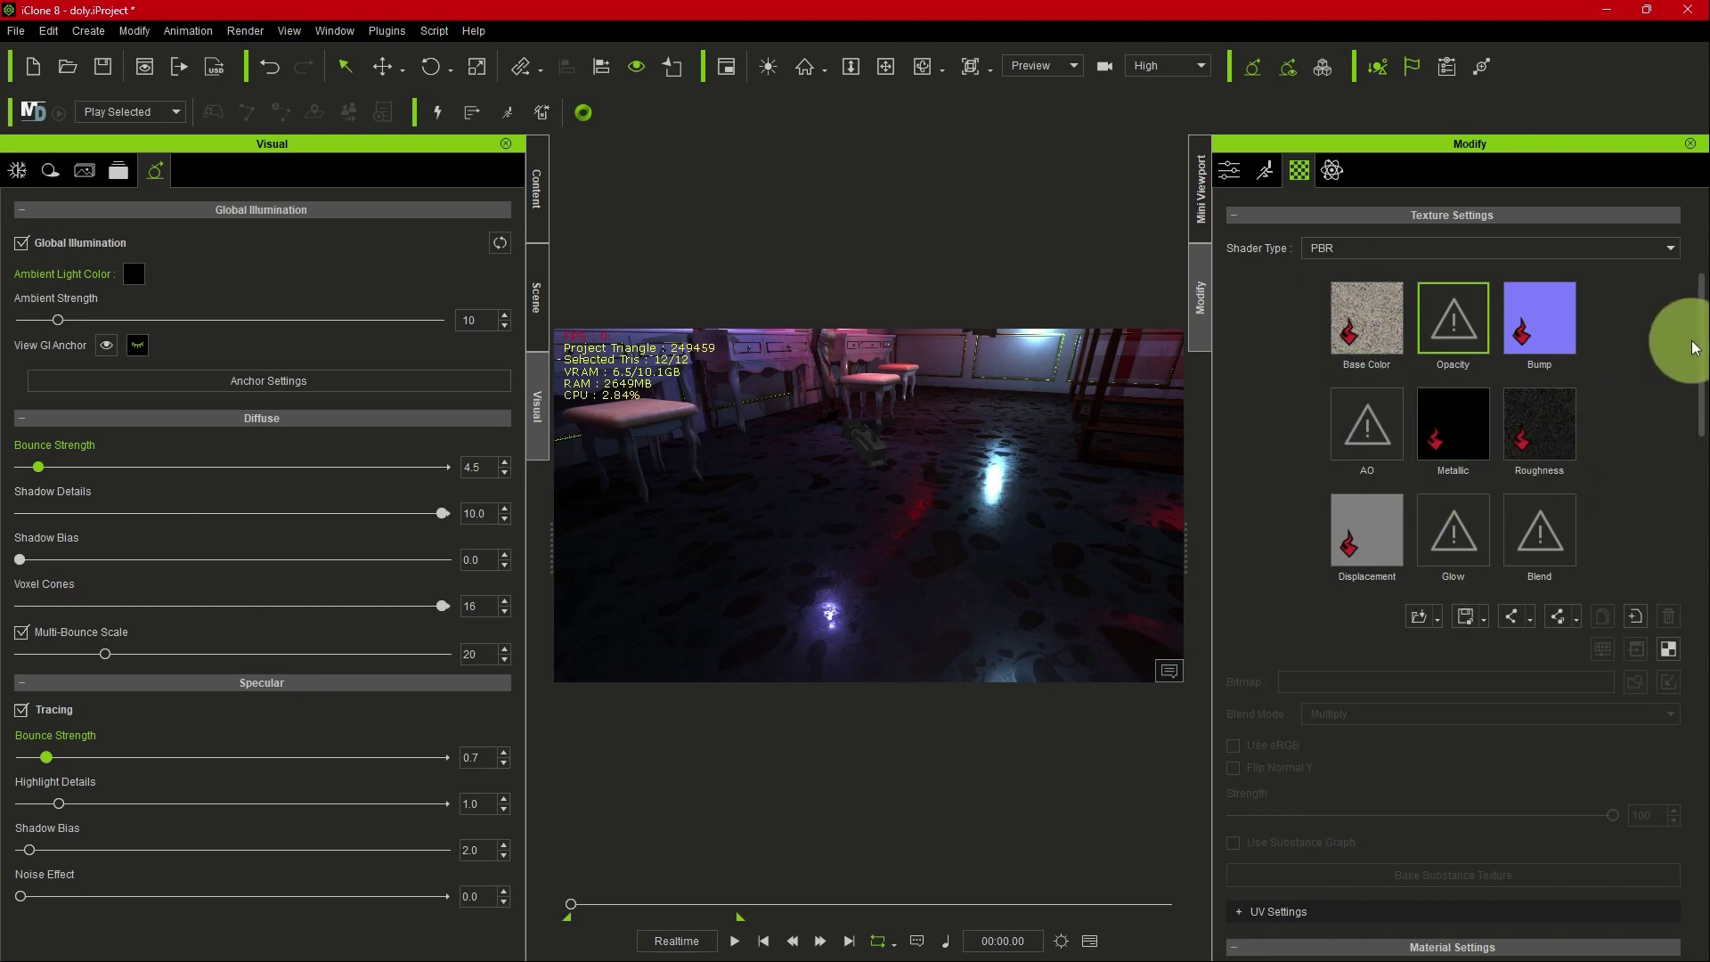
pyautogui.click(1334, 248)
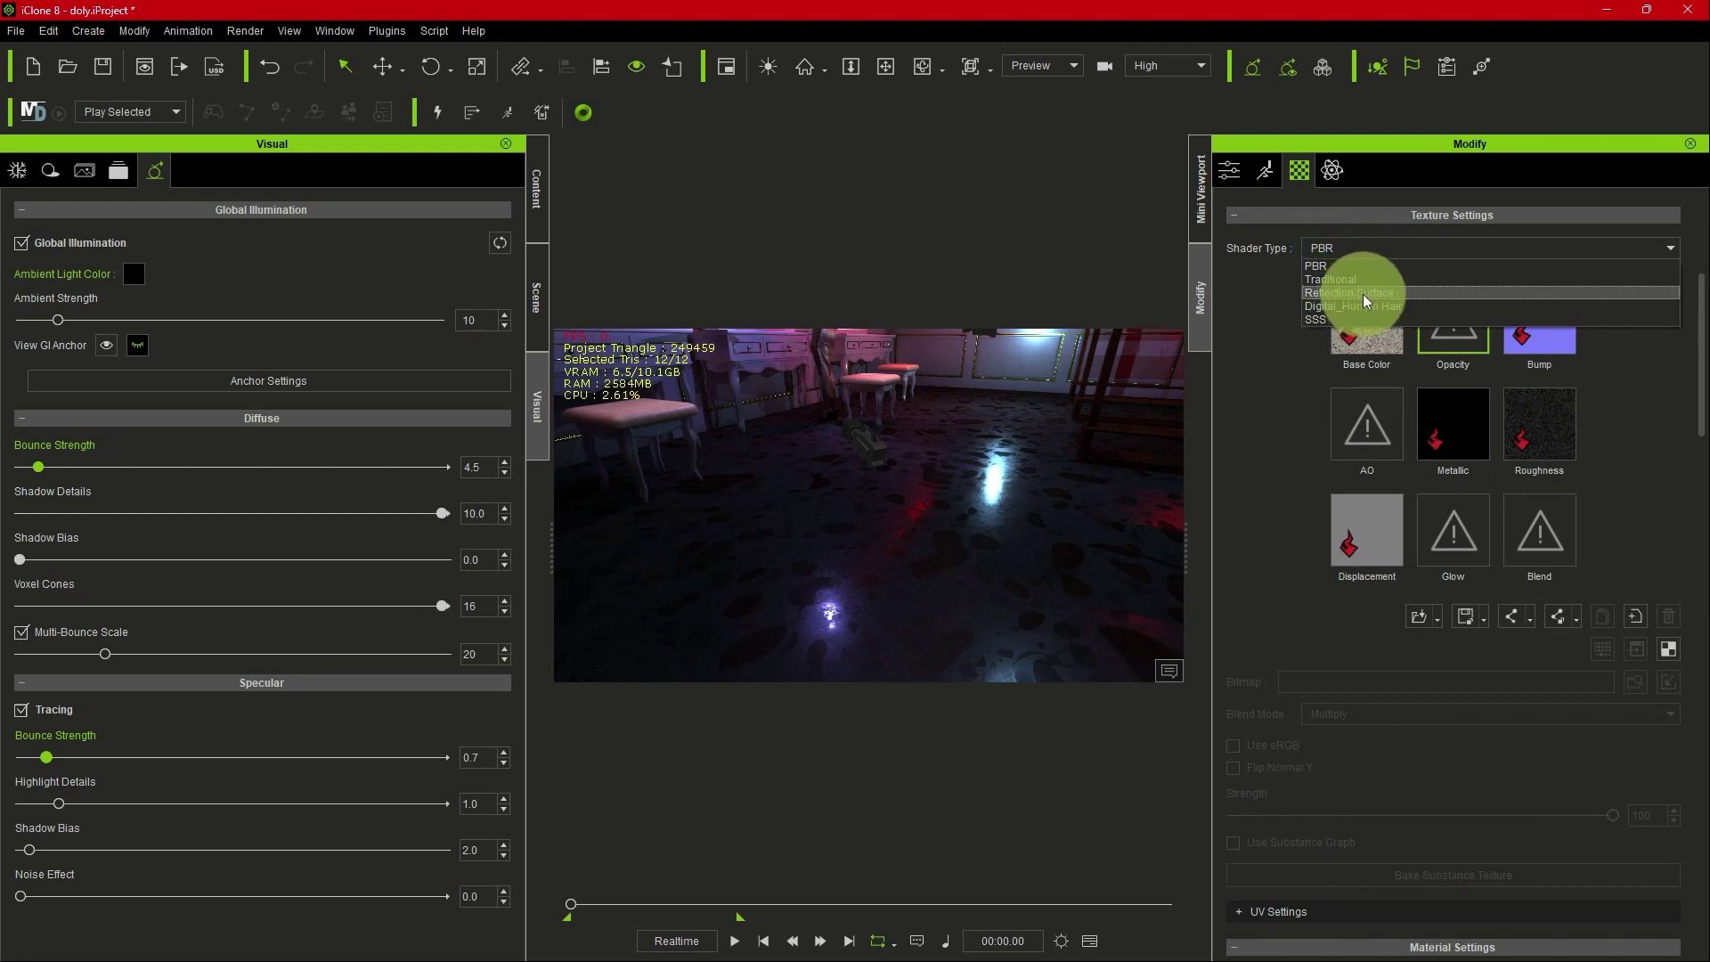
pyautogui.click(1362, 294)
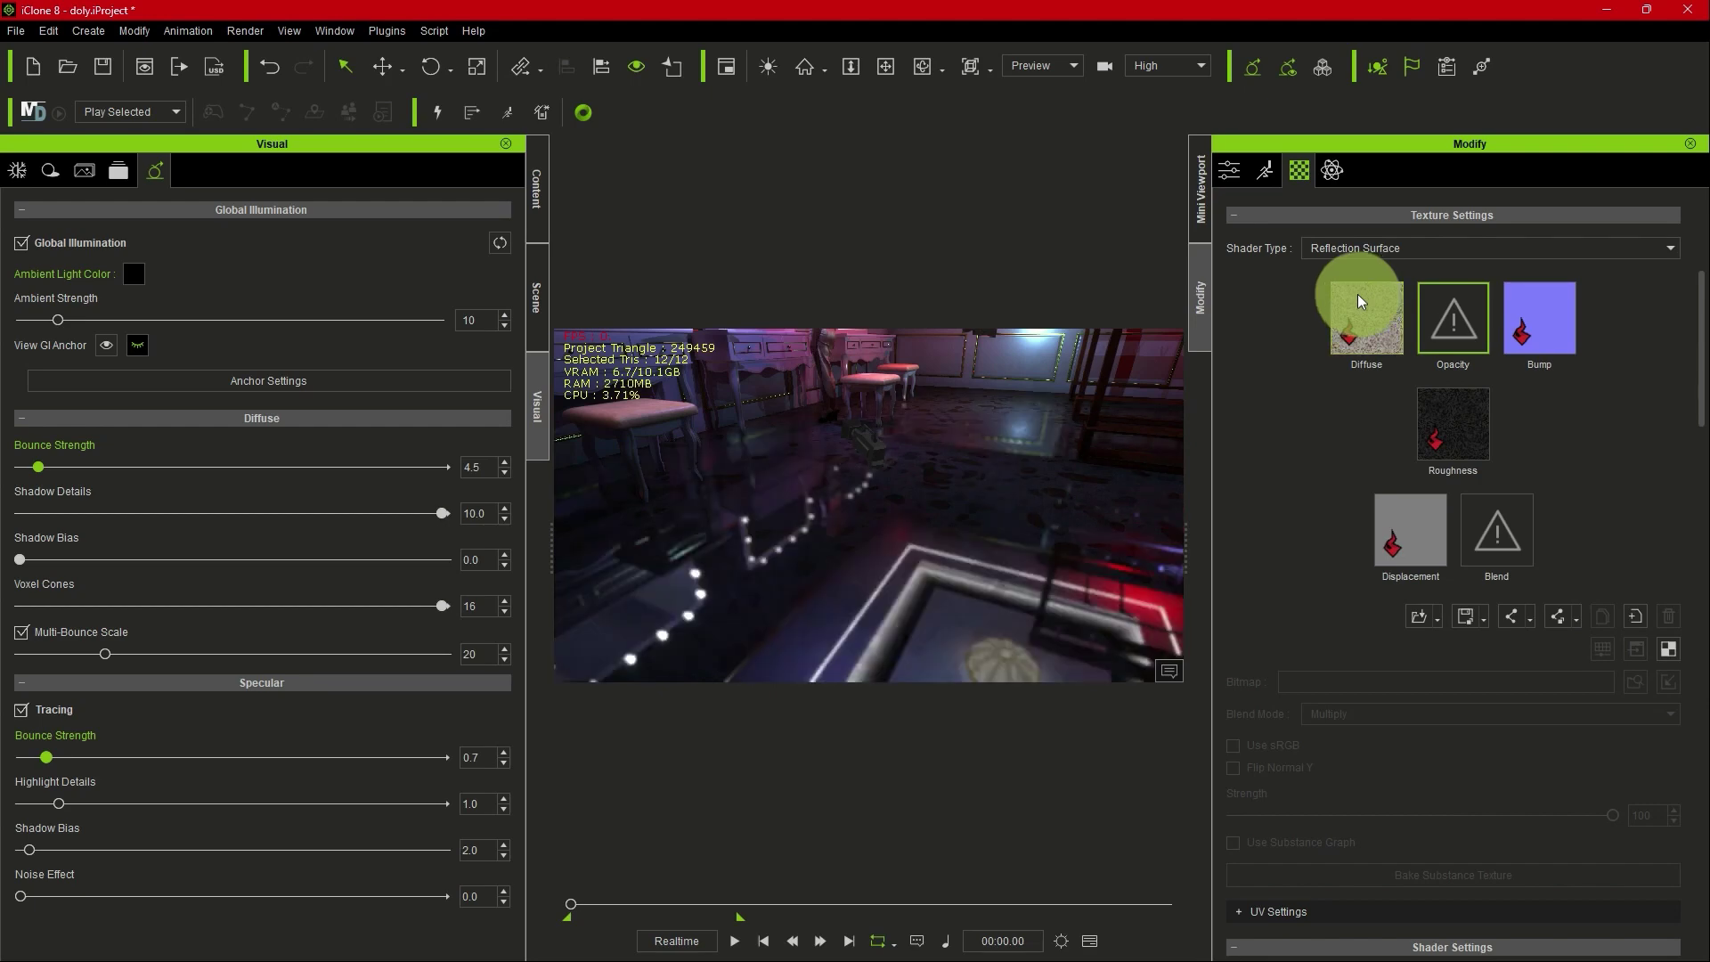
# Step: Reselect the floor and reveal its Reflection Surface settings: Z axis, strength 47, blur 1
pyautogui.click(885, 67)
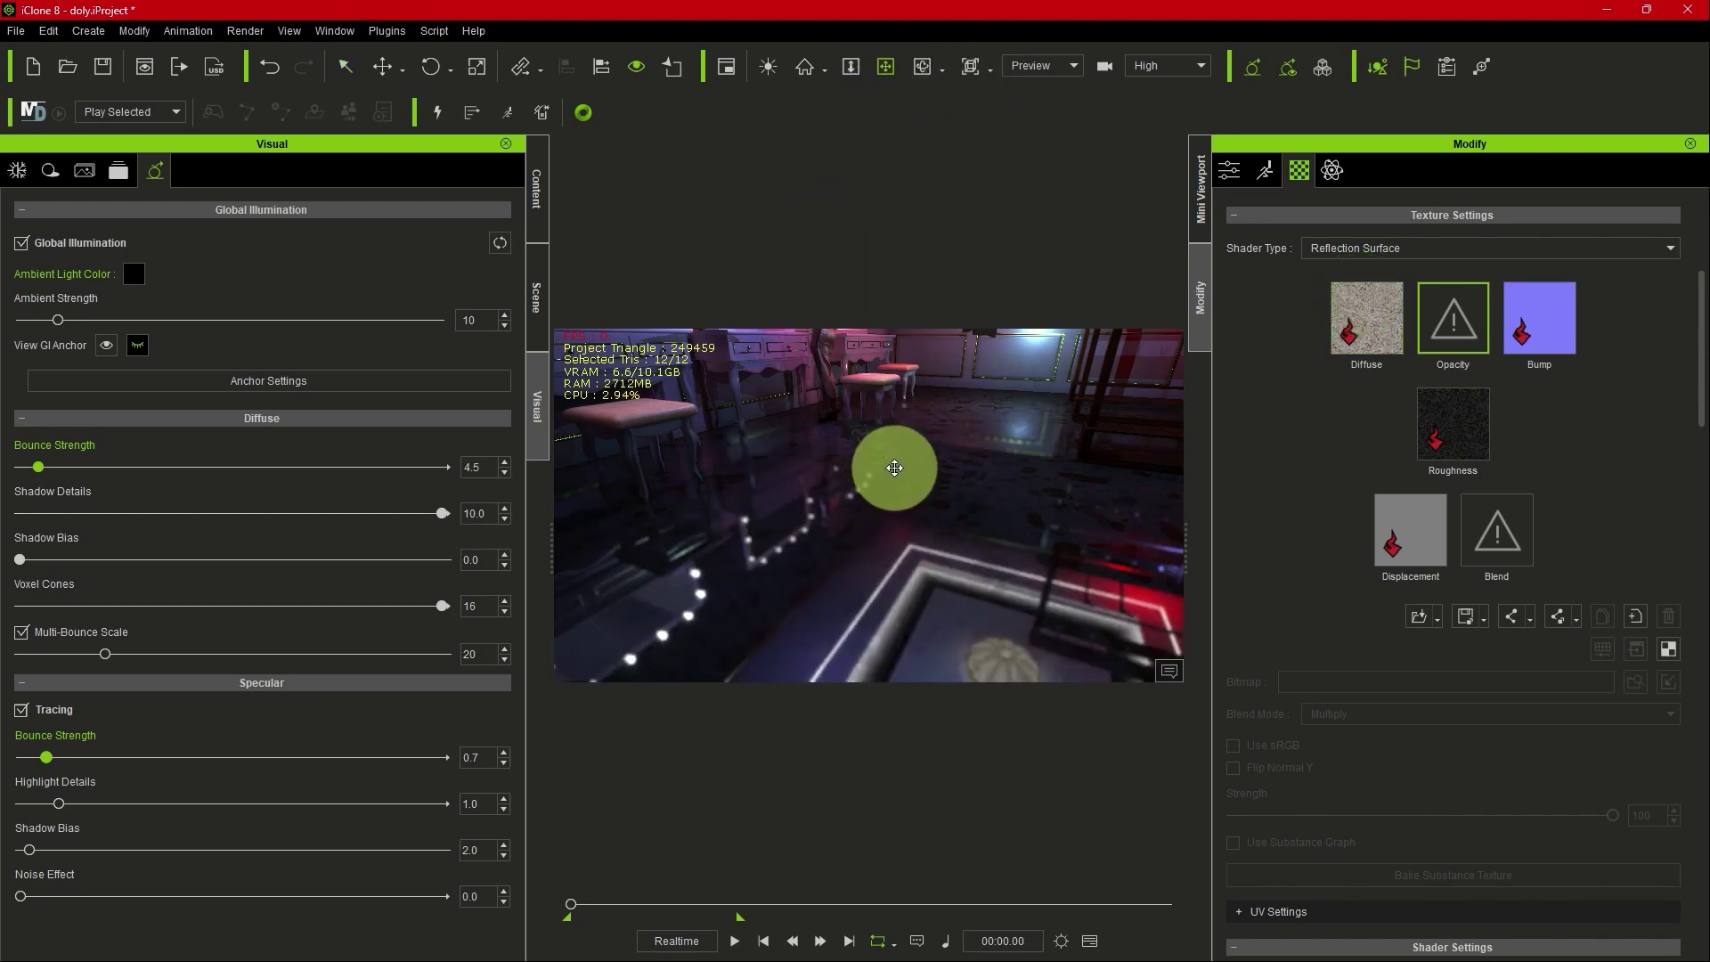
pyautogui.moveTo(889, 450); pyautogui.dragTo(1194, 329)
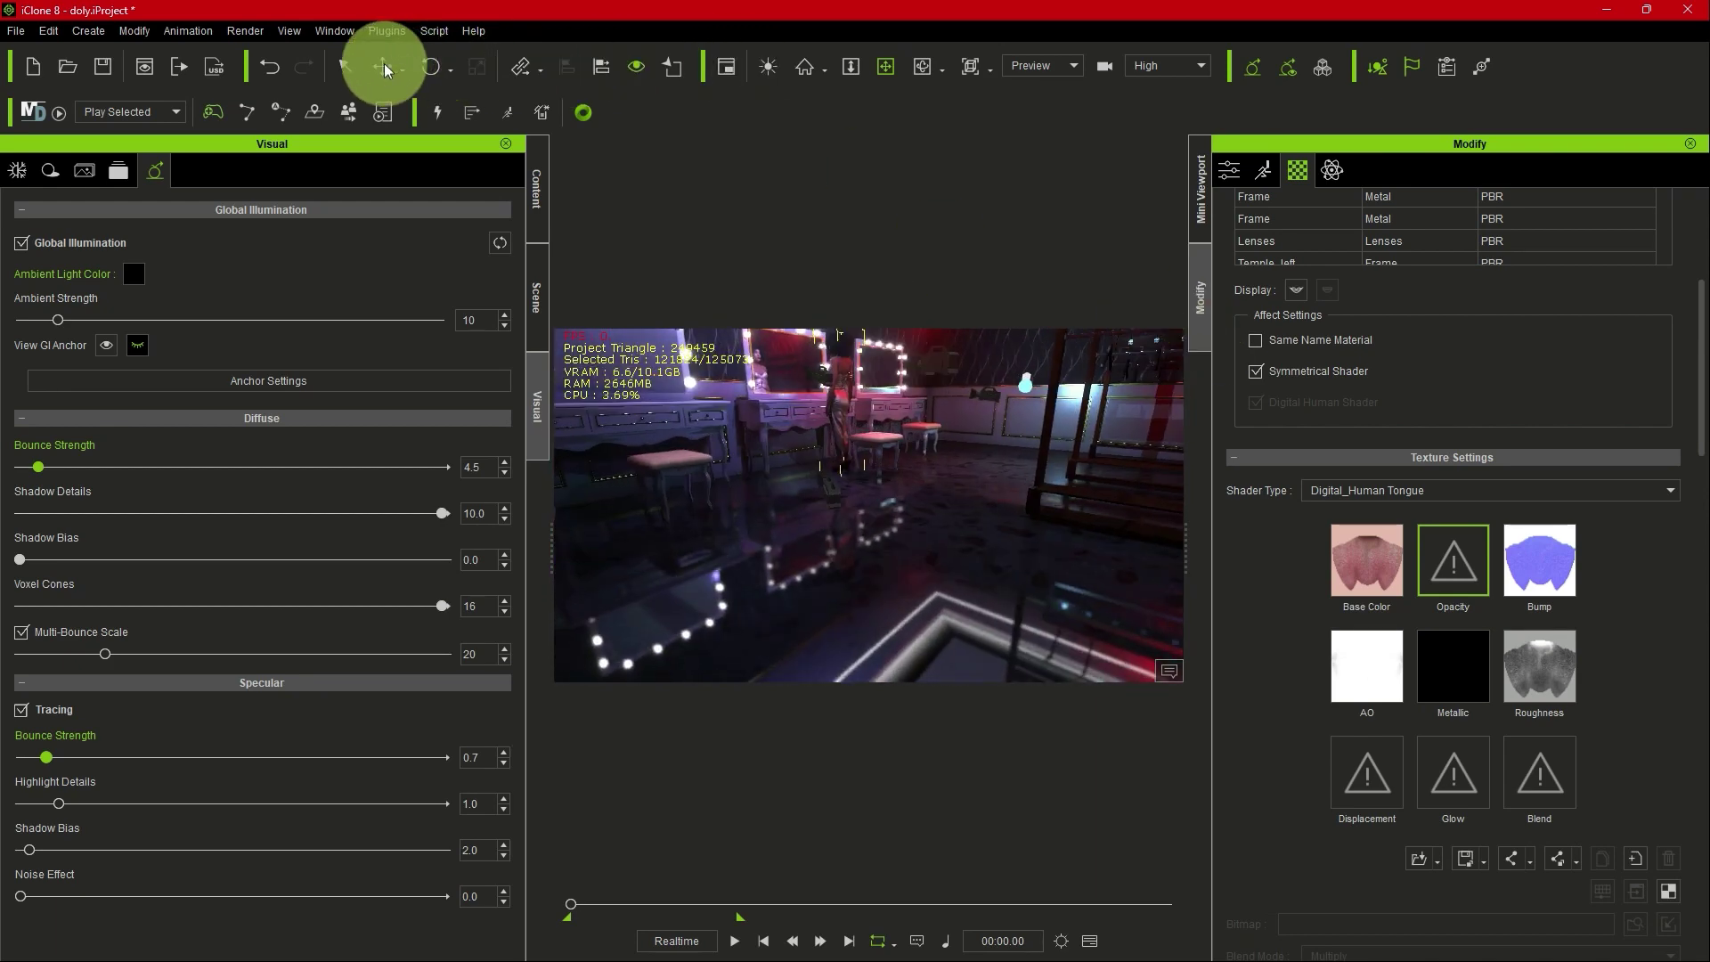
pyautogui.click(345, 67)
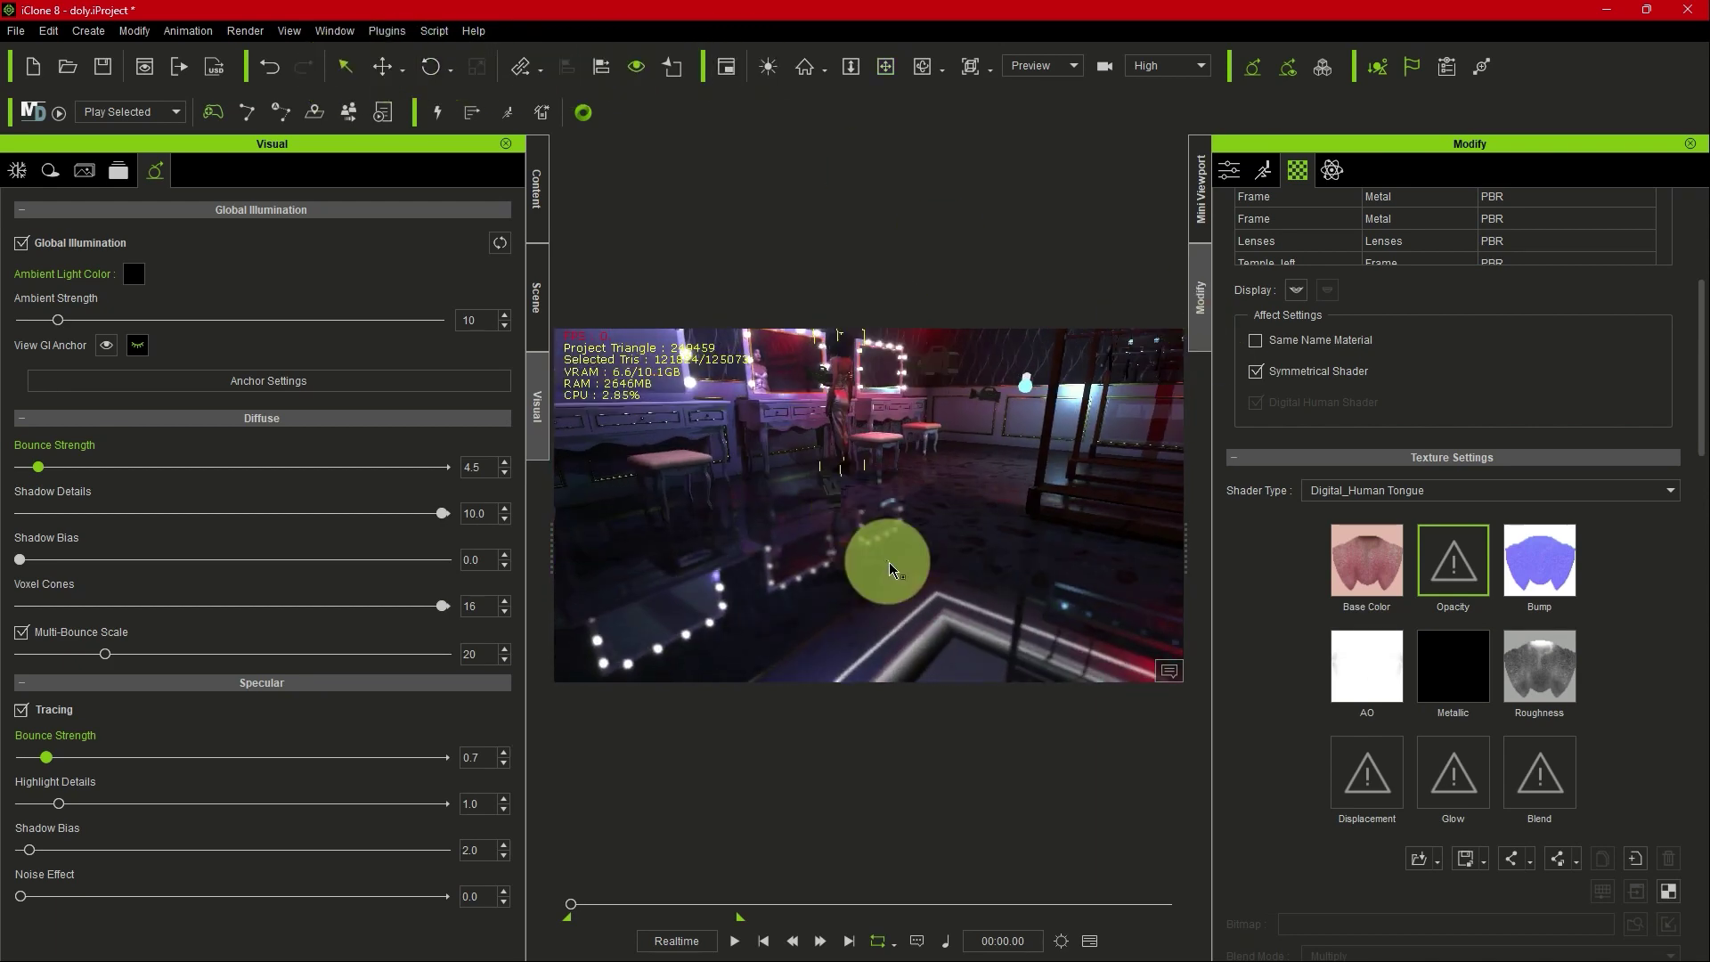
pyautogui.click(889, 563)
pyautogui.click(1222, 290)
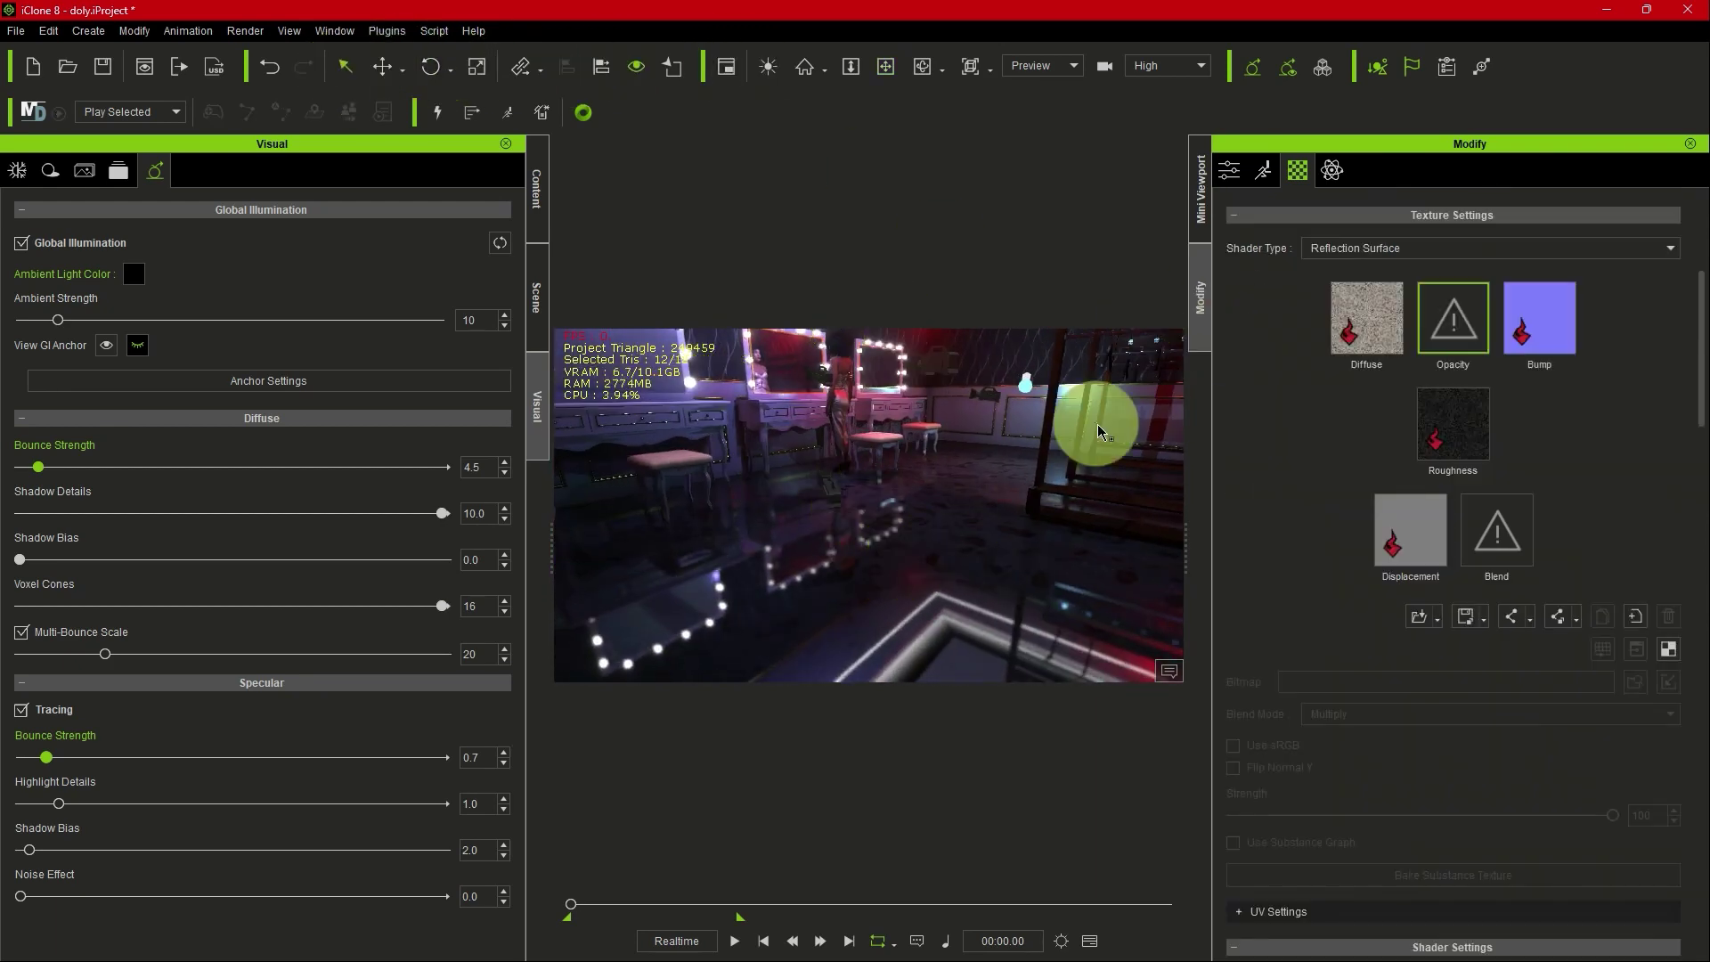
pyautogui.scroll(3, 1297, 458)
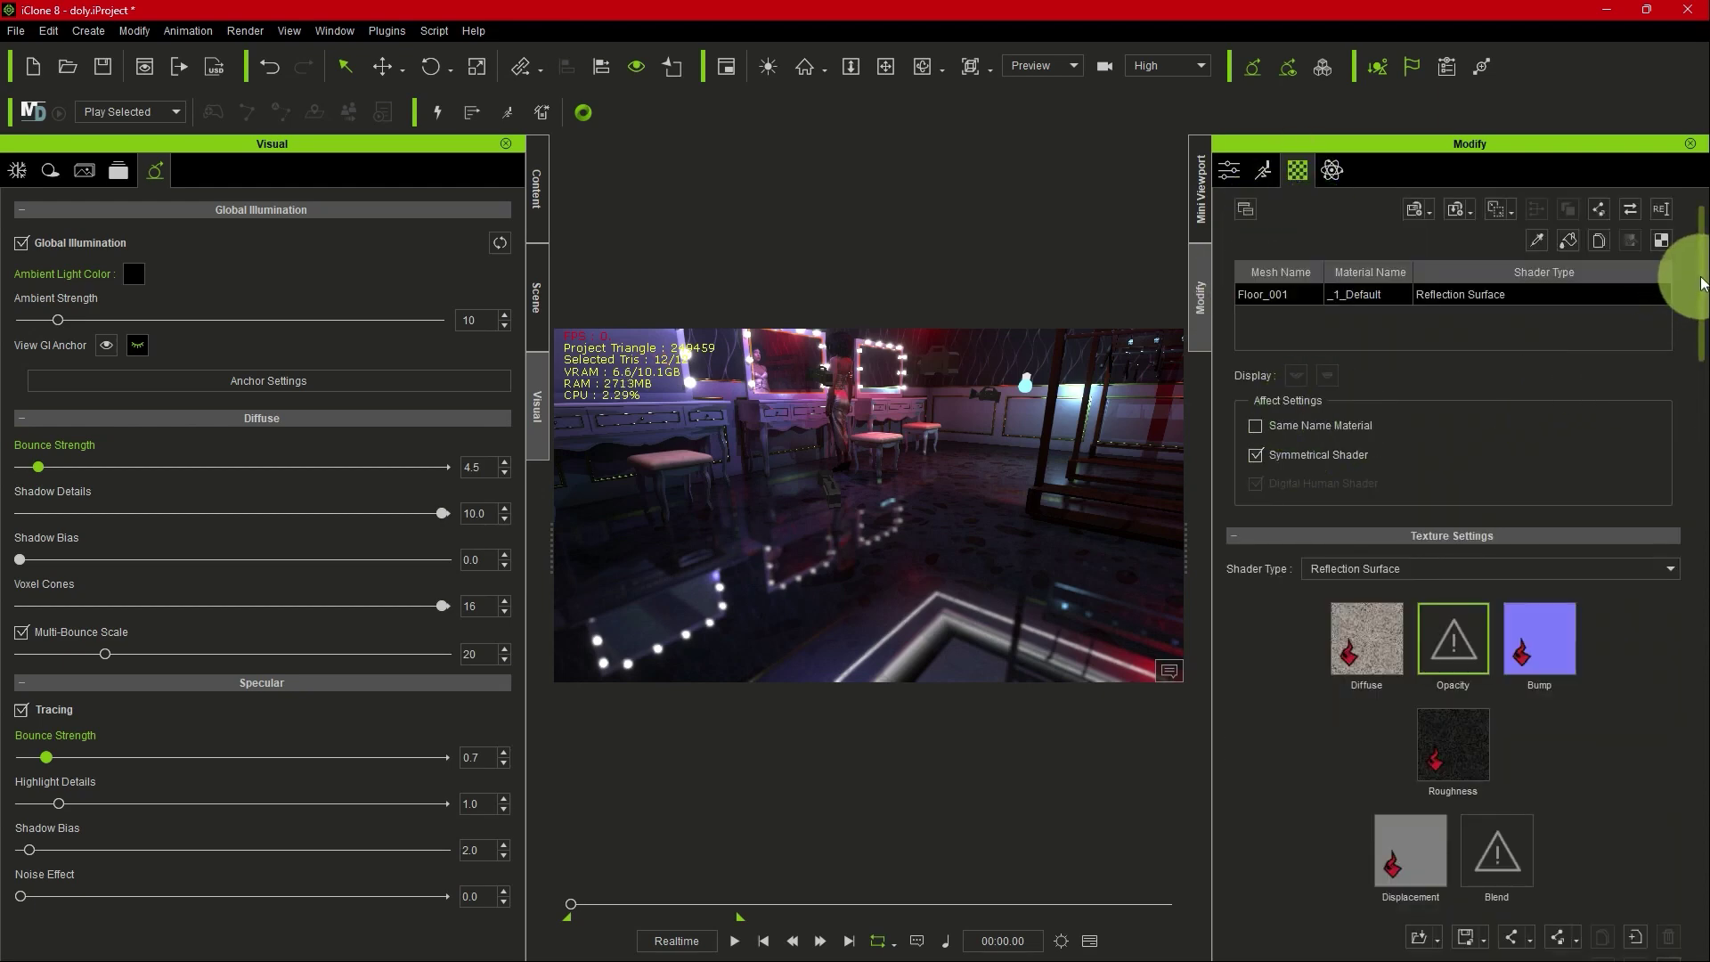
pyautogui.moveTo(1701, 283); pyautogui.dragTo(1670, 394)
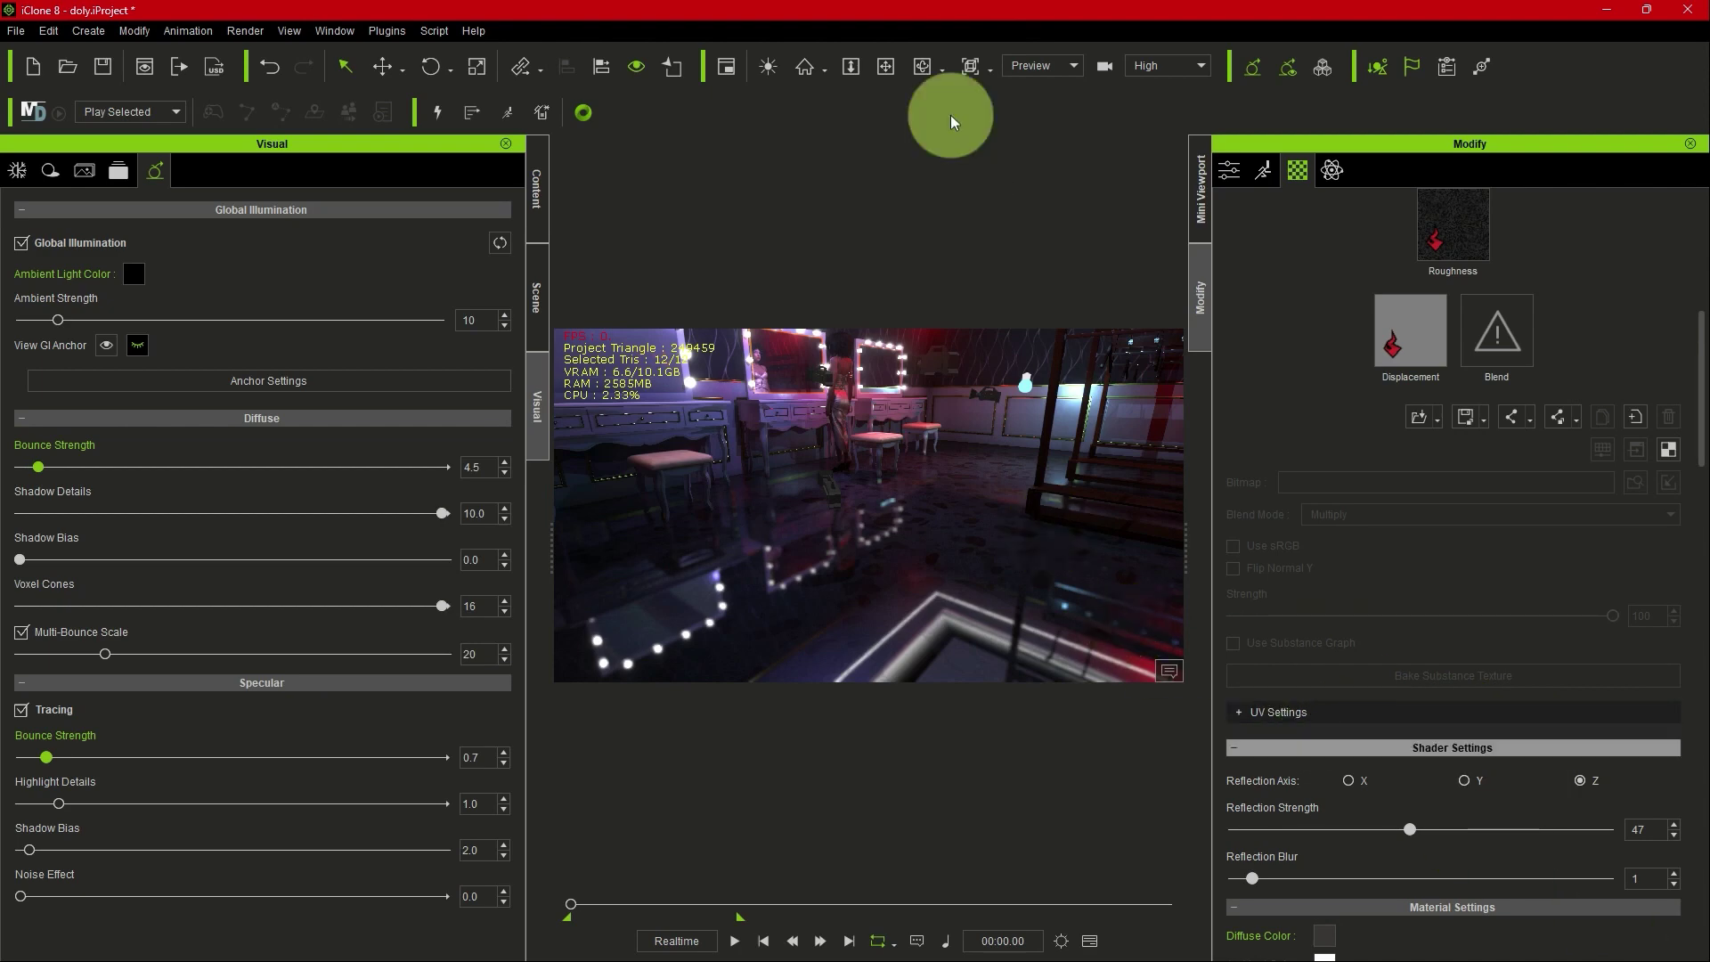
pyautogui.click(886, 67)
pyautogui.moveTo(846, 399); pyautogui.dragTo(855, 418)
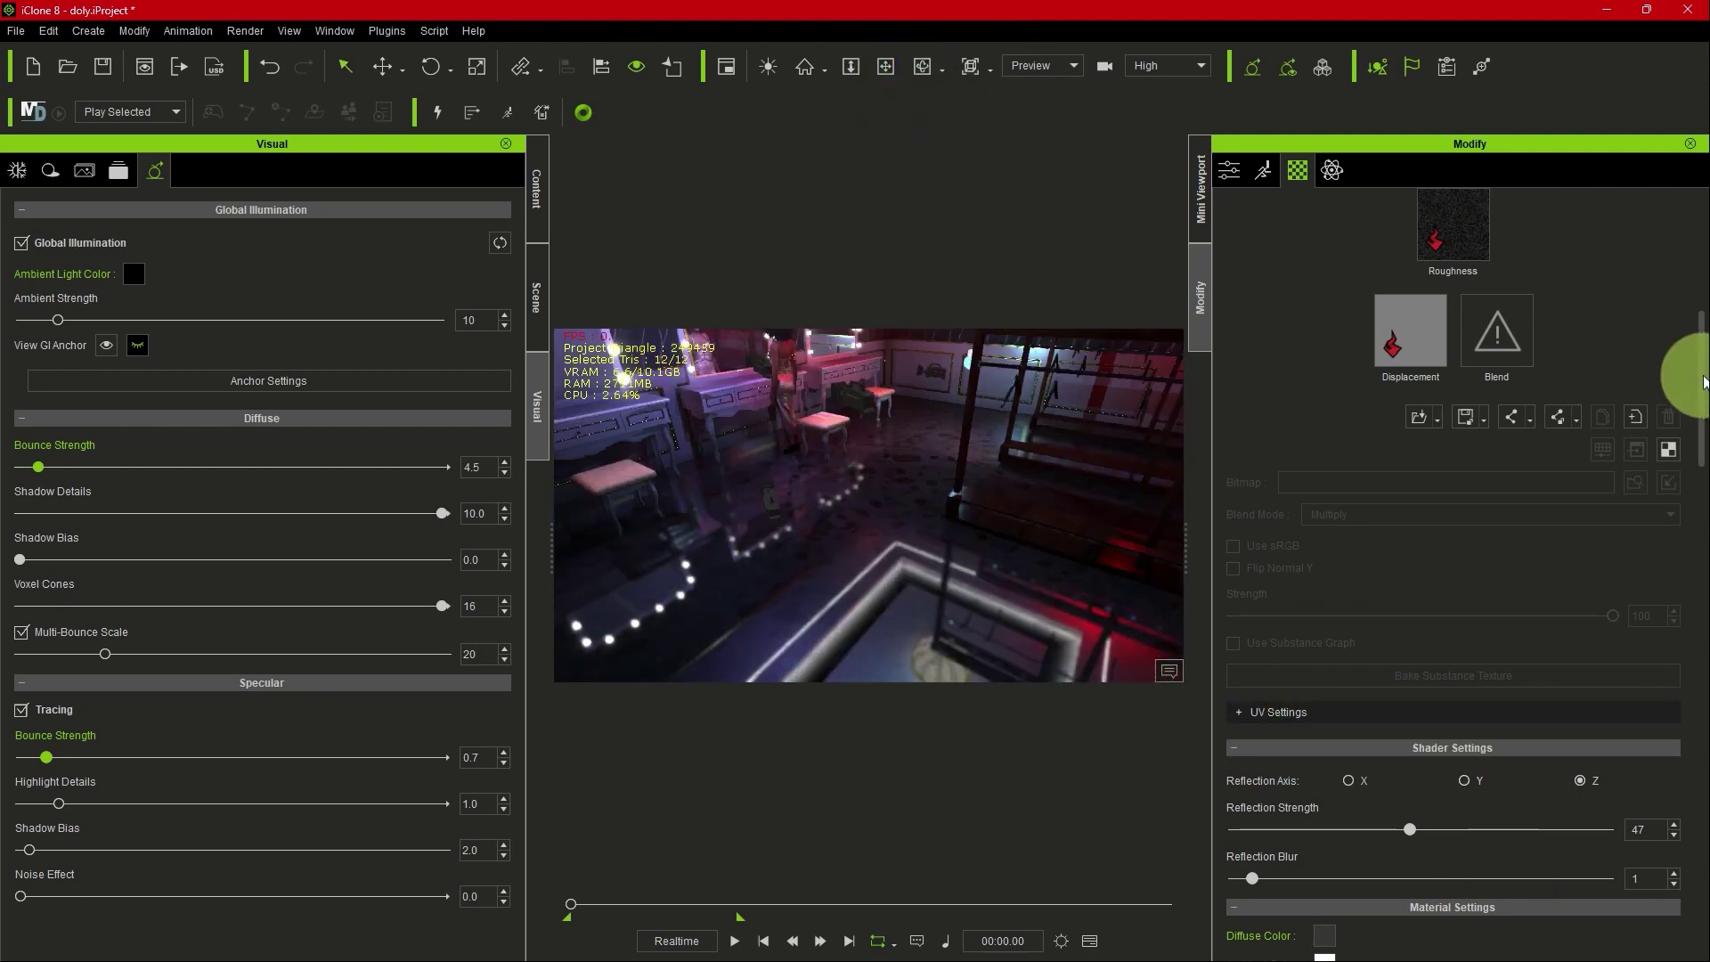
pyautogui.moveTo(1700, 420)
pyautogui.mouseDown()
pyautogui.moveTo(1703, 552)
pyautogui.moveTo(1705, 302)
pyautogui.moveTo(1692, 441)
pyautogui.mouseUp()
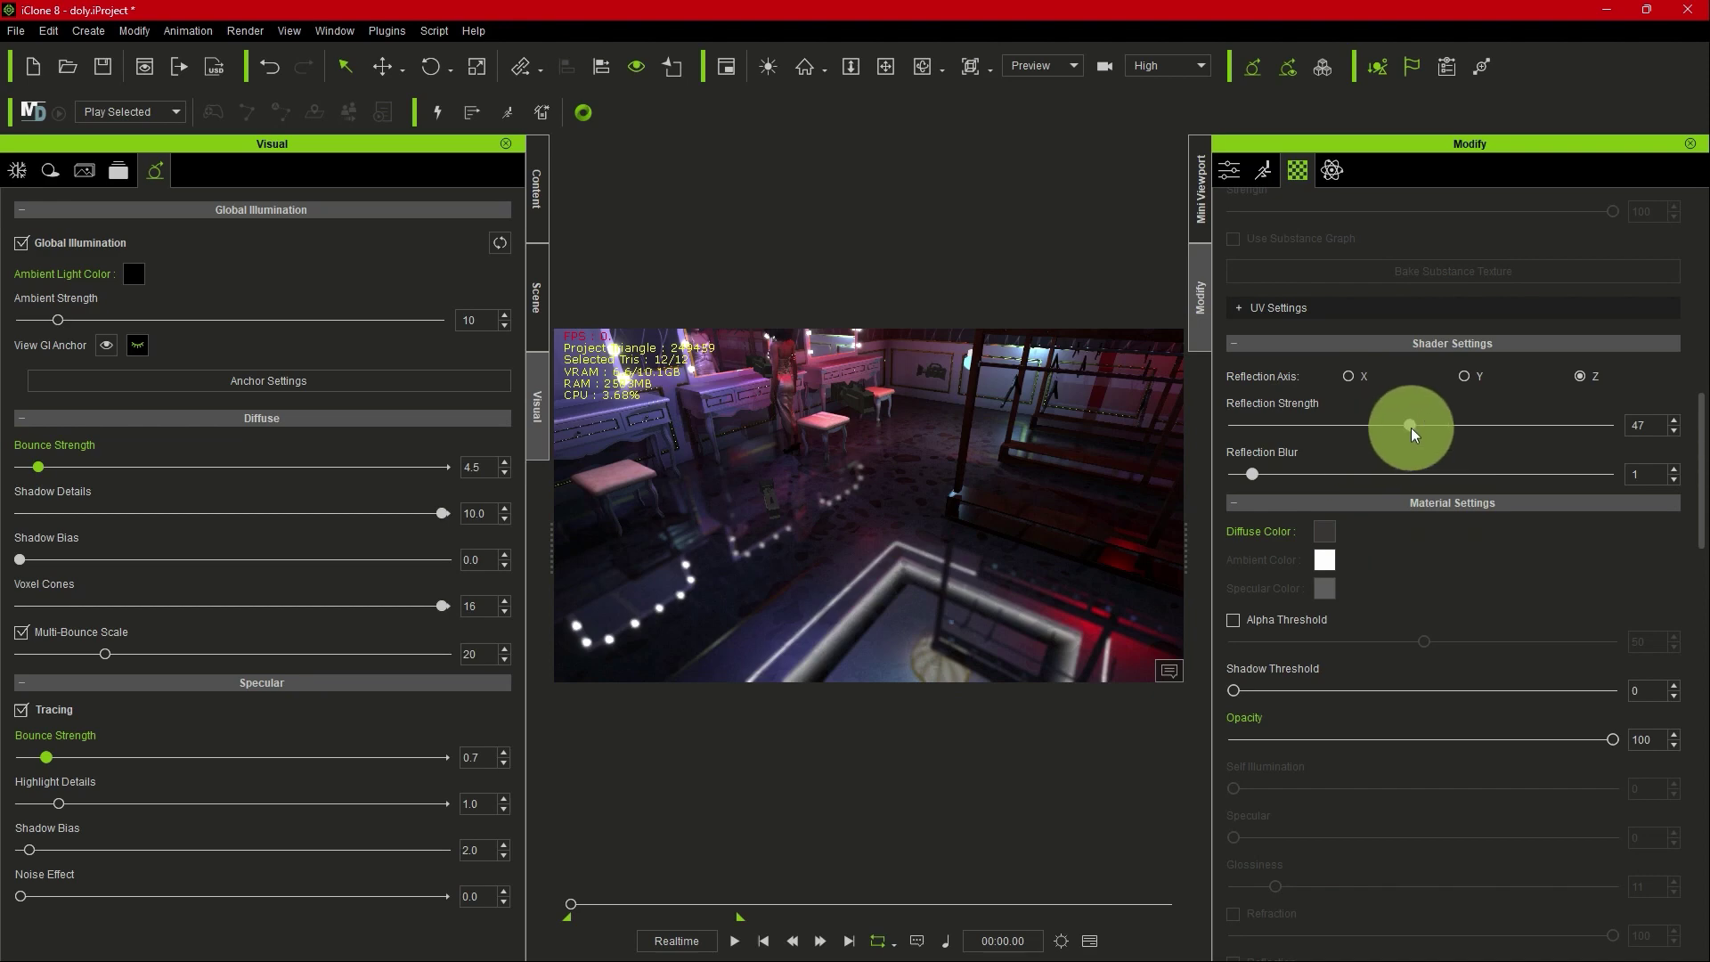
pyautogui.moveTo(1410, 428); pyautogui.dragTo(1548, 427)
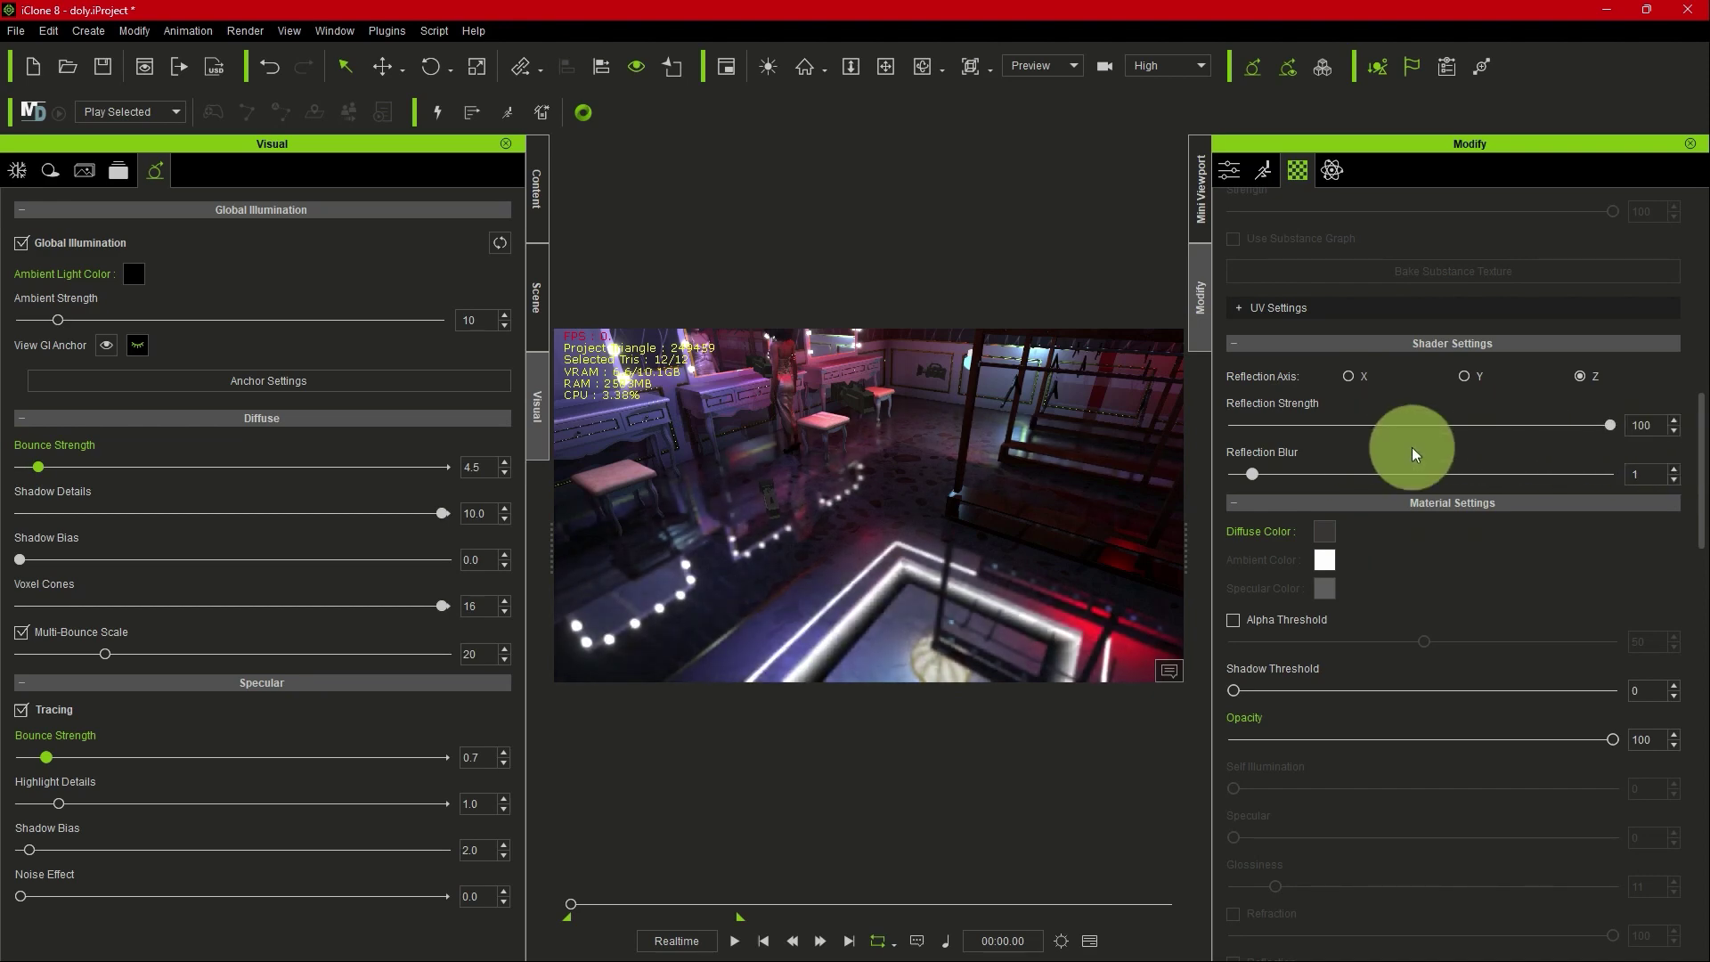
pyautogui.moveTo(1380, 425); pyautogui.dragTo(1405, 474)
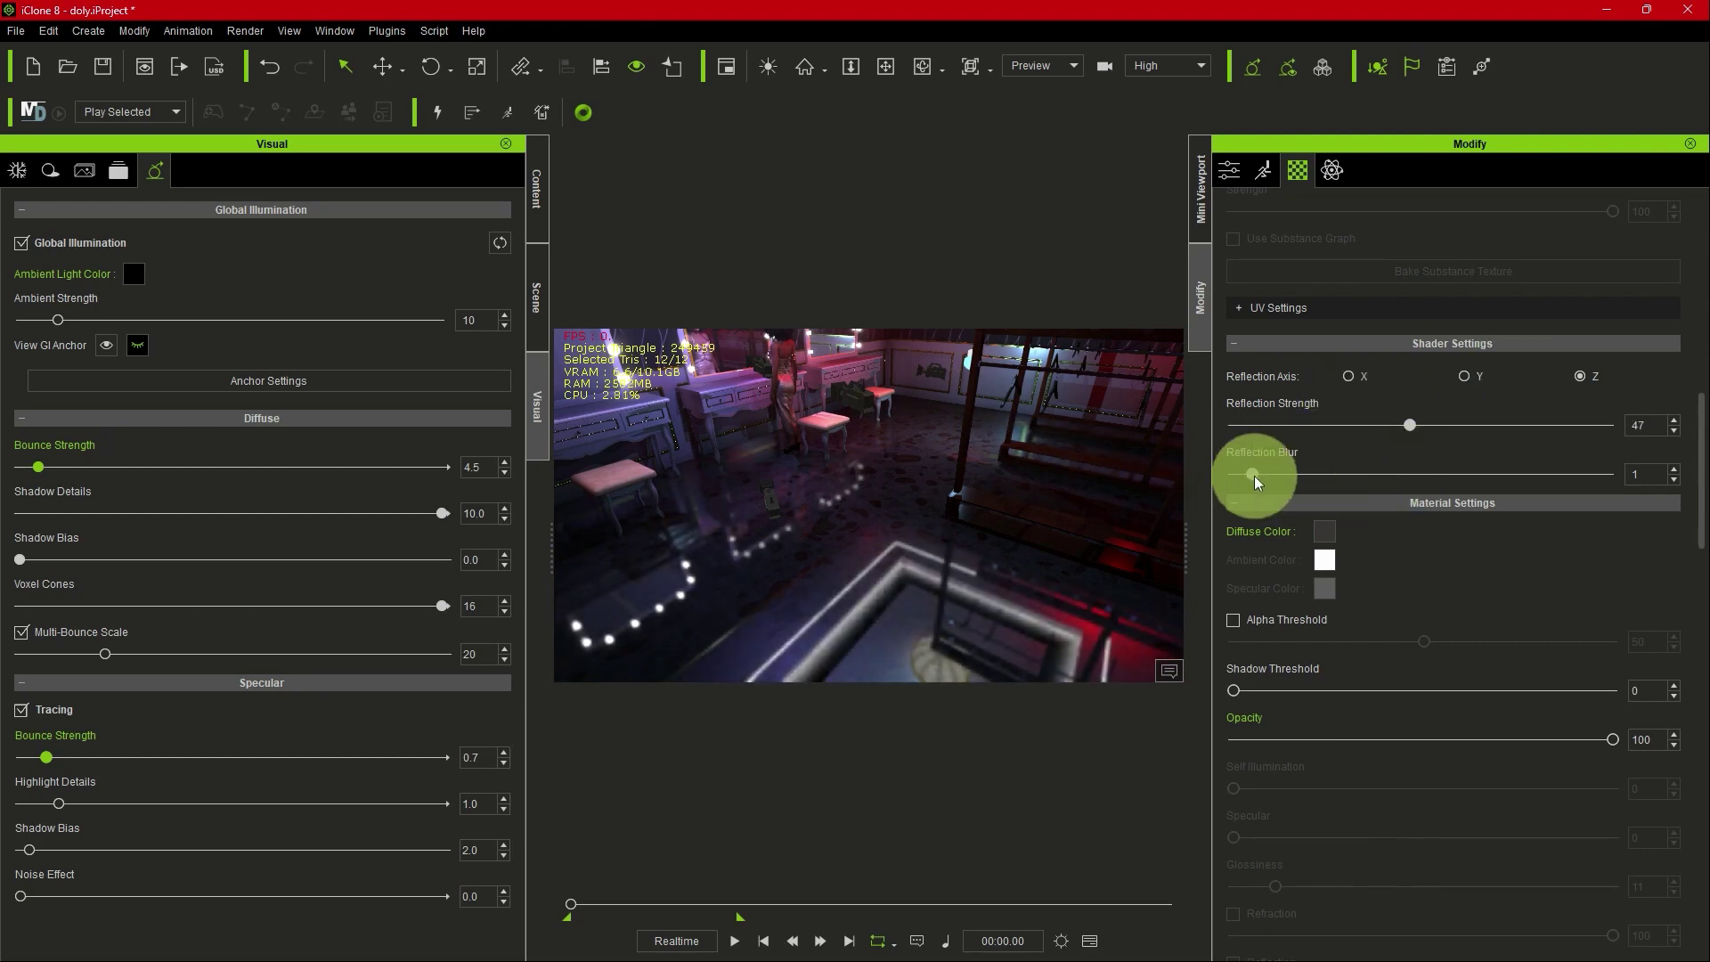
pyautogui.moveTo(1254, 475); pyautogui.dragTo(1210, 490)
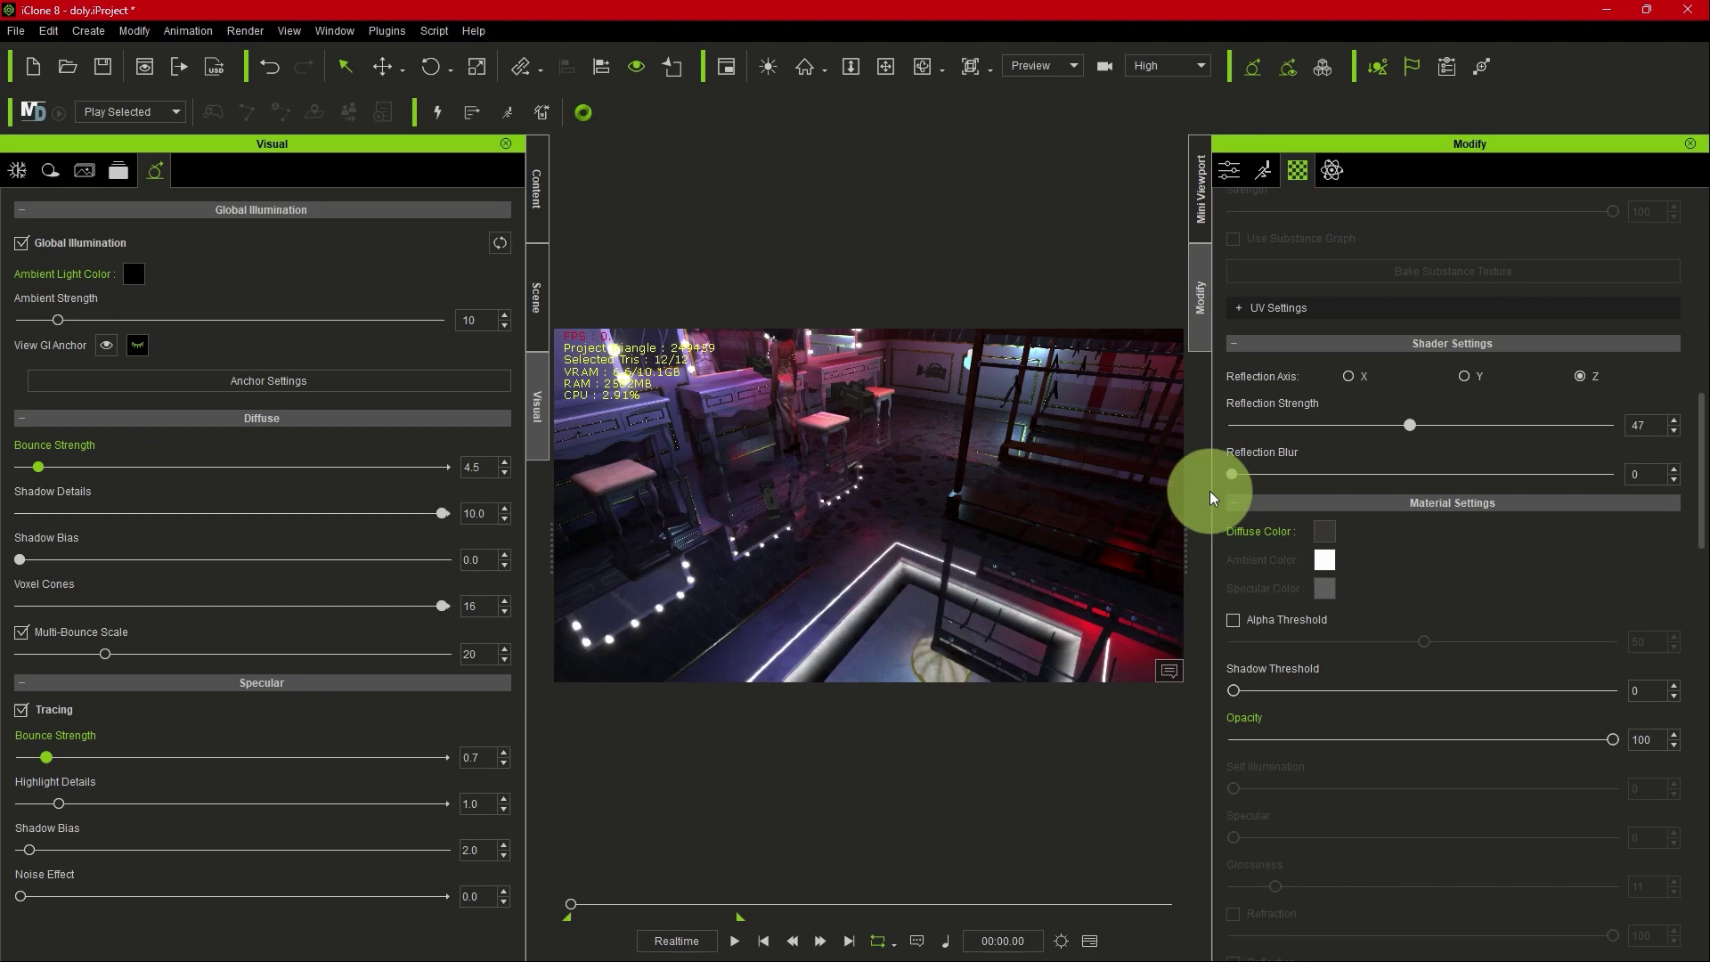
pyautogui.moveTo(1237, 493); pyautogui.dragTo(1251, 492)
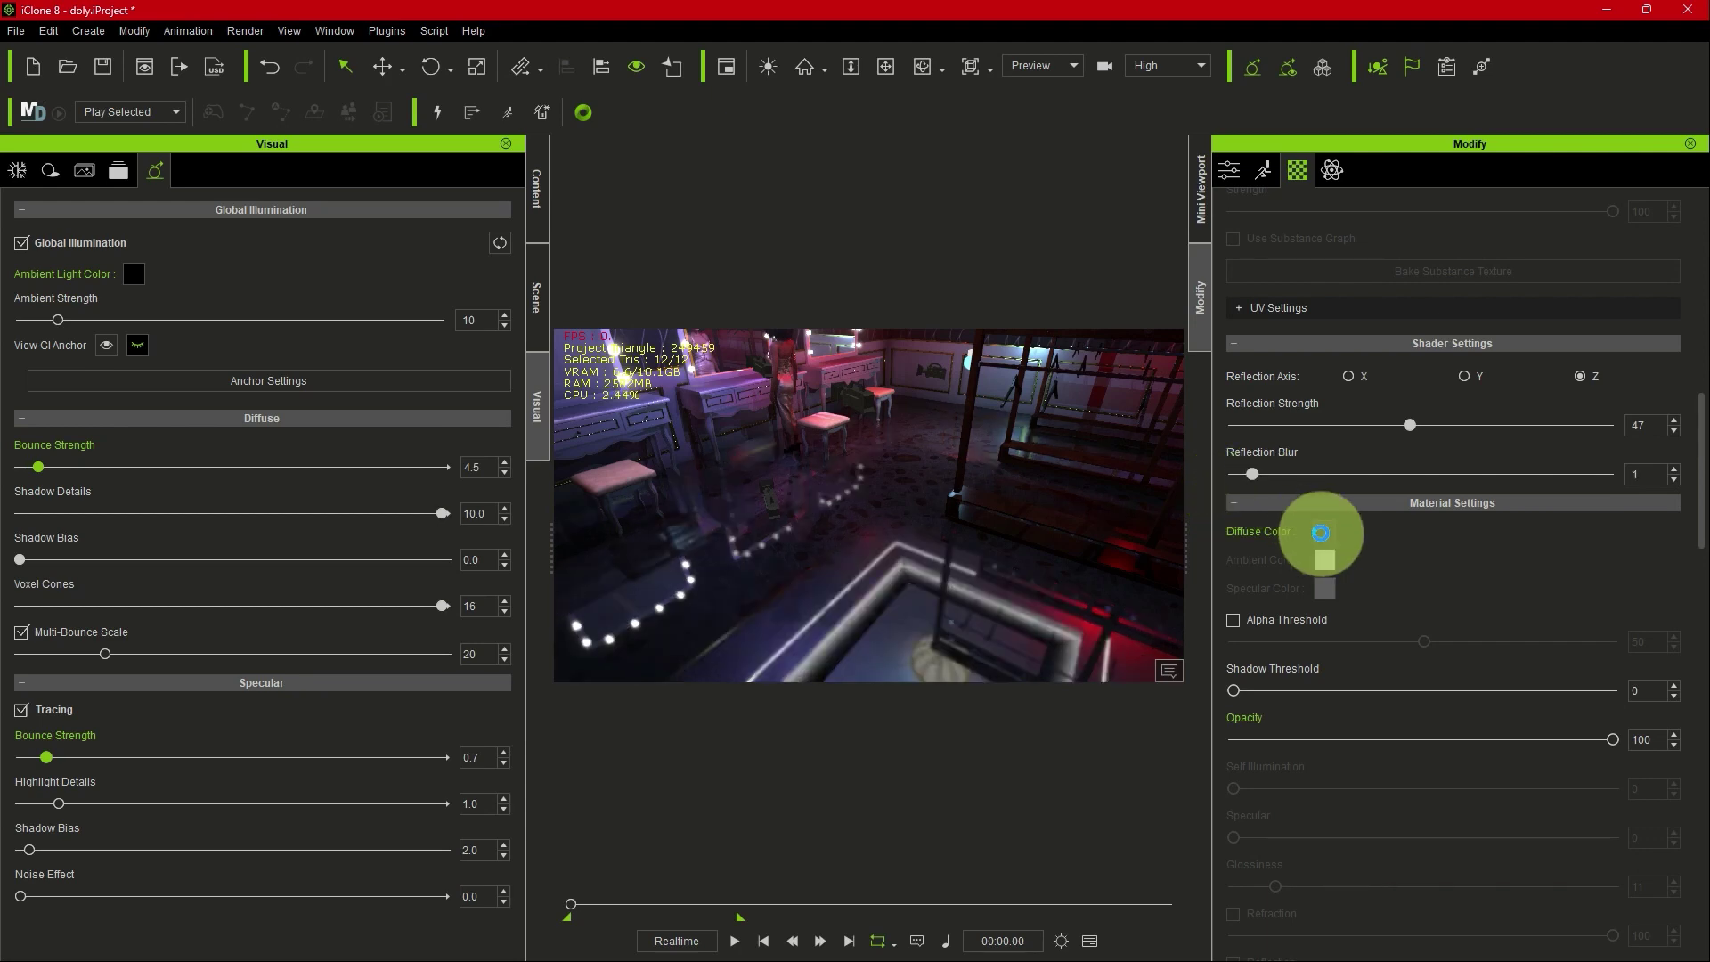
# Step: Darken the floor's diffuse colour to #312d2d (RGB 49, 45, 45)
pyautogui.click(1329, 533)
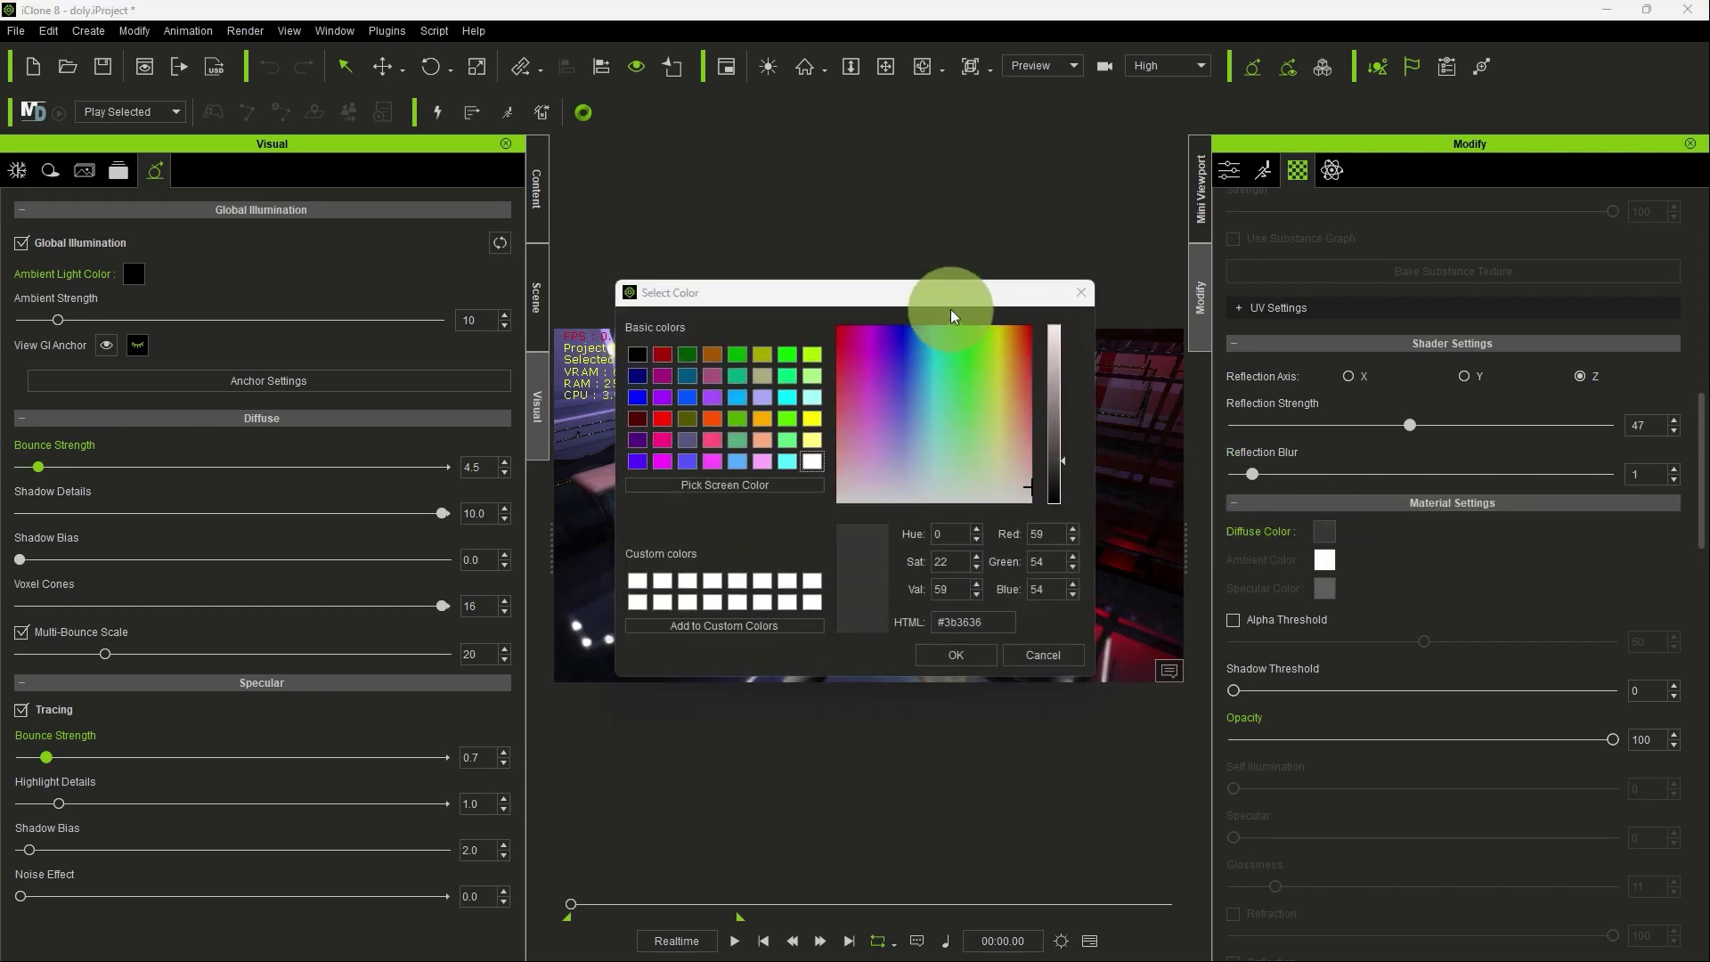
pyautogui.moveTo(1385, 346); pyautogui.dragTo(1479, 340)
pyautogui.click(1576, 499)
pyautogui.moveTo(1592, 553); pyautogui.dragTo(1580, 511)
pyautogui.click(1496, 701)
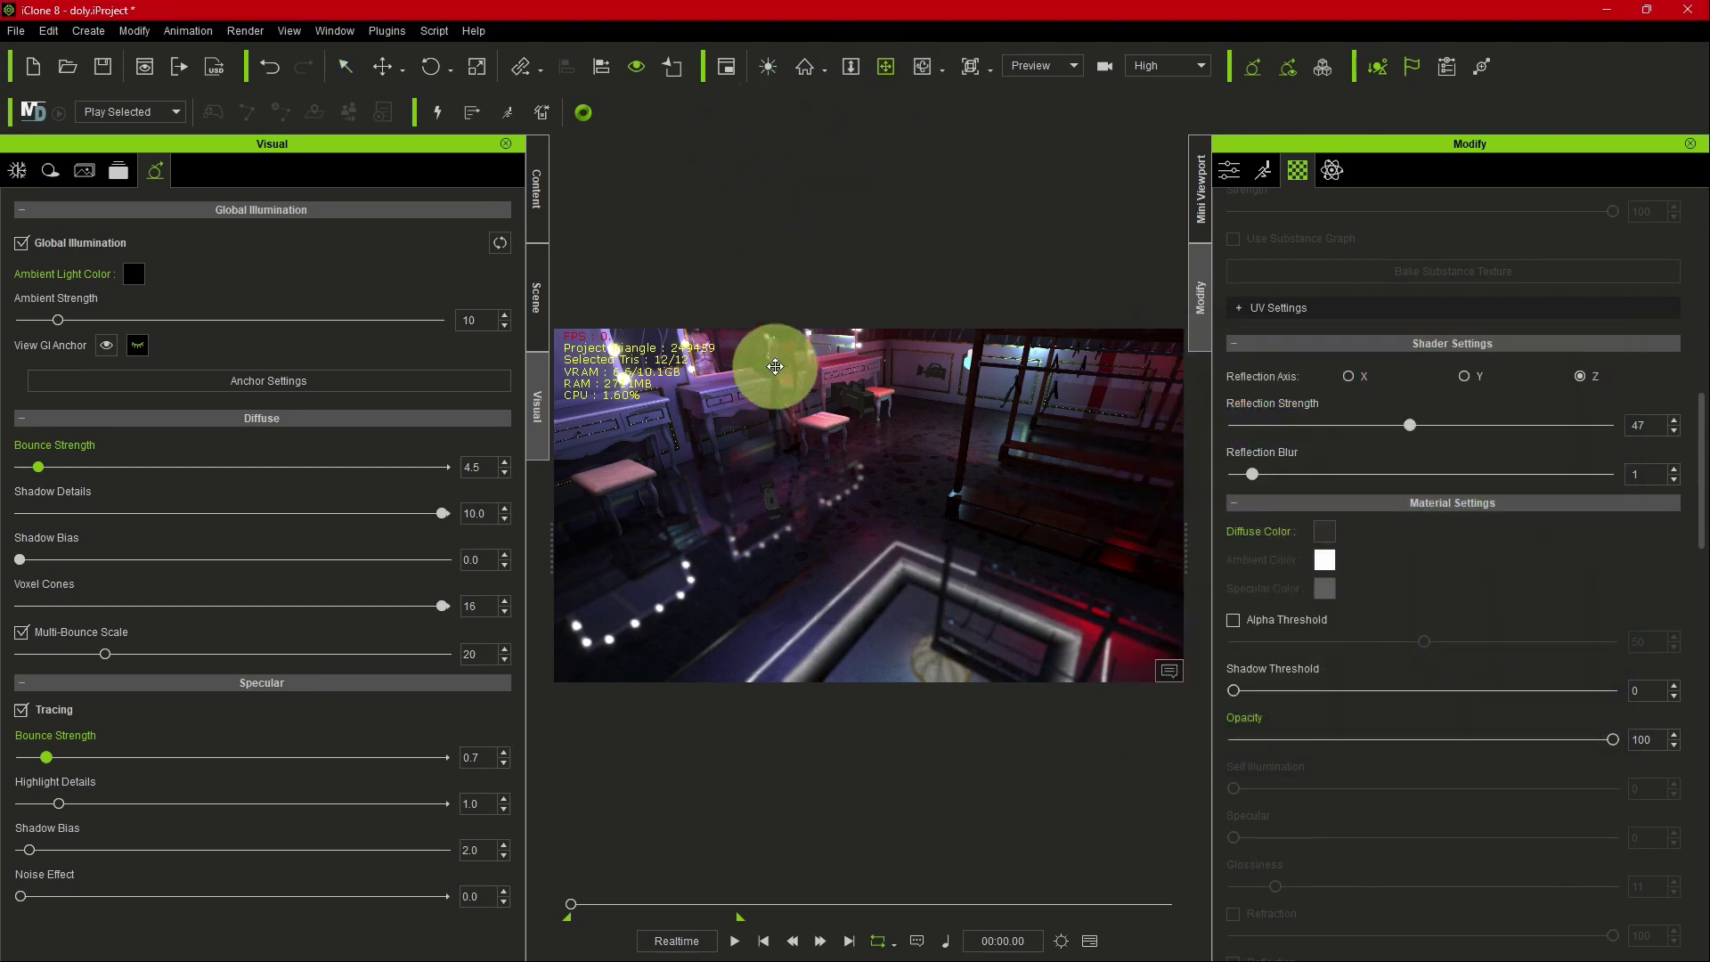
pyautogui.click(783, 438)
pyautogui.moveTo(783, 439); pyautogui.dragTo(832, 847, button='right')
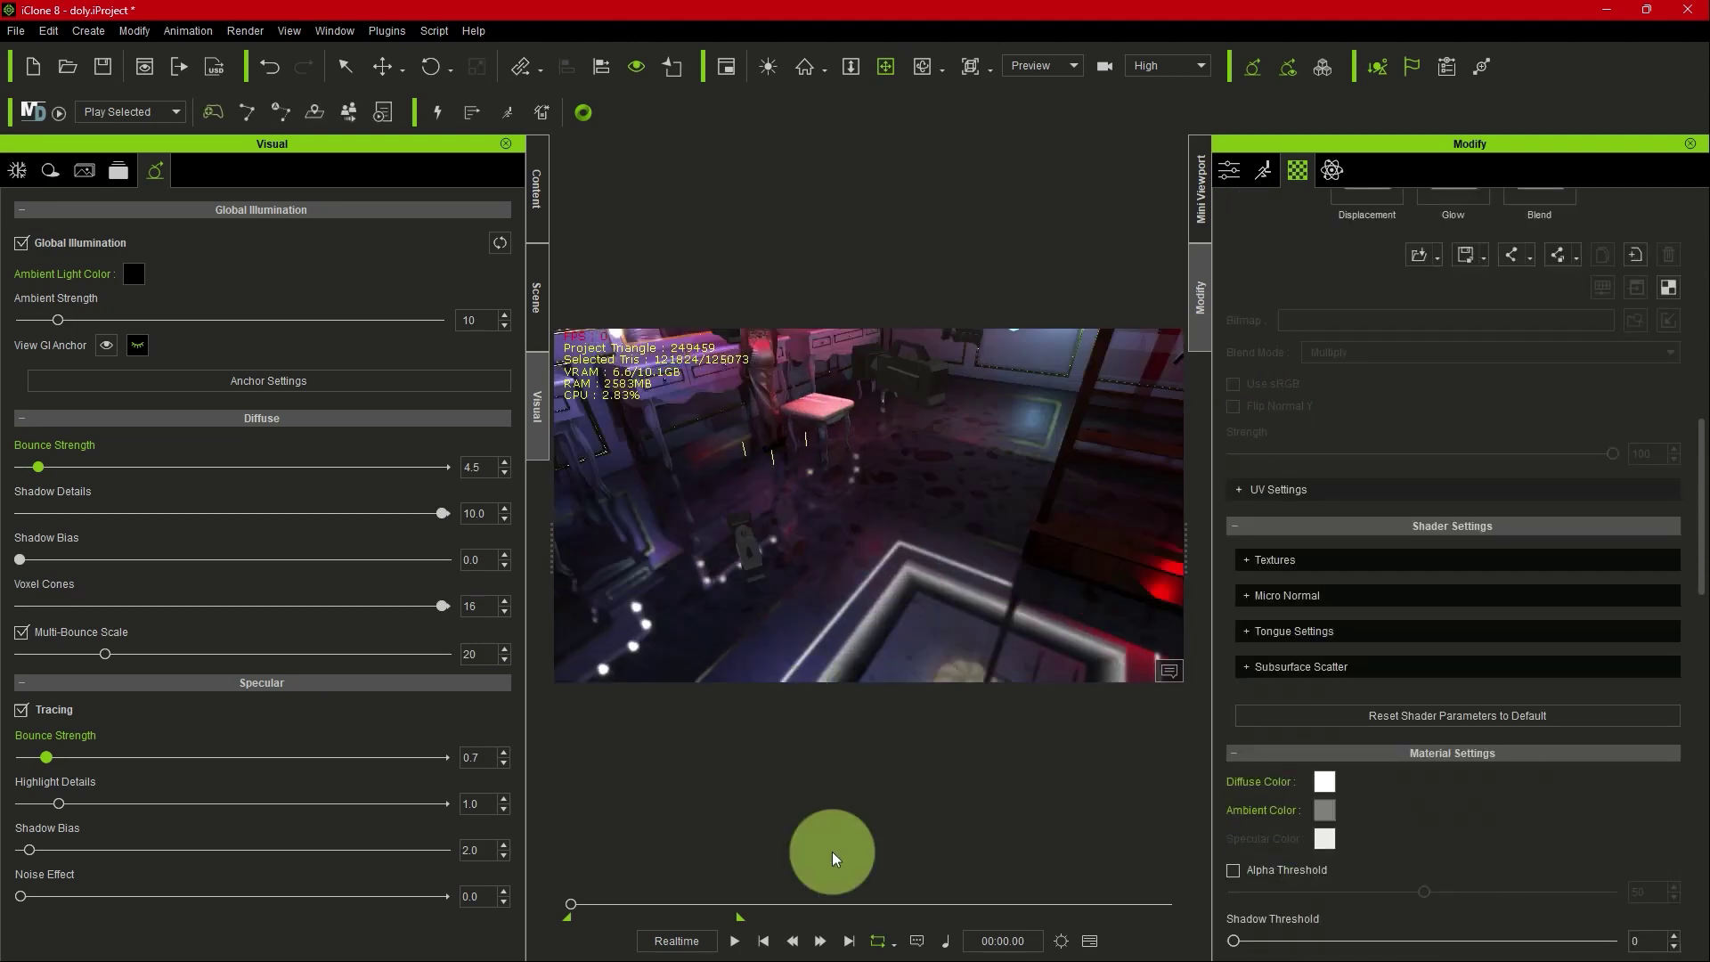
pyautogui.click(735, 940)
pyautogui.click(884, 67)
pyautogui.moveTo(748, 439); pyautogui.dragTo(949, 412)
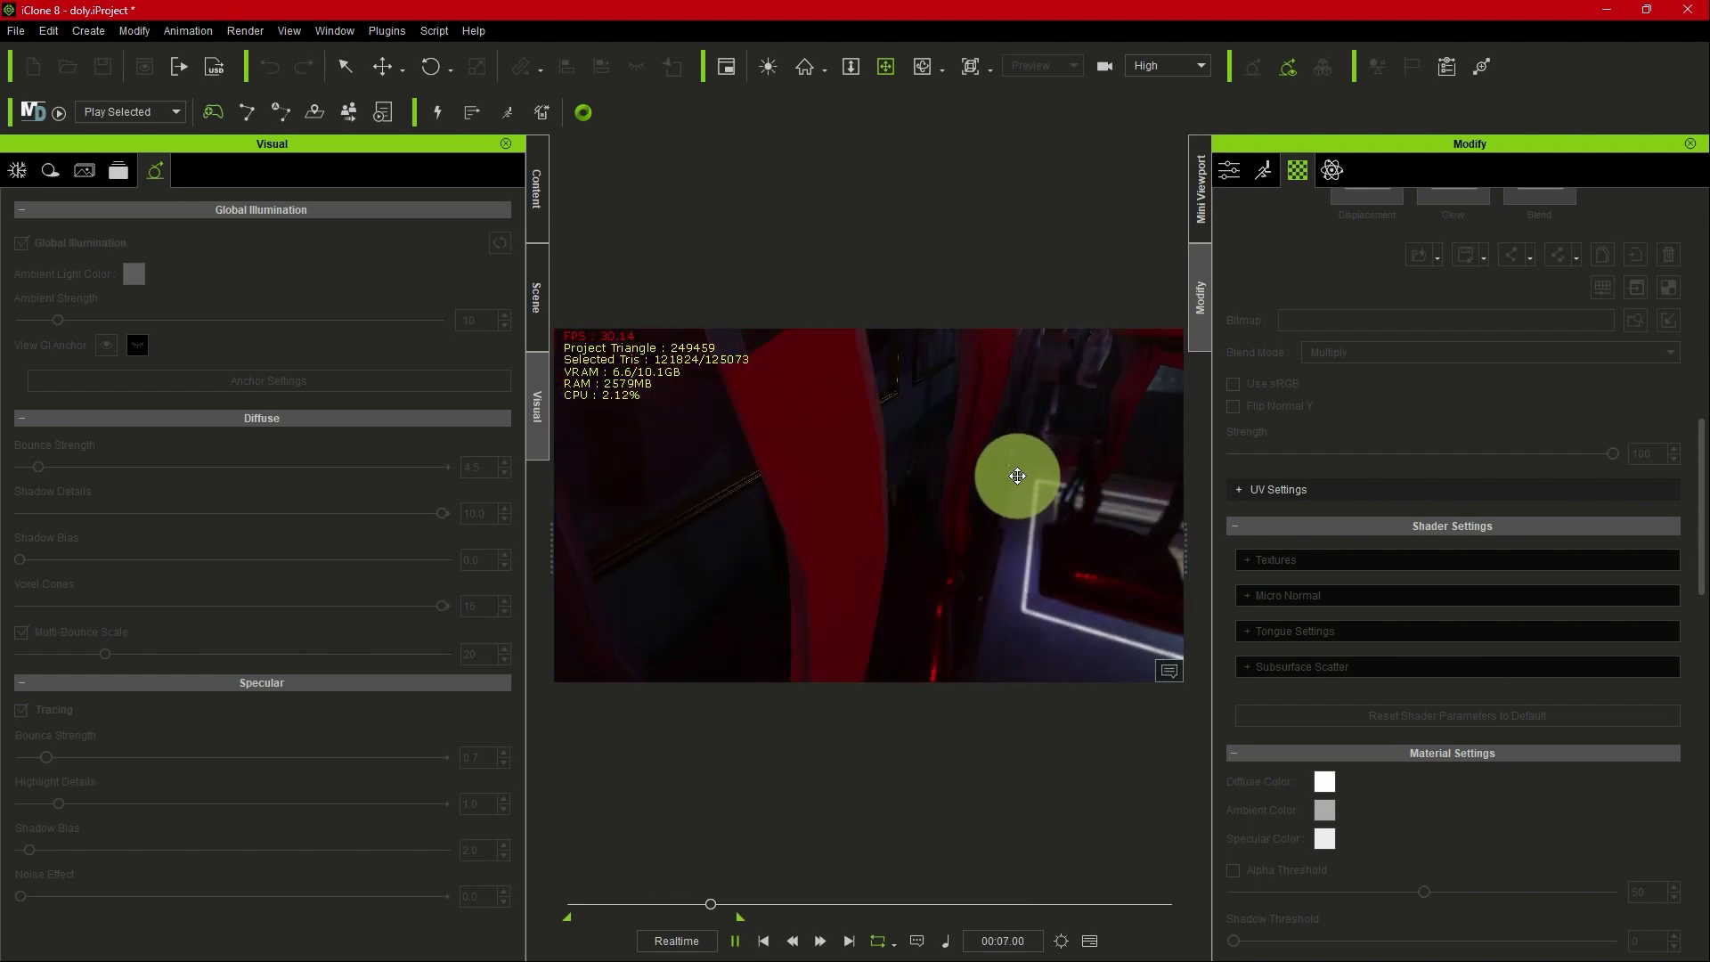
pyautogui.moveTo(969, 488); pyautogui.dragTo(803, 479)
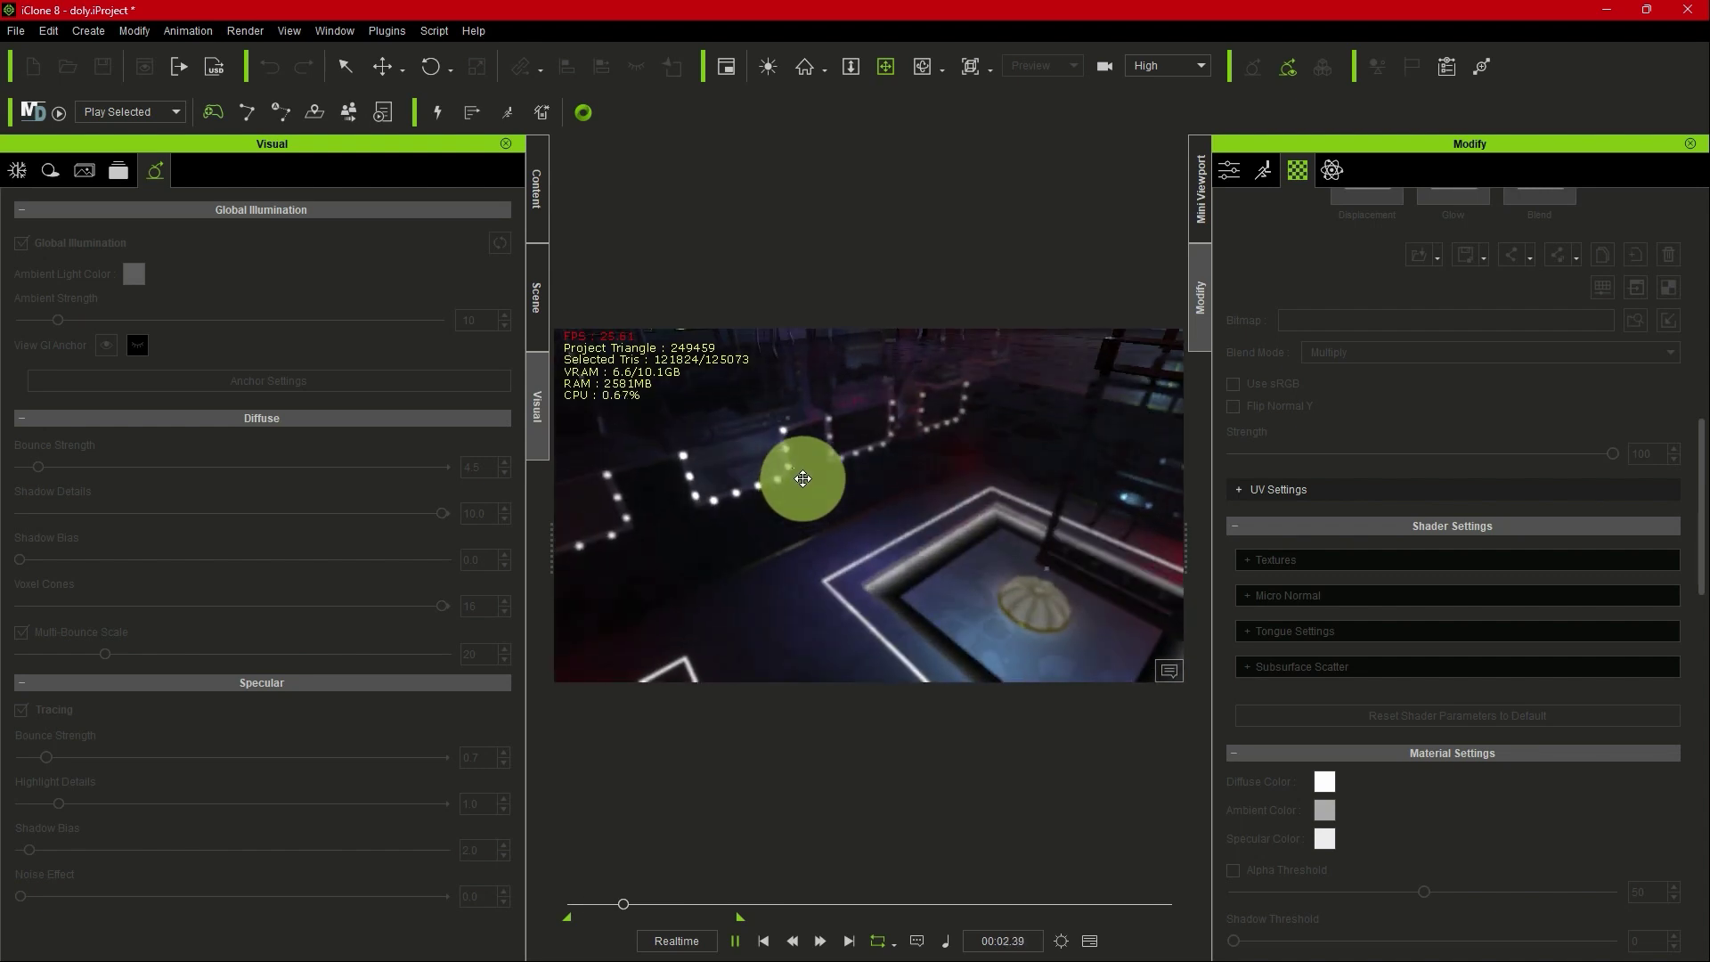
pyautogui.moveTo(1013, 513); pyautogui.dragTo(948, 462)
pyautogui.click(763, 940)
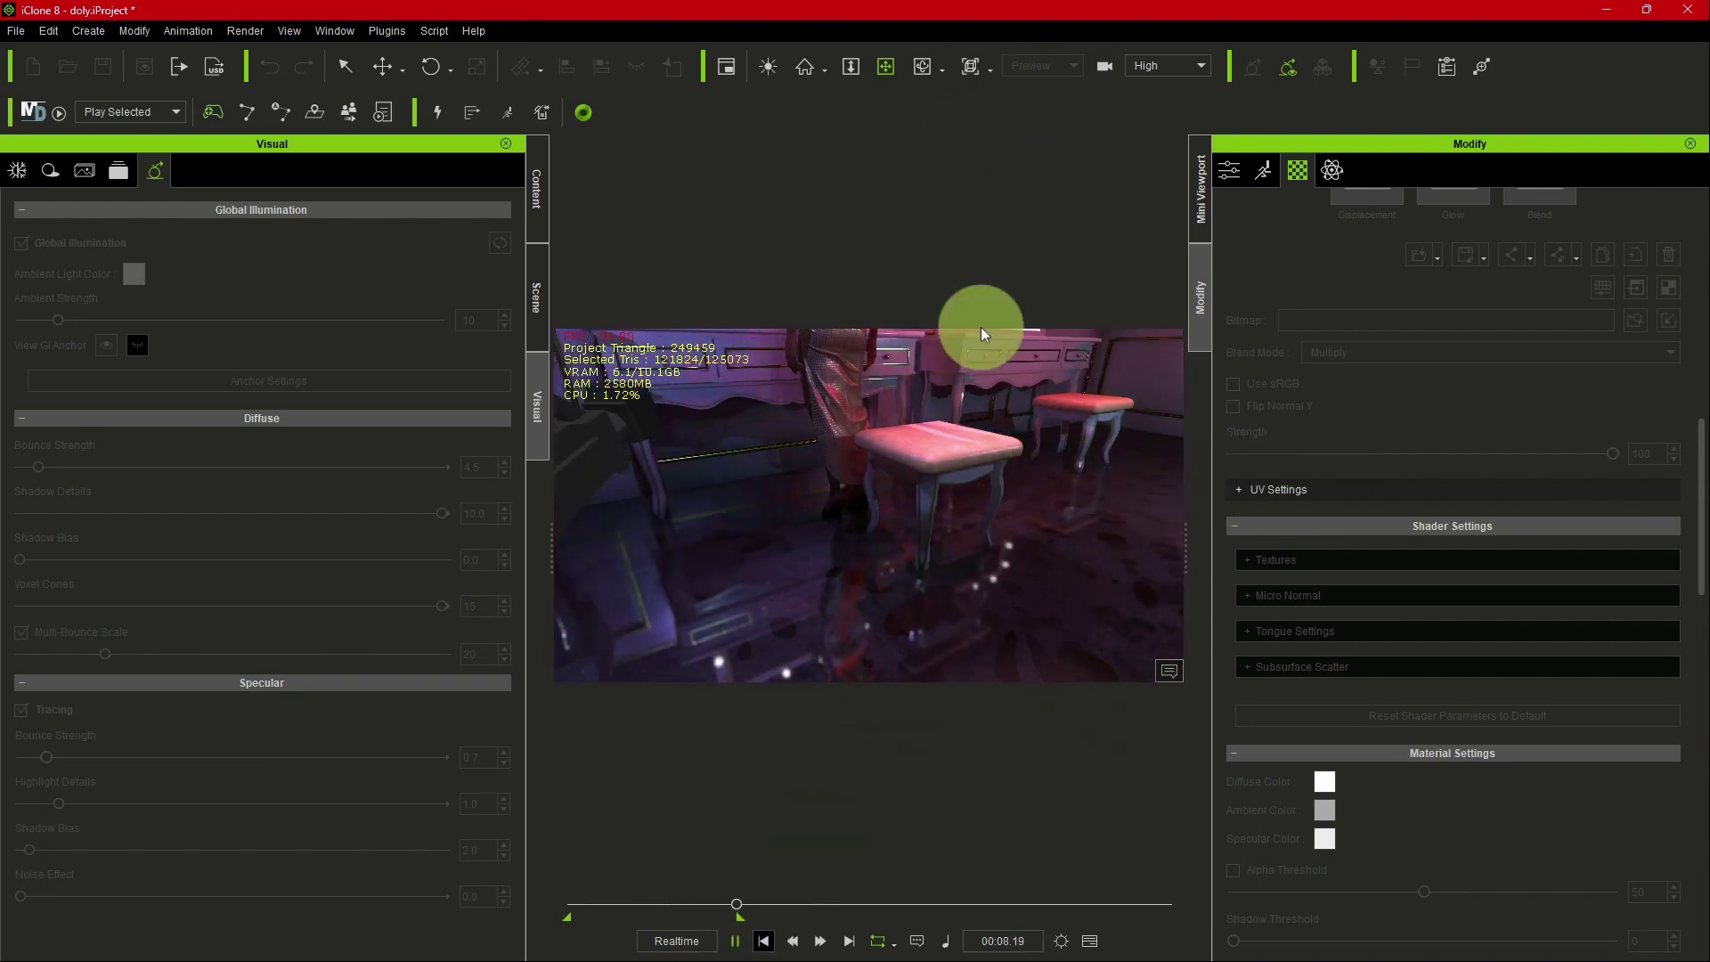
# Step: Look through Camera_4 and play the woman walking across the dark reflective floor
pyautogui.click(1044, 67)
pyautogui.click(1050, 176)
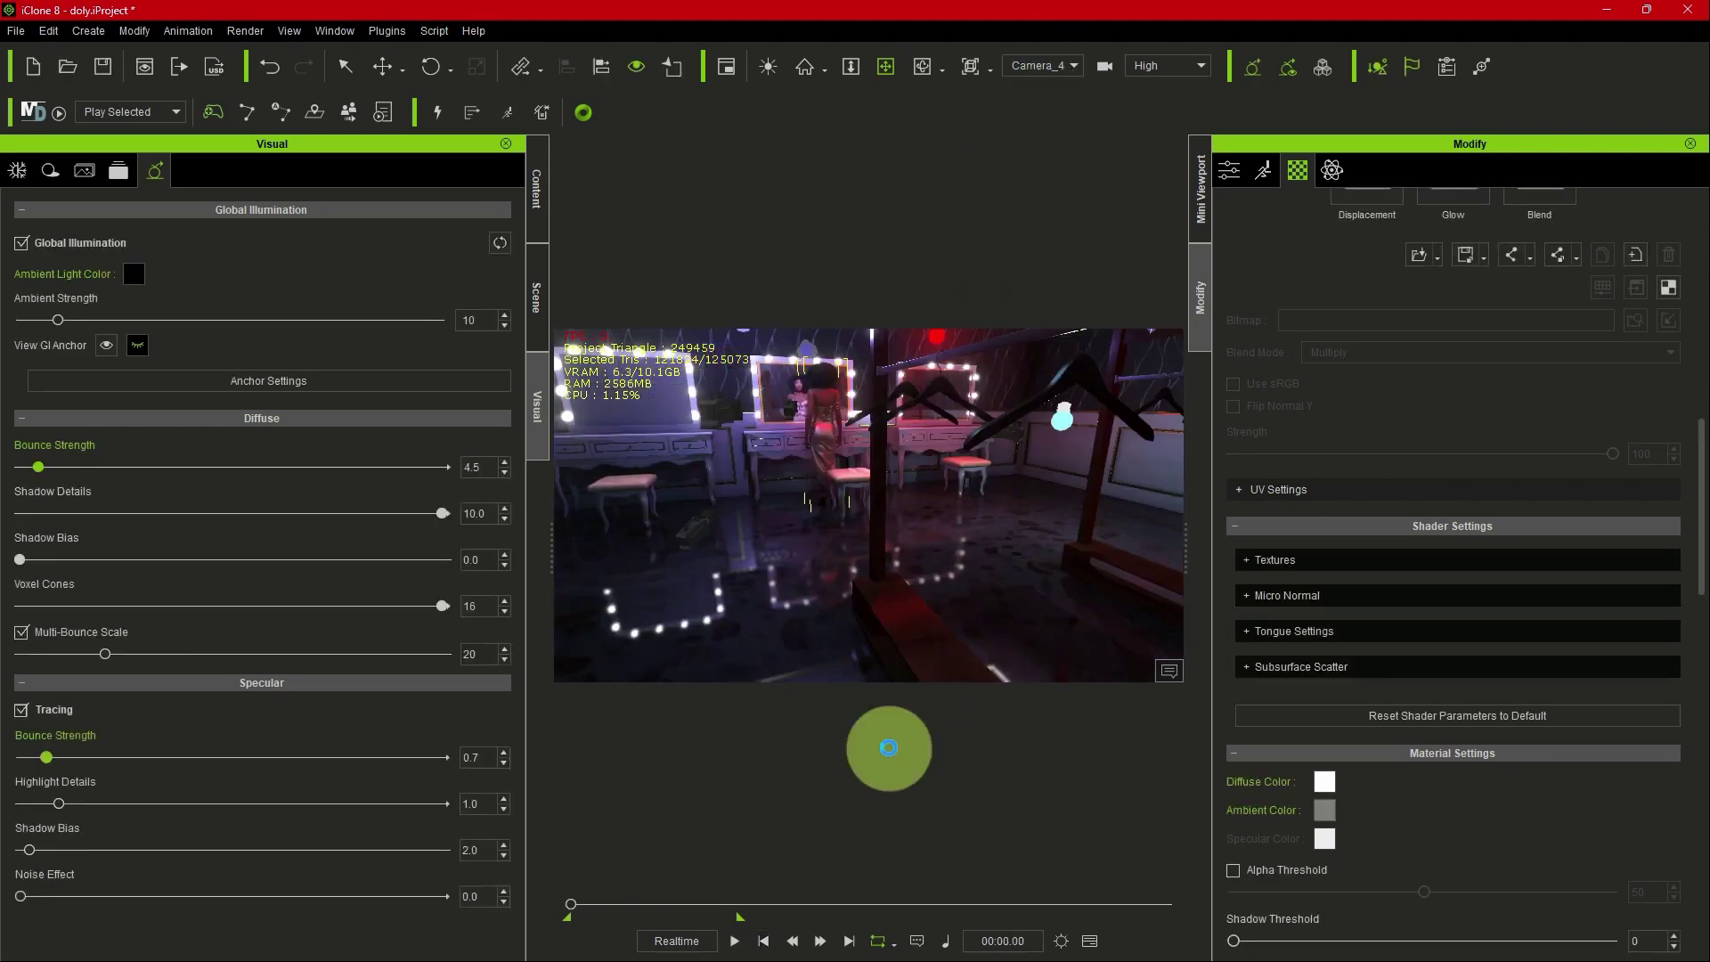
pyautogui.click(744, 938)
pyautogui.moveTo(794, 847); pyautogui.dragTo(825, 592)
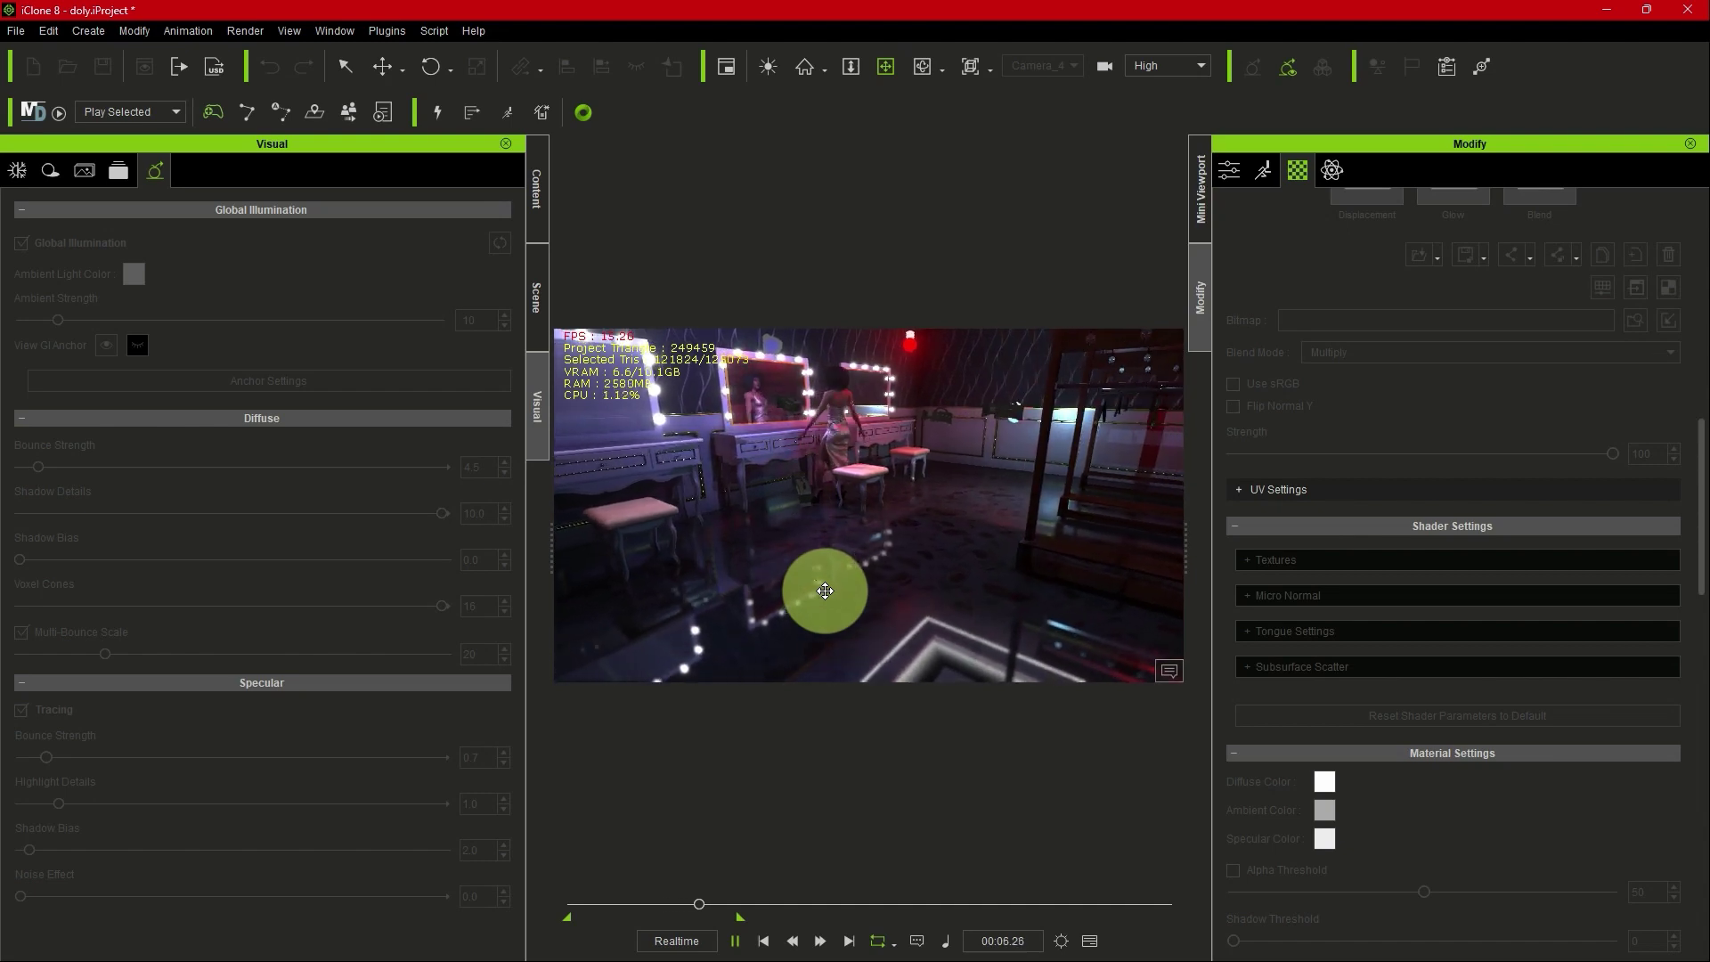